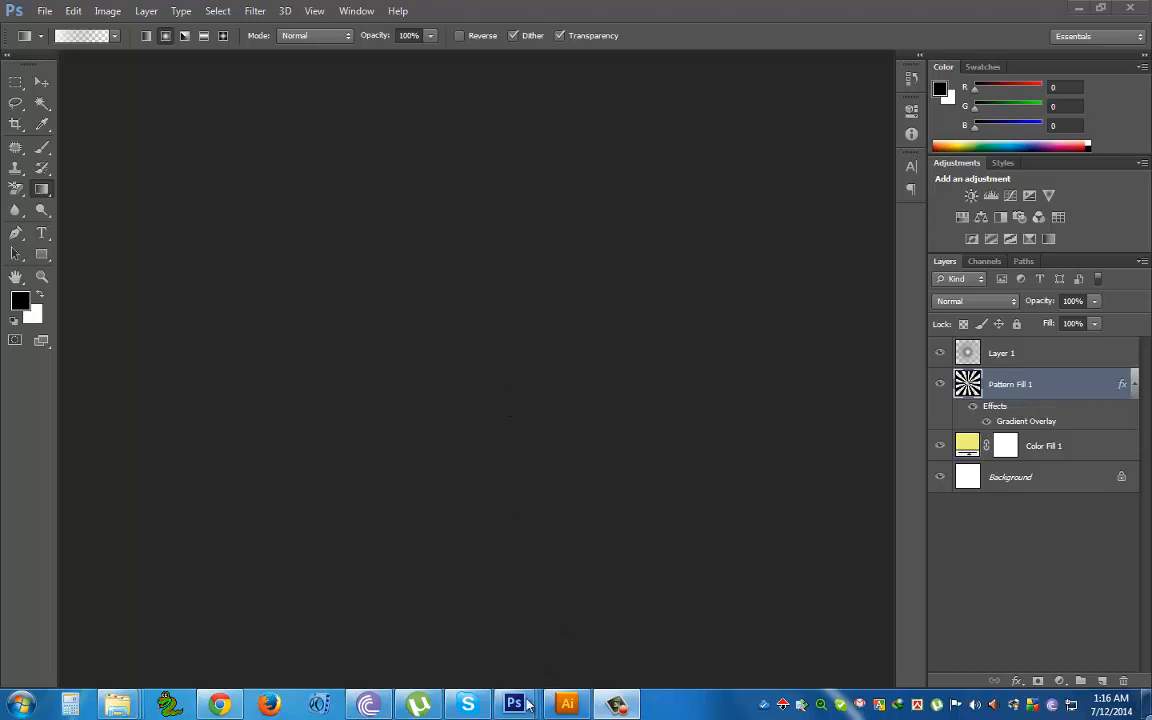
Bring the Untitled-1 sunburst document into view and reposition its floating window within the workspace
{"action": "mouse_move", "coordinate": [515, 705]}
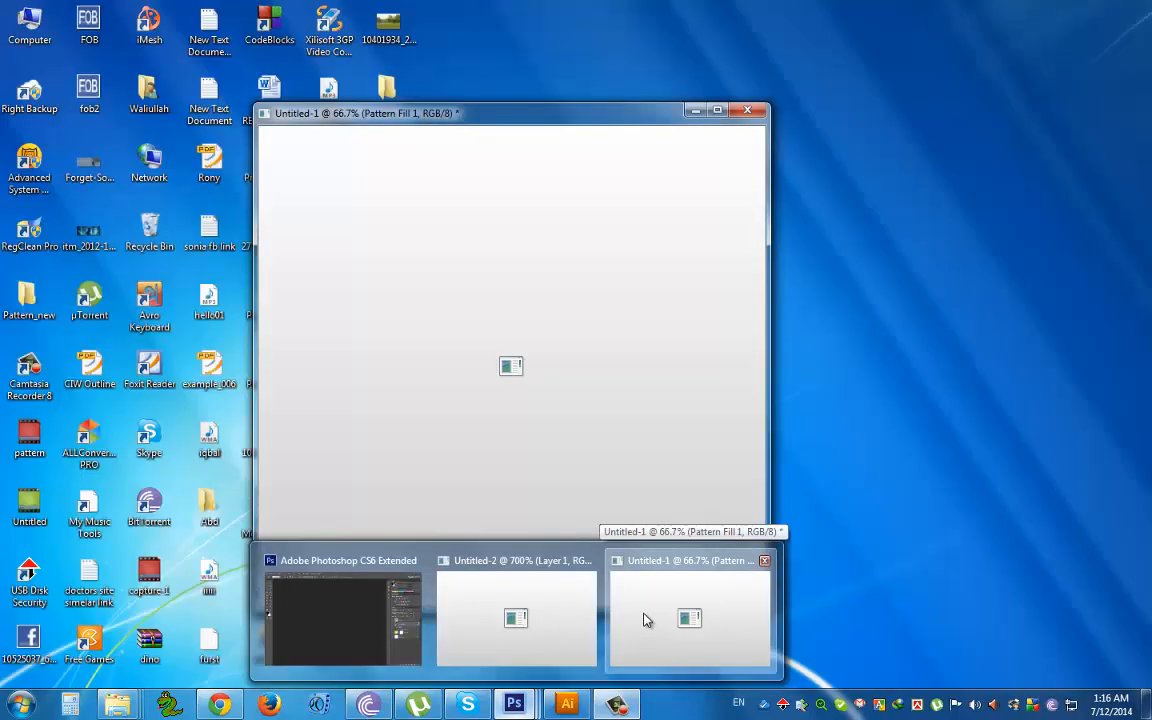
{"action": "left_click", "coordinate": [645, 617]}
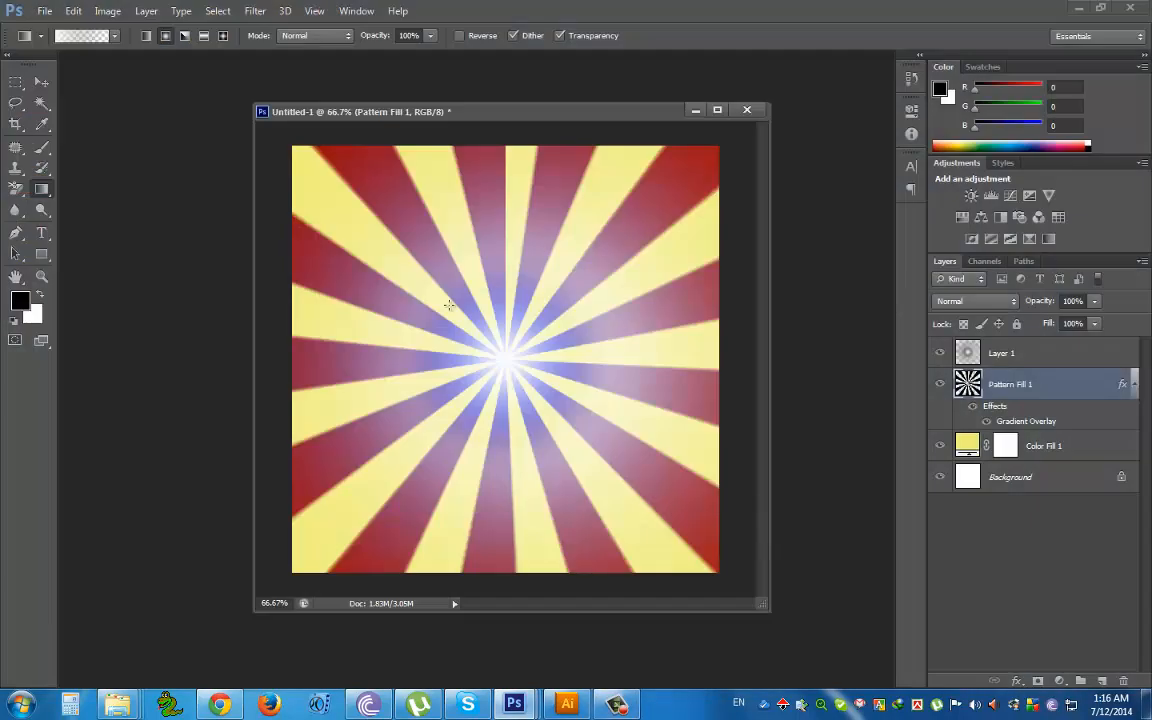
{"action": "left_click_drag", "start_coordinate": [525, 117], "coordinate": [435, 104]}
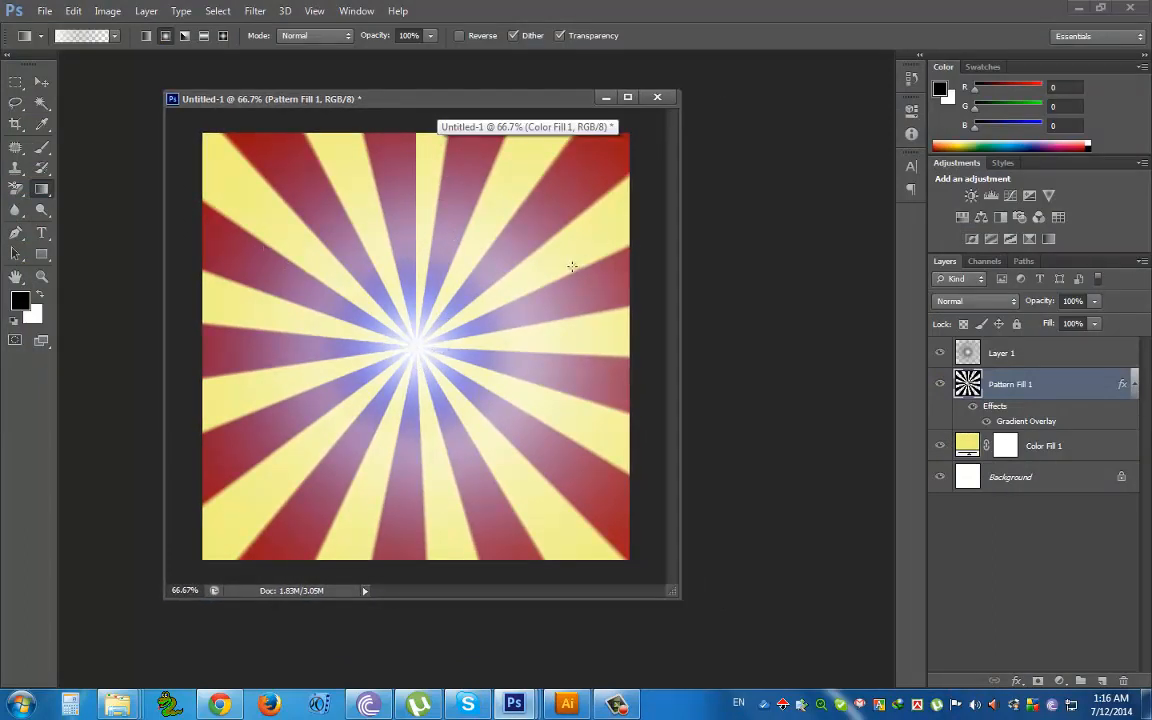
{"action": "left_click_drag", "start_coordinate": [470, 101], "coordinate": [428, 108]}
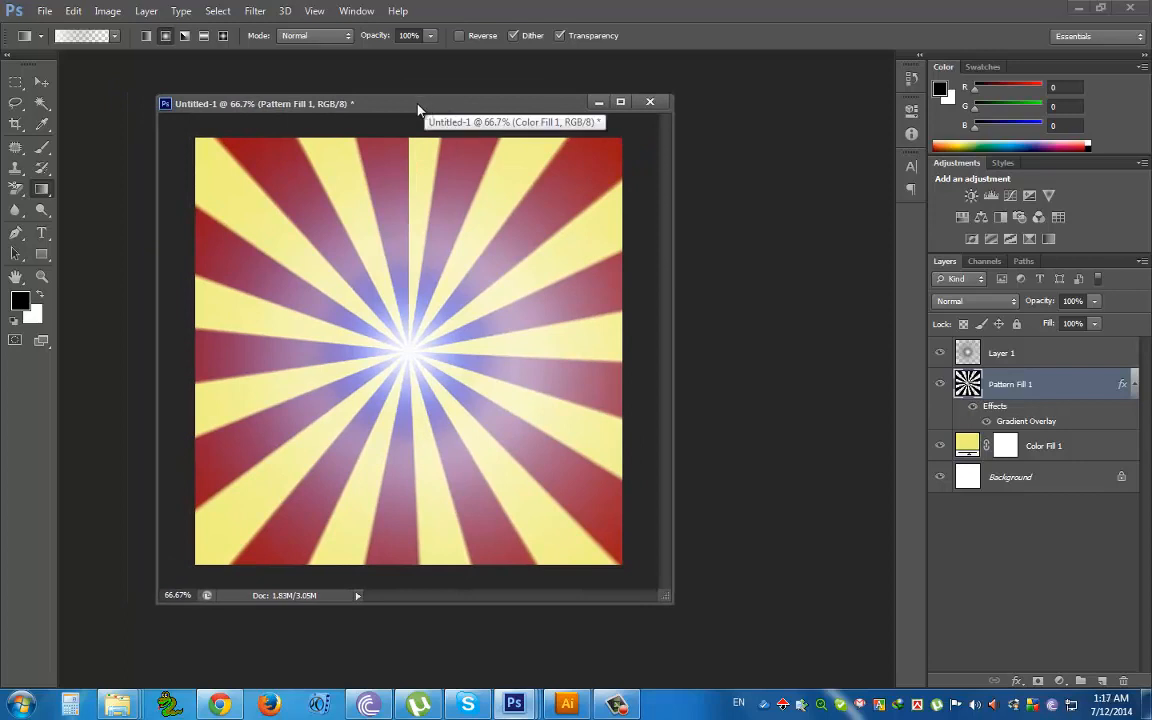
{"action": "left_click_drag", "start_coordinate": [409, 105], "coordinate": [365, 101]}
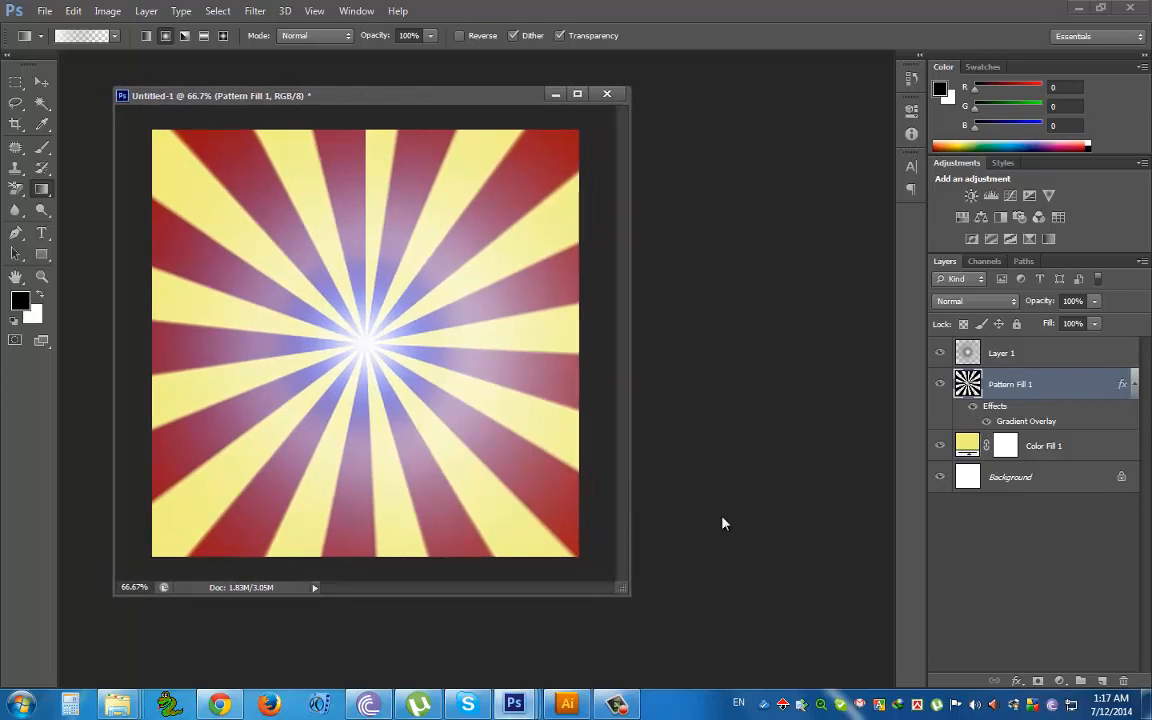
{"action": "key", "text": "ctrl+n"}
{"action": "left_click_drag", "start_coordinate": [548, 141], "coordinate": [616, 183]}
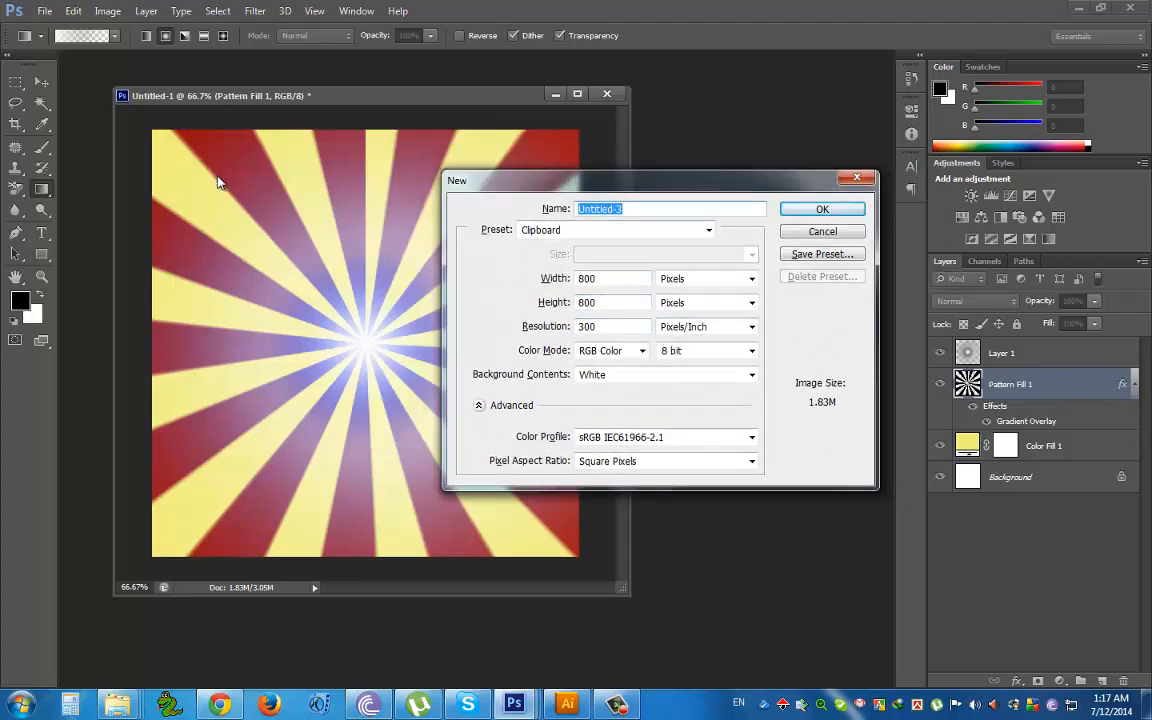
{"action": "left_click_drag", "start_coordinate": [551, 184], "coordinate": [634, 246]}
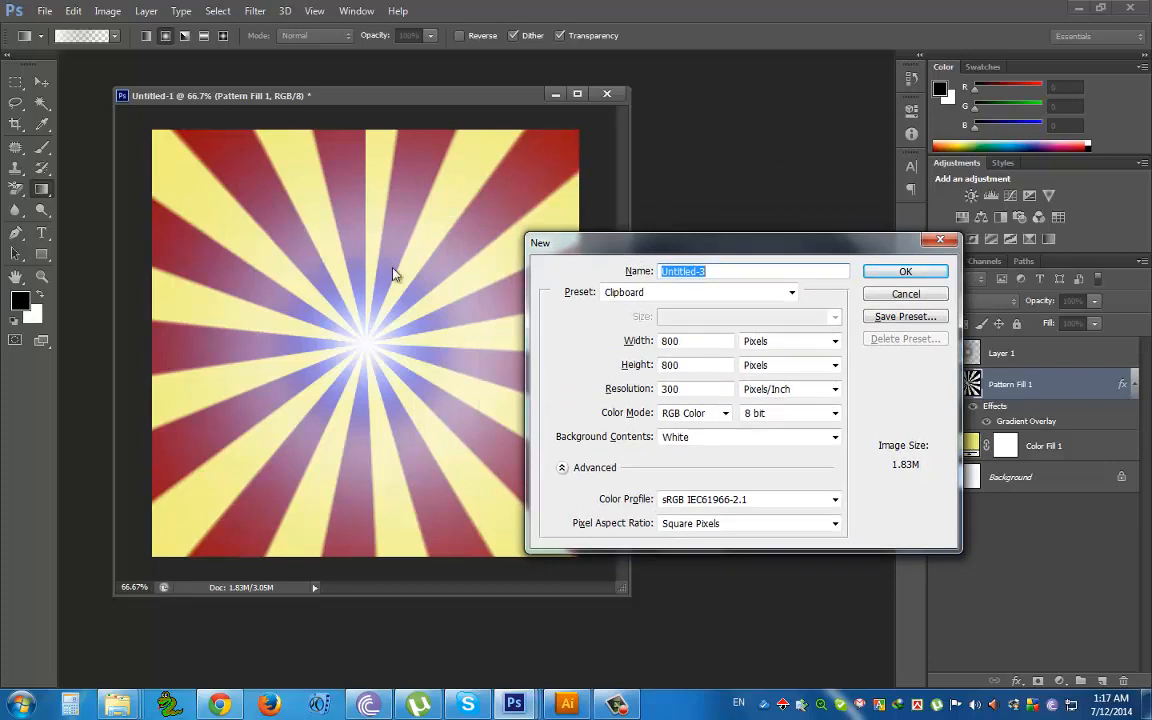
{"action": "mouse_move", "coordinate": [617, 248]}
{"action": "left_mouse_down"}
{"action": "mouse_move", "coordinate": [727, 259]}
{"action": "mouse_move", "coordinate": [636, 260]}
{"action": "left_mouse_up"}
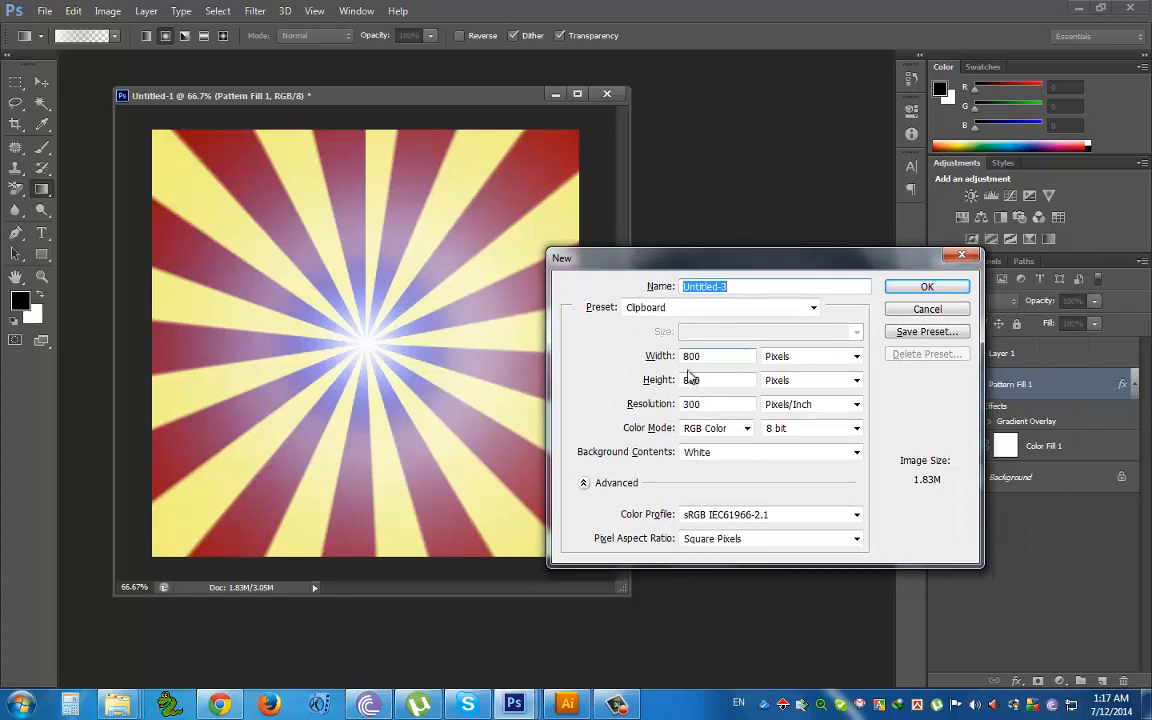
{"action": "left_click_drag", "start_coordinate": [643, 261], "coordinate": [598, 206]}
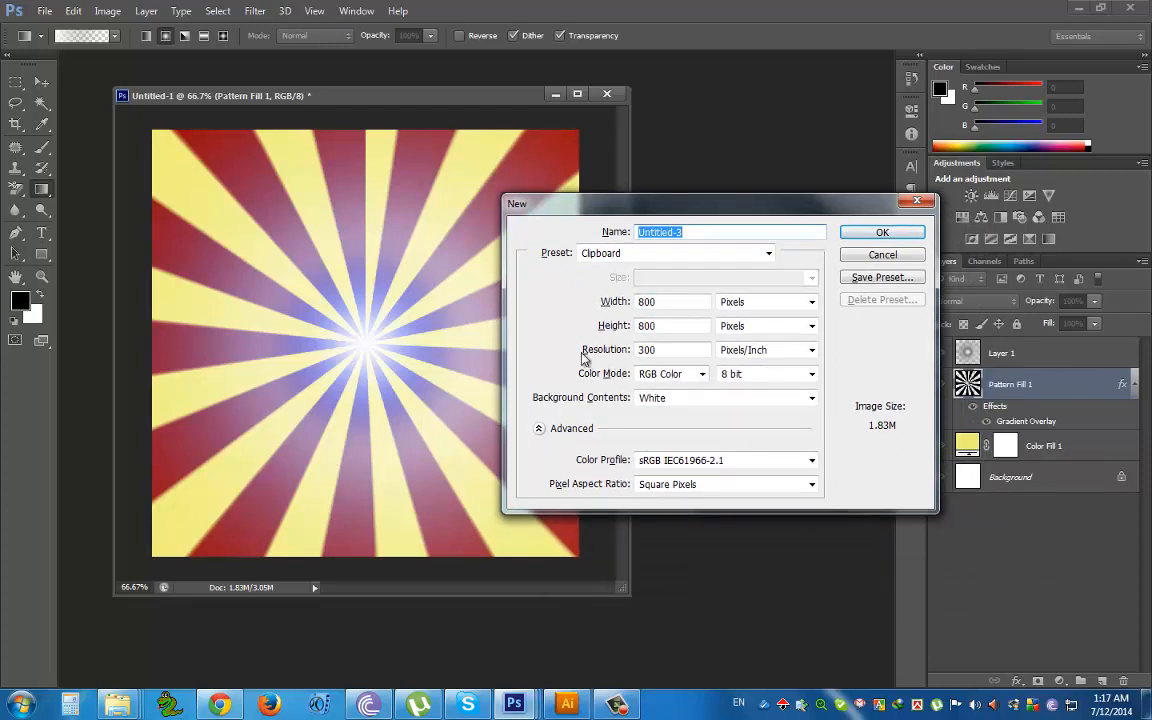
{"action": "left_click_drag", "start_coordinate": [687, 215], "coordinate": [645, 223]}
{"action": "left_click", "coordinate": [841, 264]}
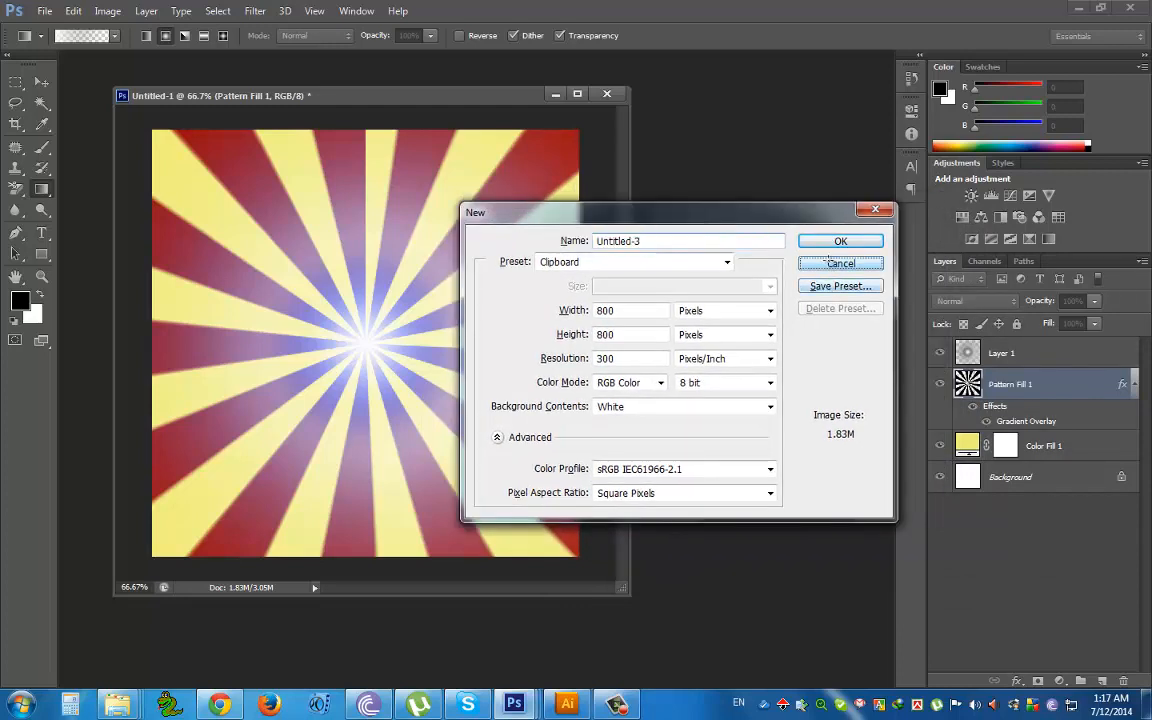
Check the sunburst document's canvas width and height in pixels, leaving the canvas size as it is
{"action": "right_click", "coordinate": [418, 103]}
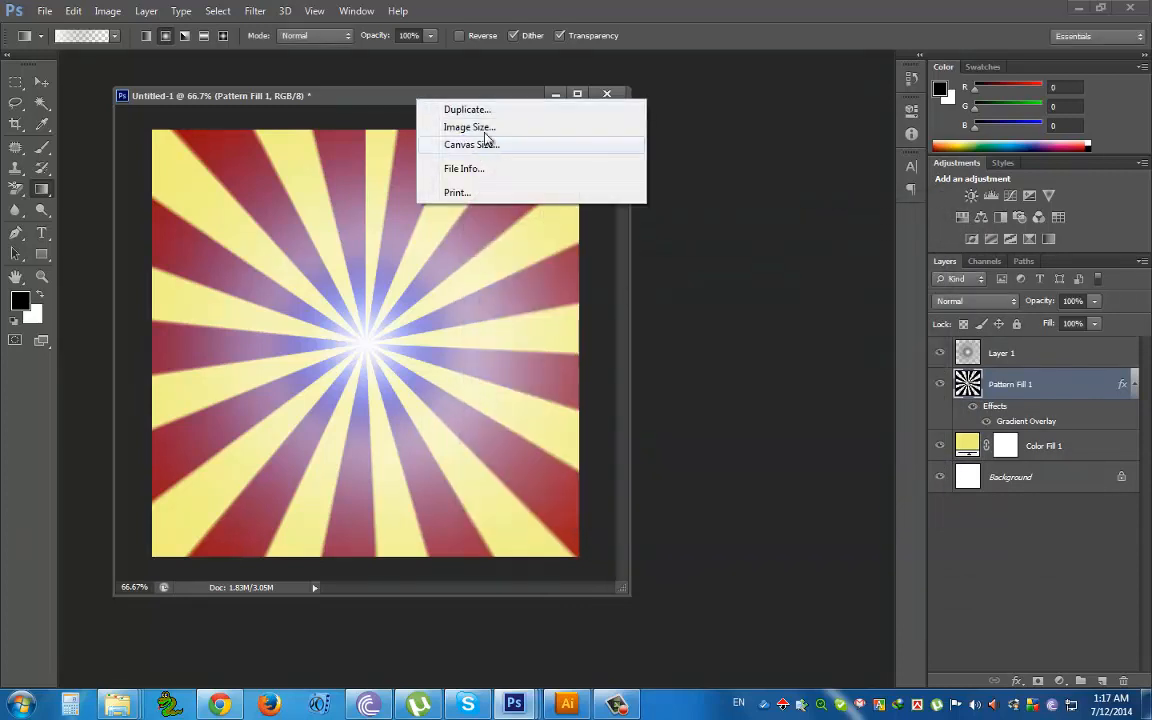
{"action": "left_click", "coordinate": [490, 146]}
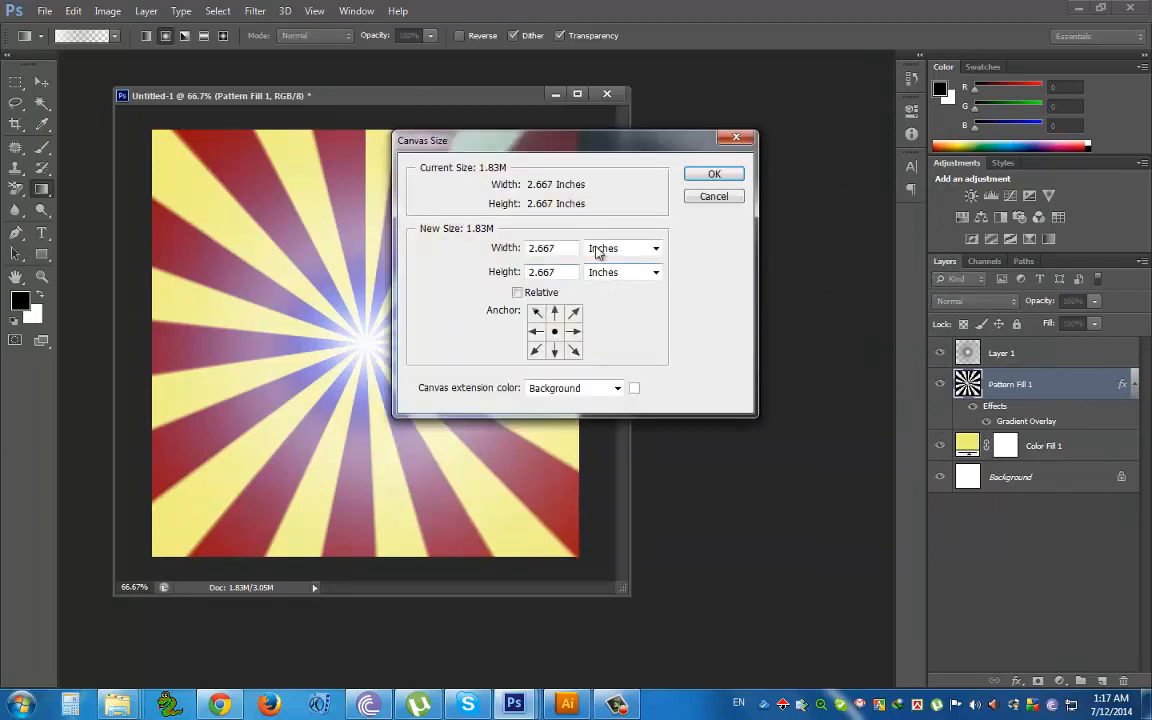
{"action": "left_click", "coordinate": [651, 247]}
{"action": "left_click", "coordinate": [640, 277]}
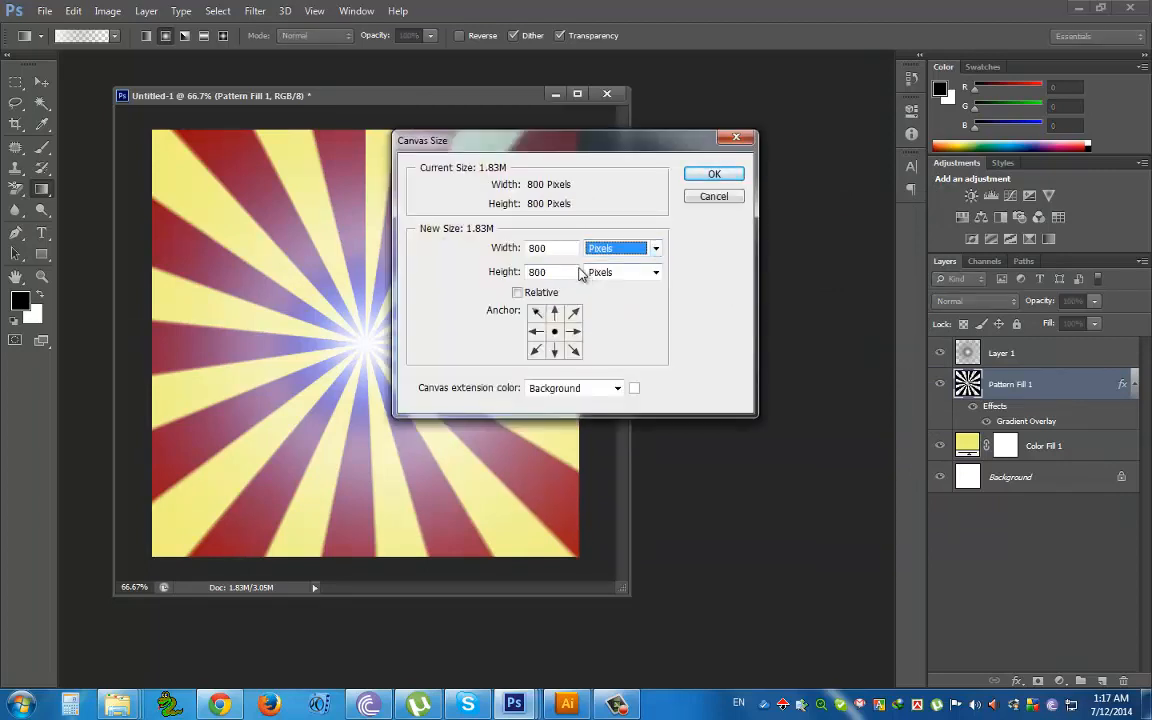
{"action": "left_click", "coordinate": [697, 196]}
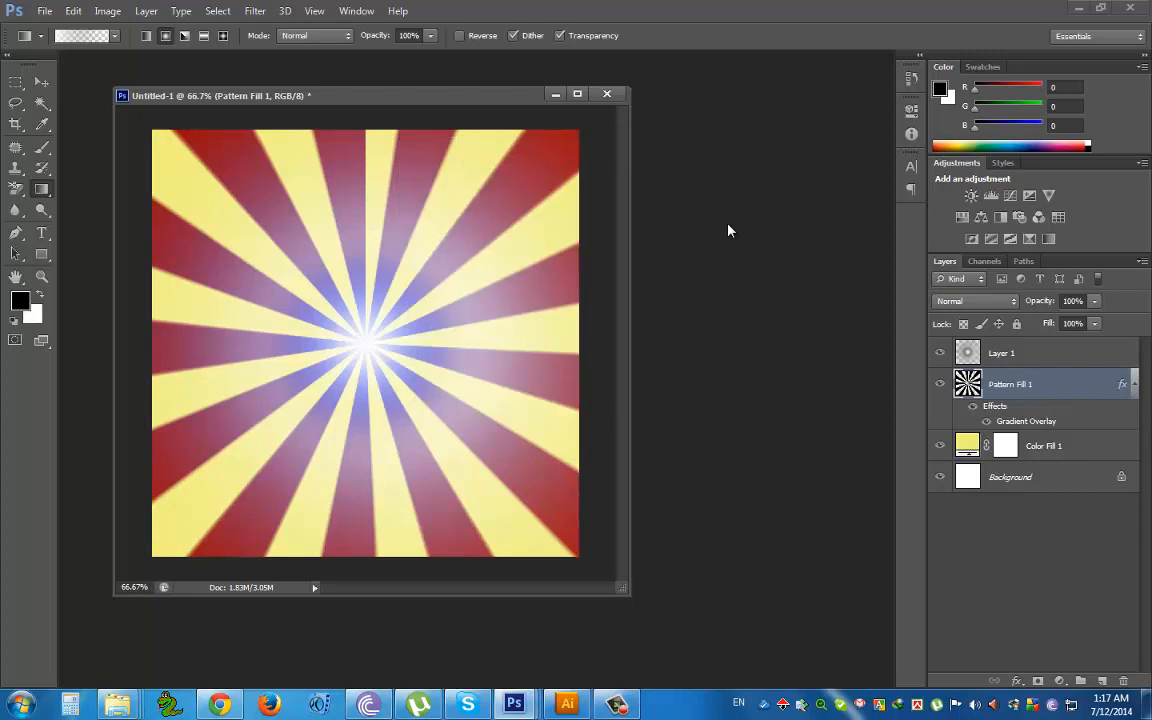
Create a white 800 x 800 pixel RGB document at 300 pixels/inch in its own floating window and add an empty layer
{"action": "key", "text": "ctrl+n"}
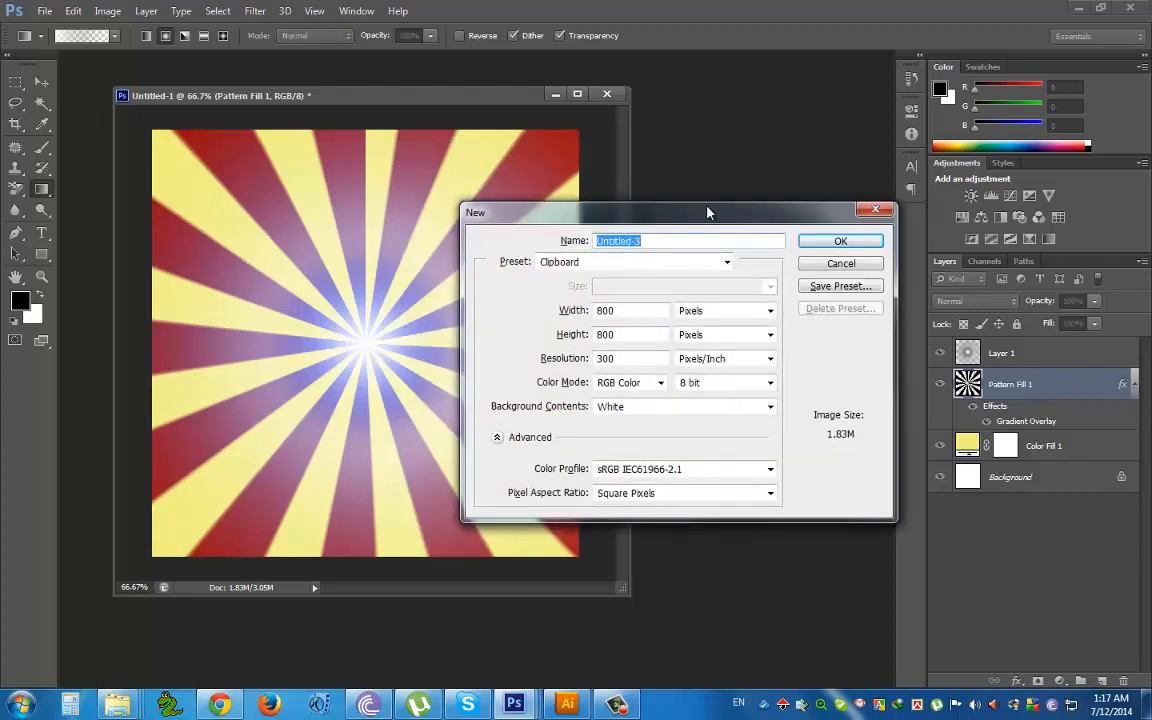
{"action": "left_click_drag", "start_coordinate": [708, 212], "coordinate": [829, 268]}
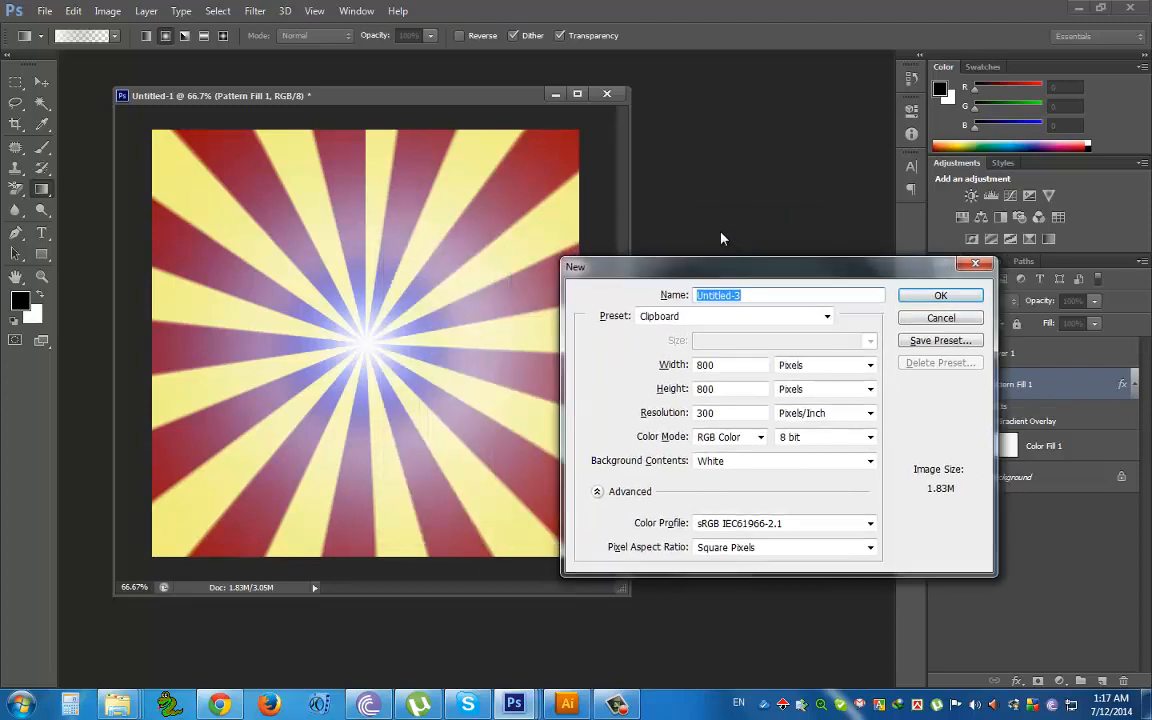
{"action": "left_click_drag", "start_coordinate": [722, 266], "coordinate": [594, 211]}
{"action": "left_click", "coordinate": [812, 247]}
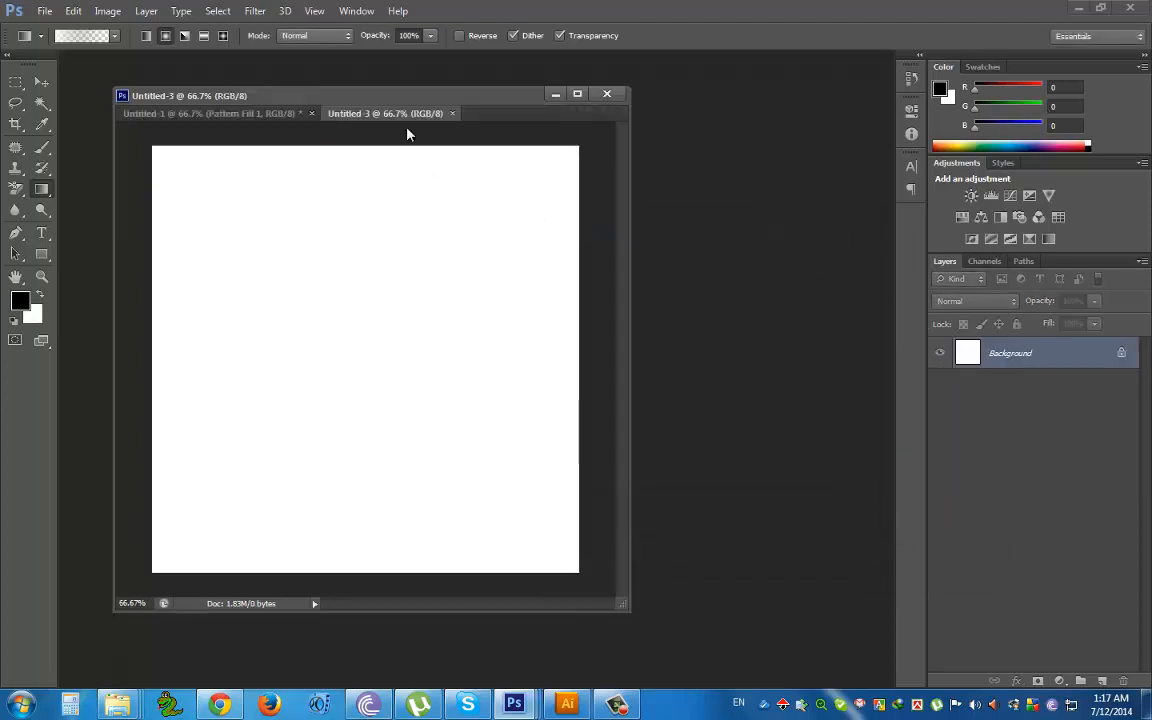
{"action": "left_click_drag", "start_coordinate": [400, 114], "coordinate": [500, 140]}
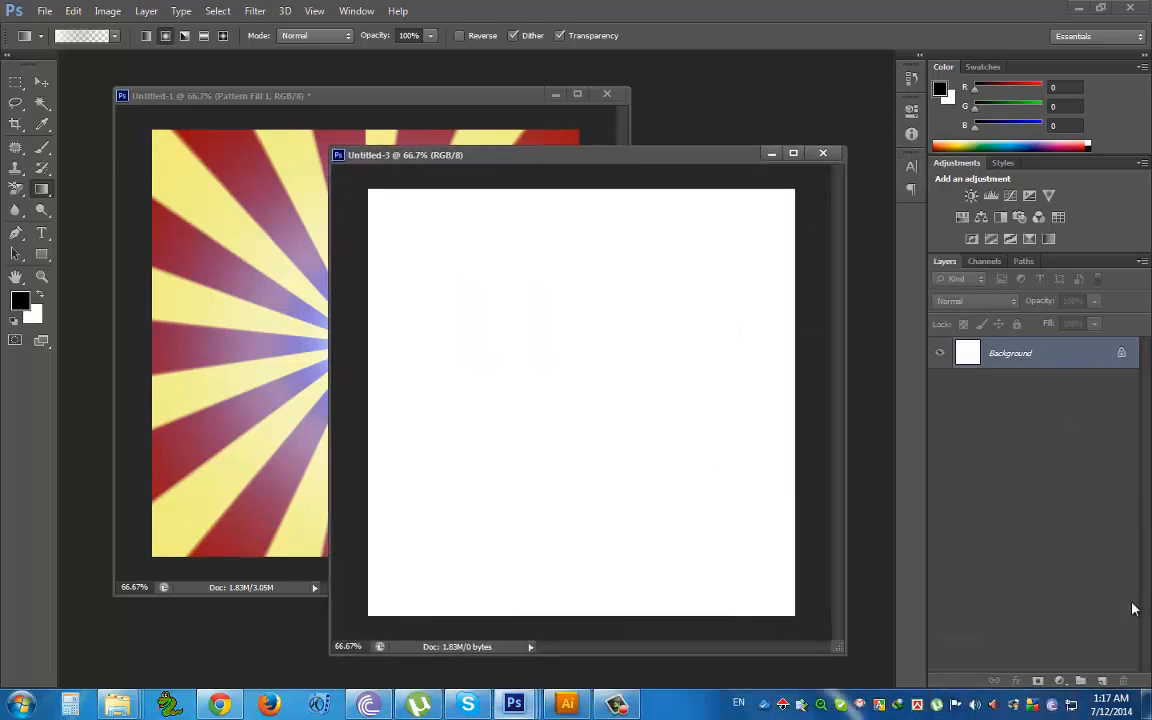
{"action": "left_click", "coordinate": [1106, 681]}
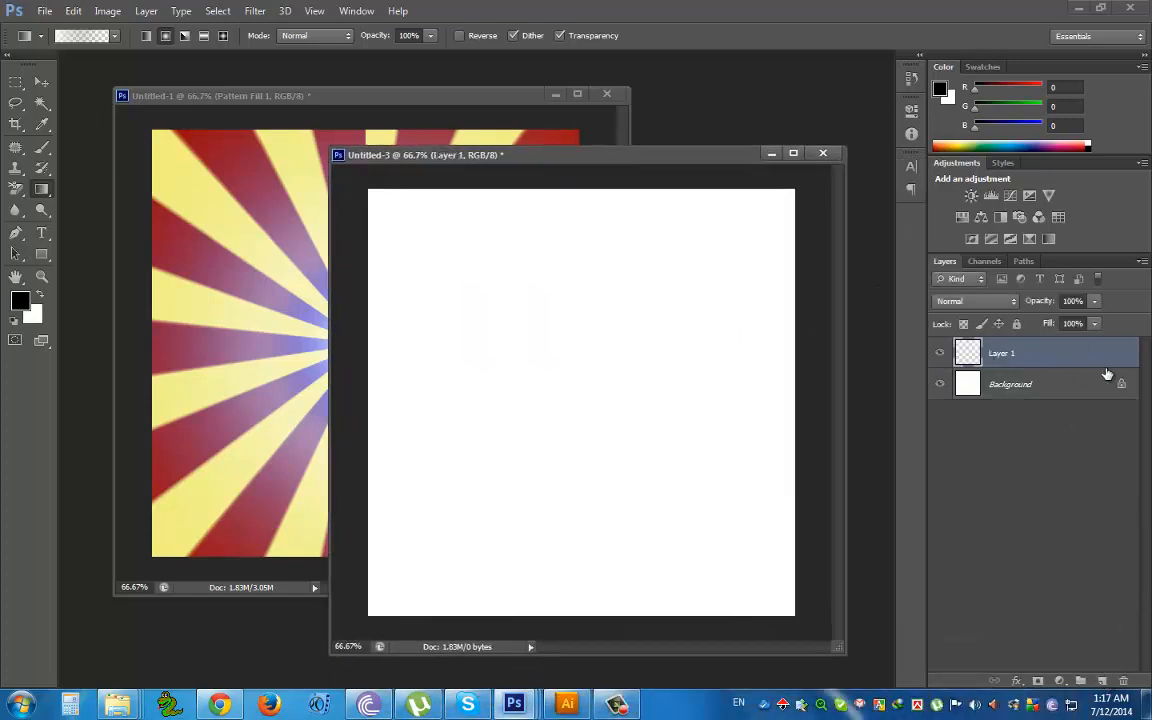
{"action": "left_click_drag", "start_coordinate": [540, 160], "coordinate": [792, 227]}
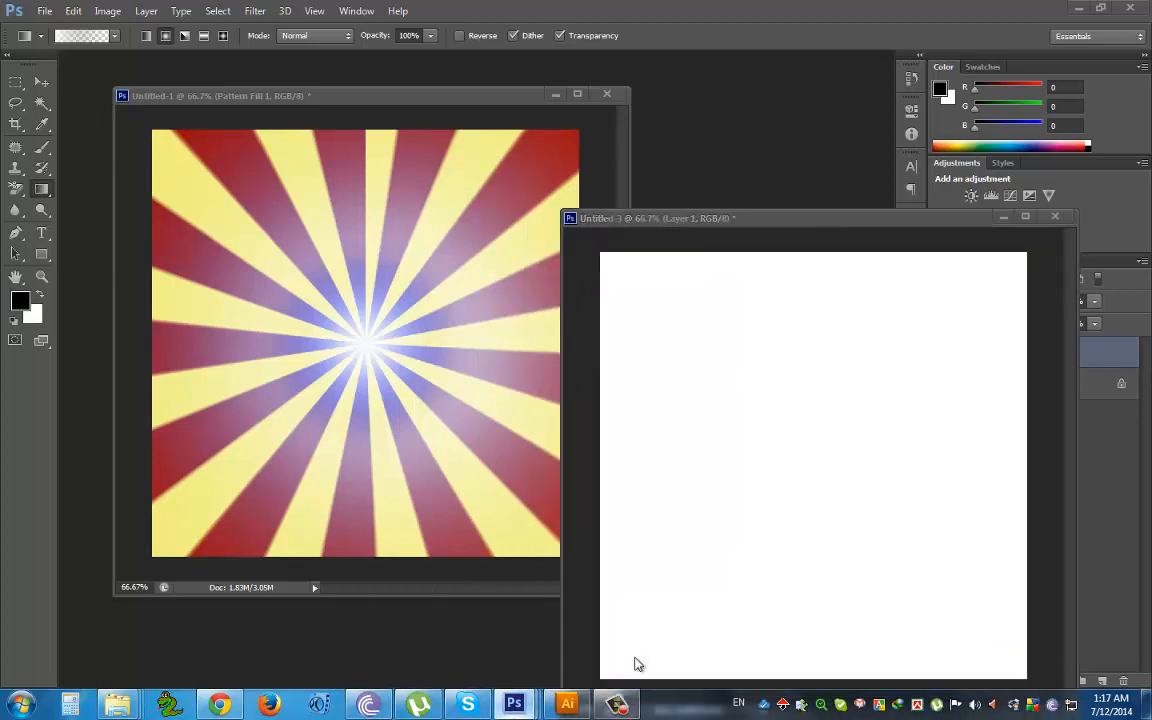
Examine the half-black, half-transparent pattern tile in the Untitled-2 document, and return to the blank Untitled-3 document
{"action": "mouse_move", "coordinate": [514, 704]}
{"action": "left_click", "coordinate": [424, 617]}
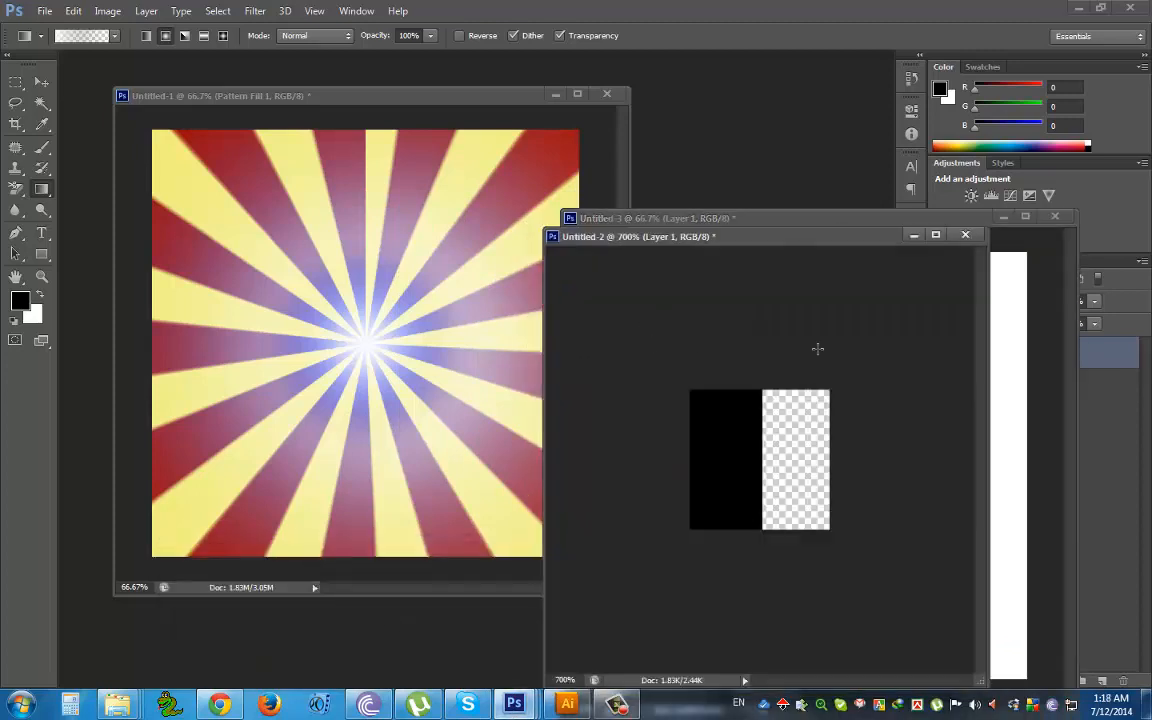
{"action": "left_click_drag", "start_coordinate": [763, 237], "coordinate": [443, 183]}
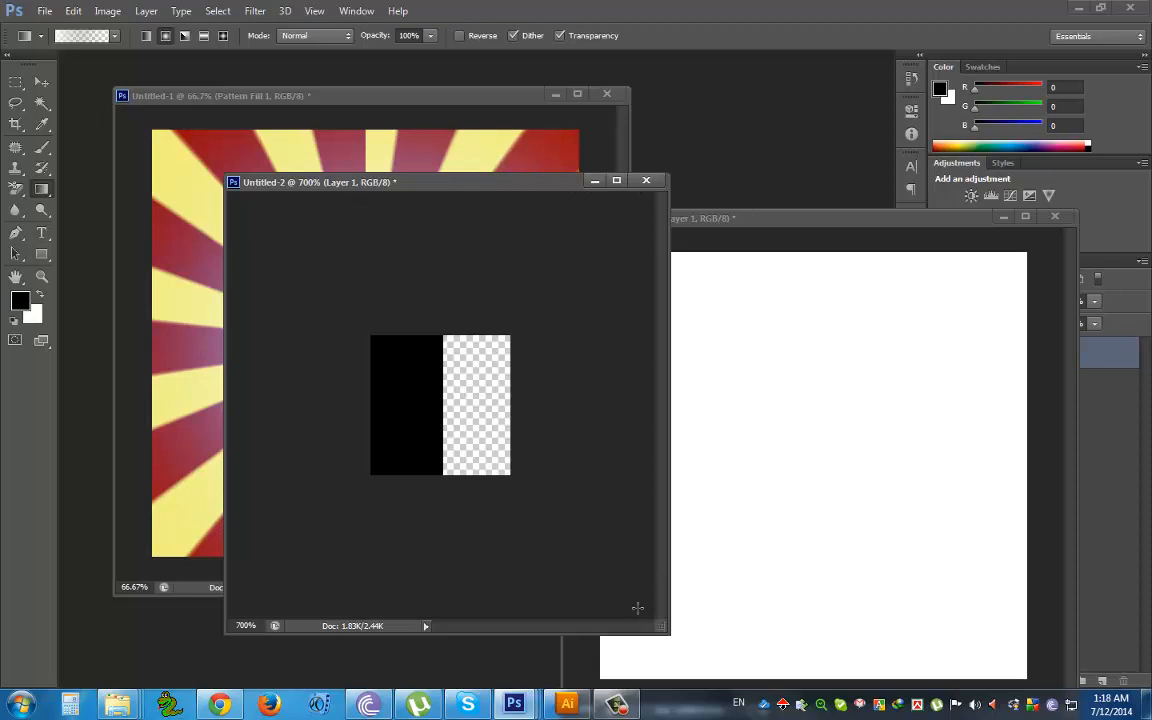
{"action": "left_click_drag", "start_coordinate": [667, 631], "coordinate": [485, 419]}
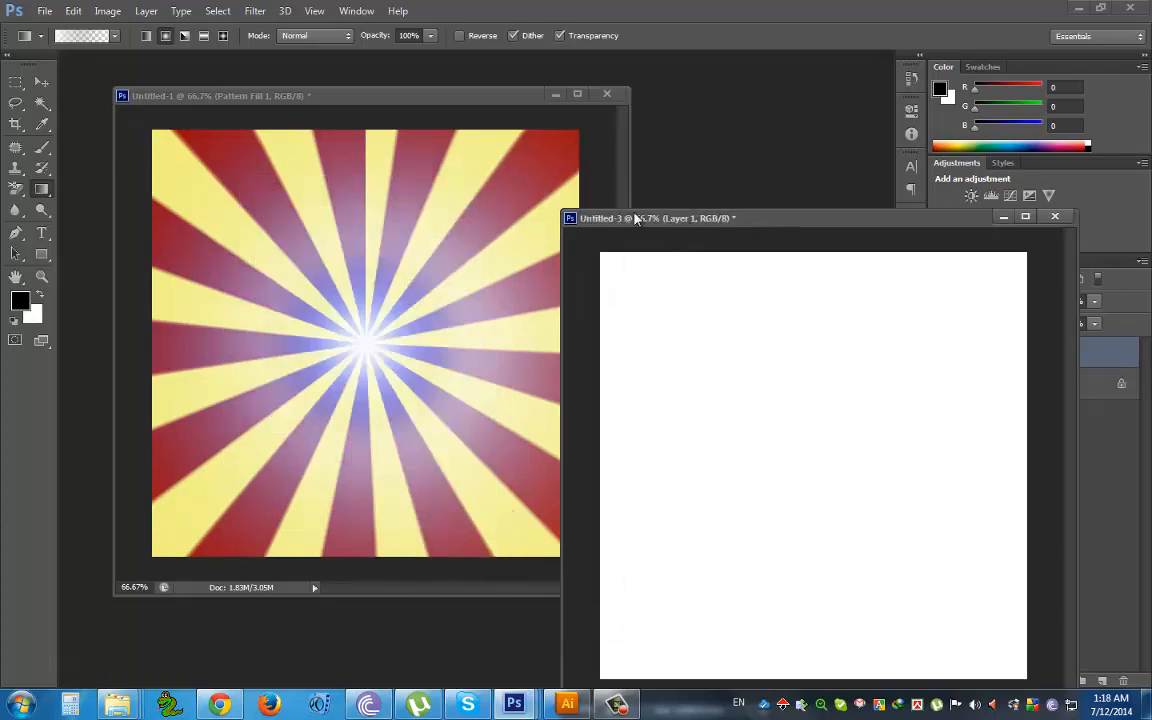
{"action": "left_click_drag", "start_coordinate": [781, 224], "coordinate": [582, 177]}
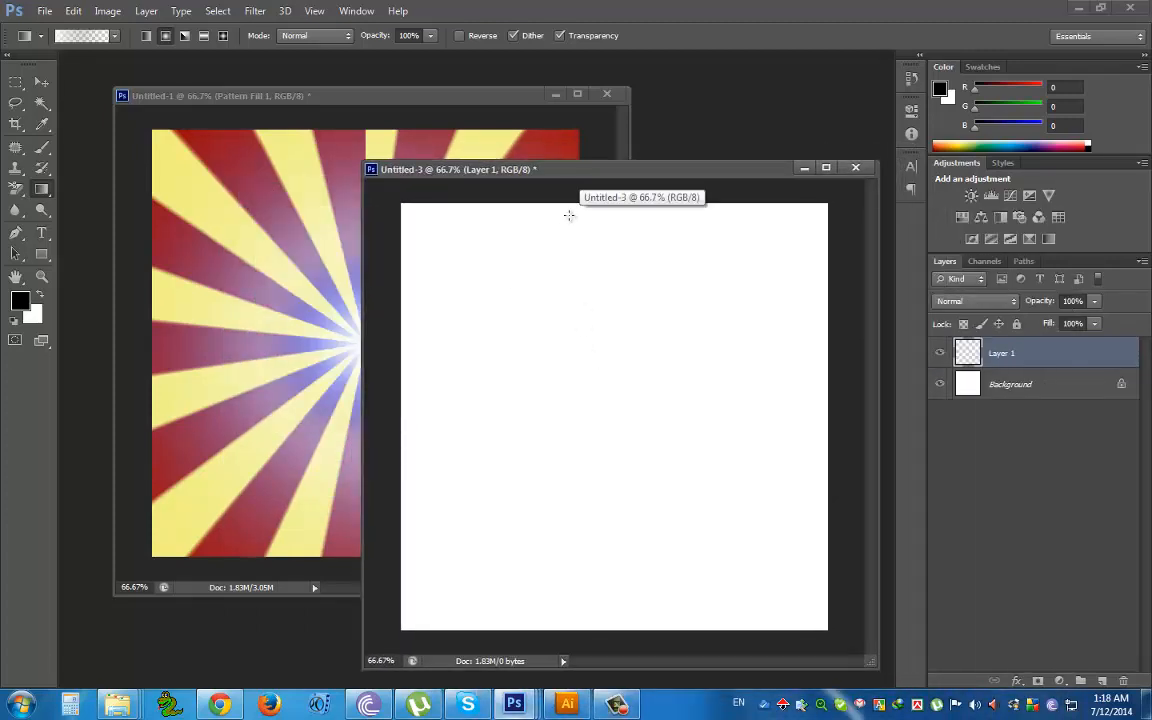
Add a pattern fill layer to the blank document using the half-black, half-transparent stripe pattern
{"action": "left_click", "coordinate": [1061, 682]}
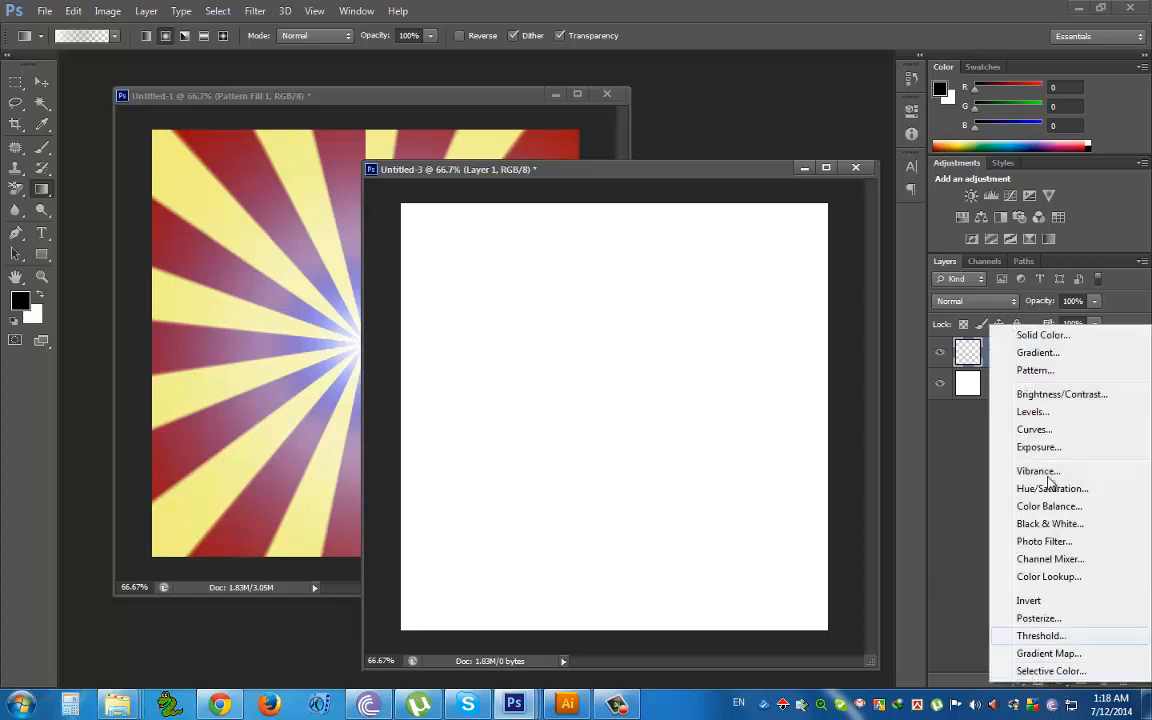
{"action": "left_click", "coordinate": [1035, 370]}
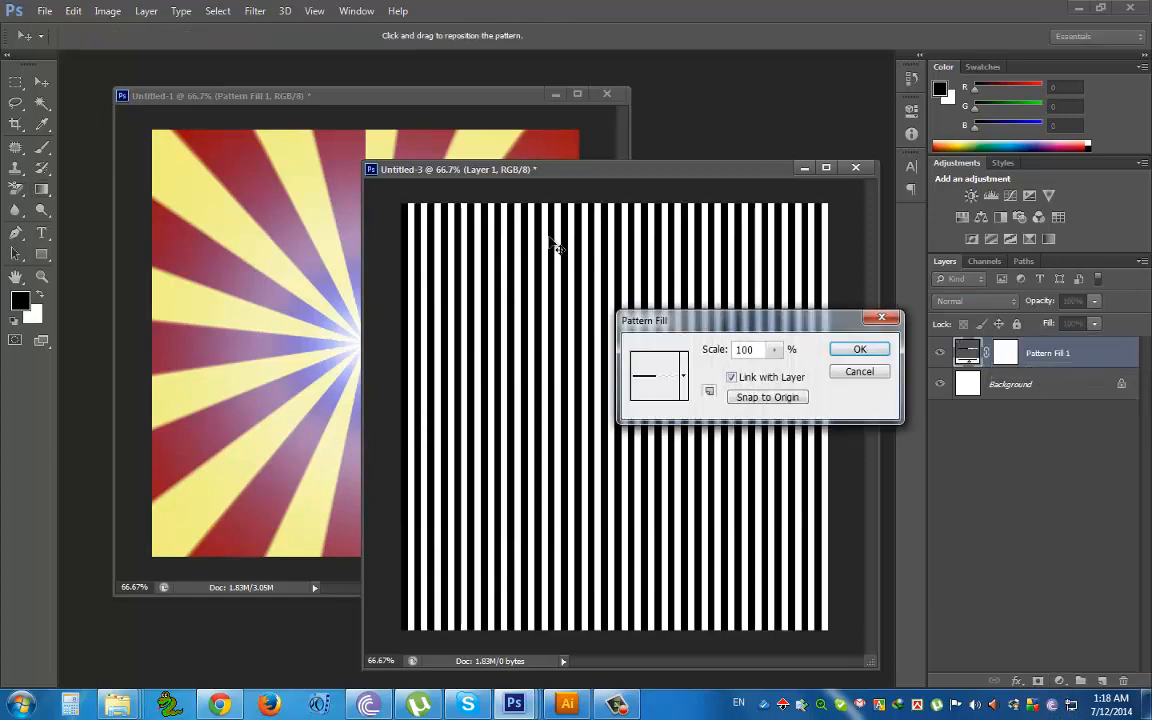
{"action": "left_click_drag", "start_coordinate": [625, 320], "coordinate": [583, 306]}
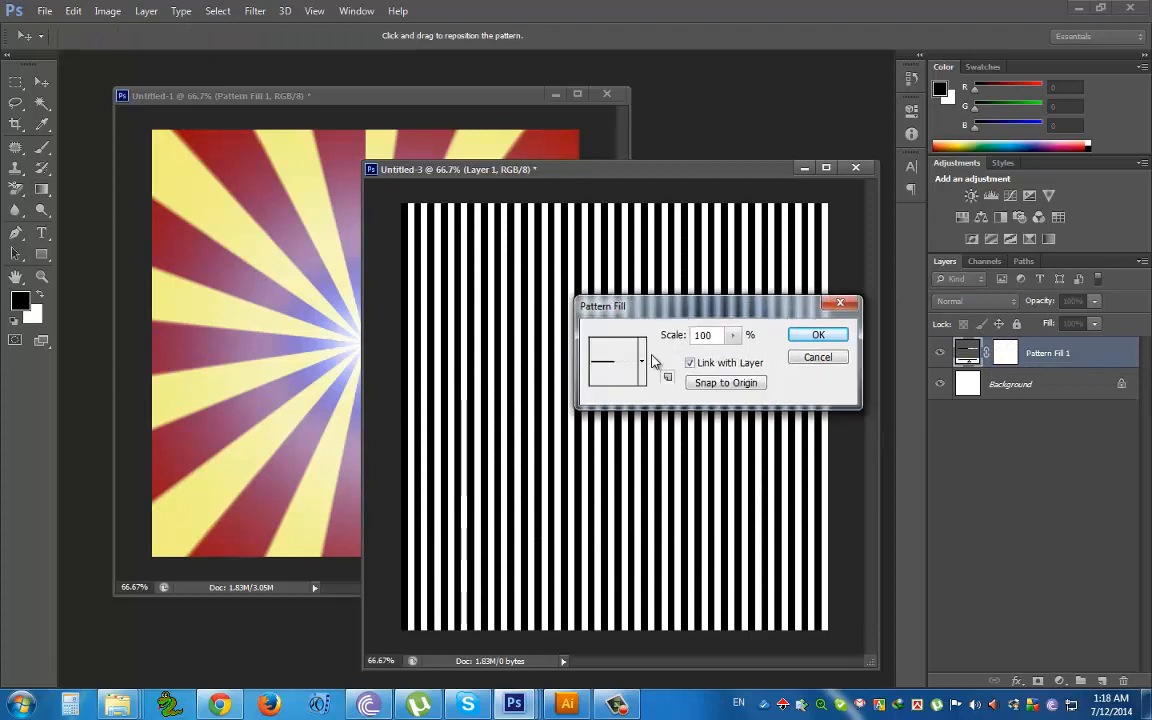
{"action": "left_click", "coordinate": [643, 372]}
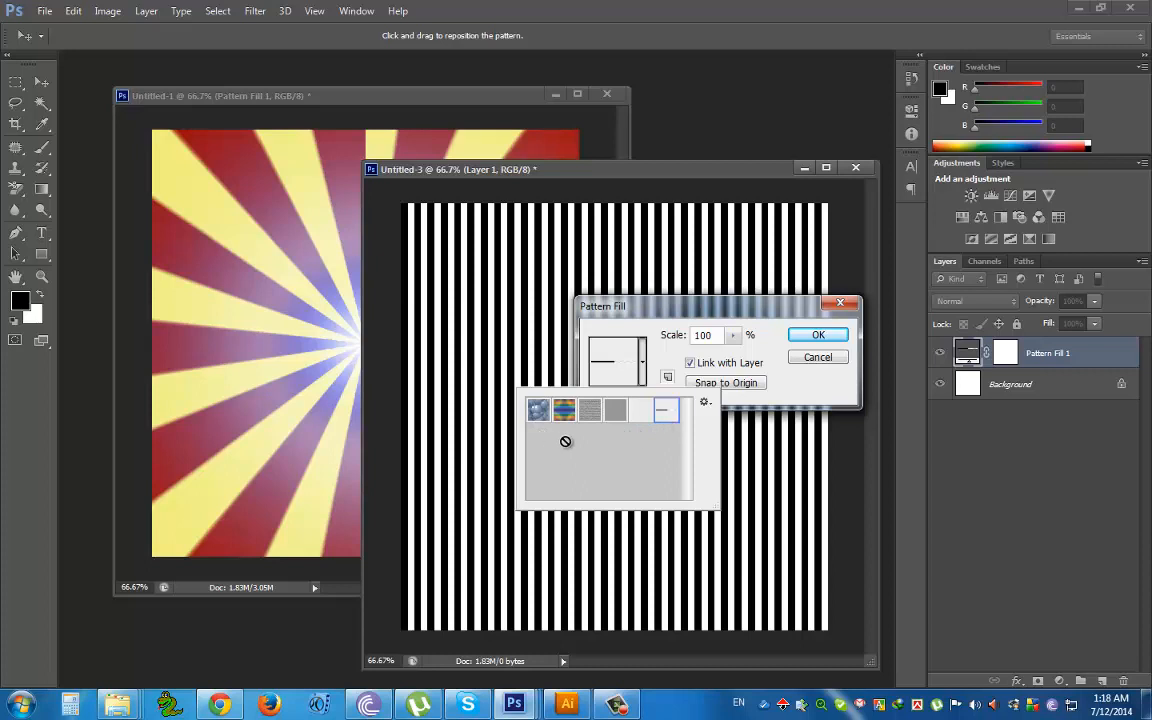
{"action": "left_click", "coordinate": [756, 313]}
{"action": "left_click_drag", "start_coordinate": [758, 314], "coordinate": [592, 330]}
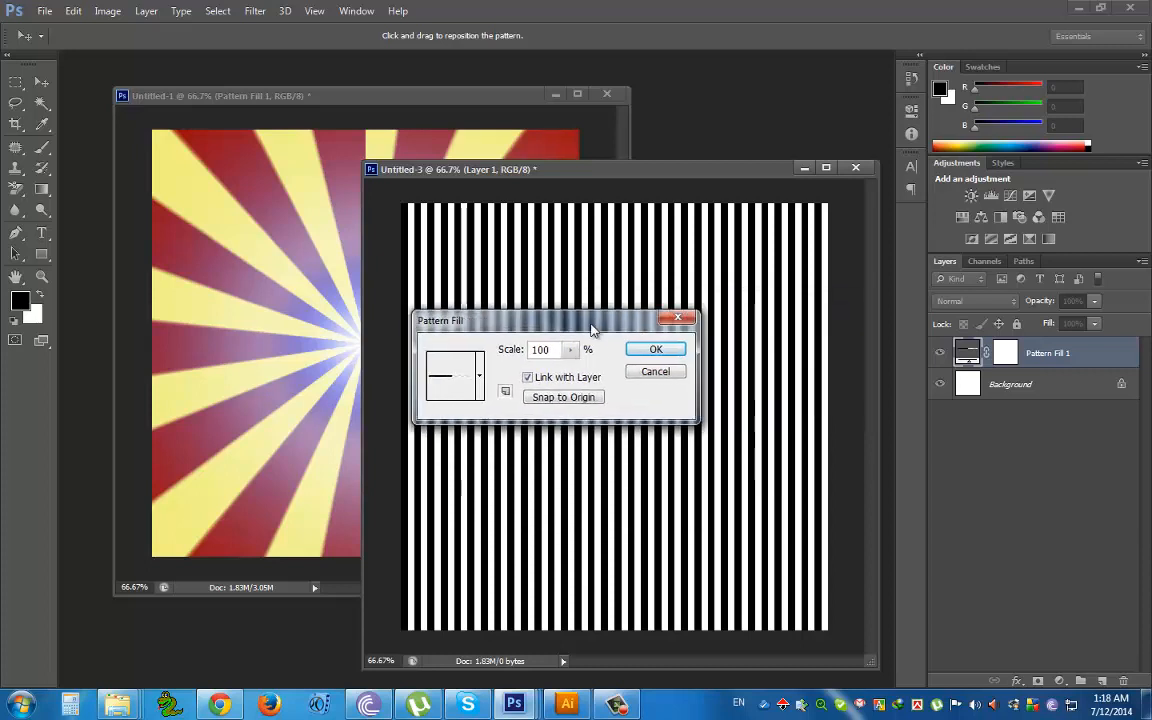
Set the pattern fill's scale to 200% and apply the vertical stripe fill
{"action": "double_click", "coordinate": [550, 352]}
{"action": "type", "text": "200"}
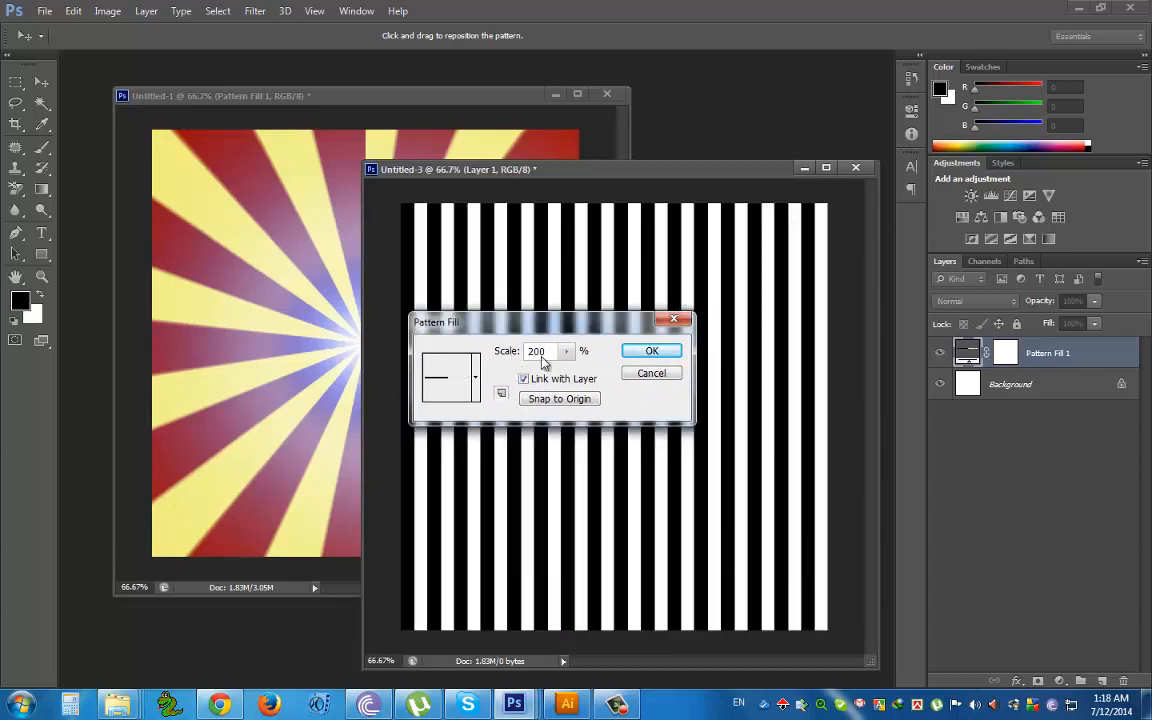
{"action": "left_click_drag", "start_coordinate": [526, 321], "coordinate": [565, 438]}
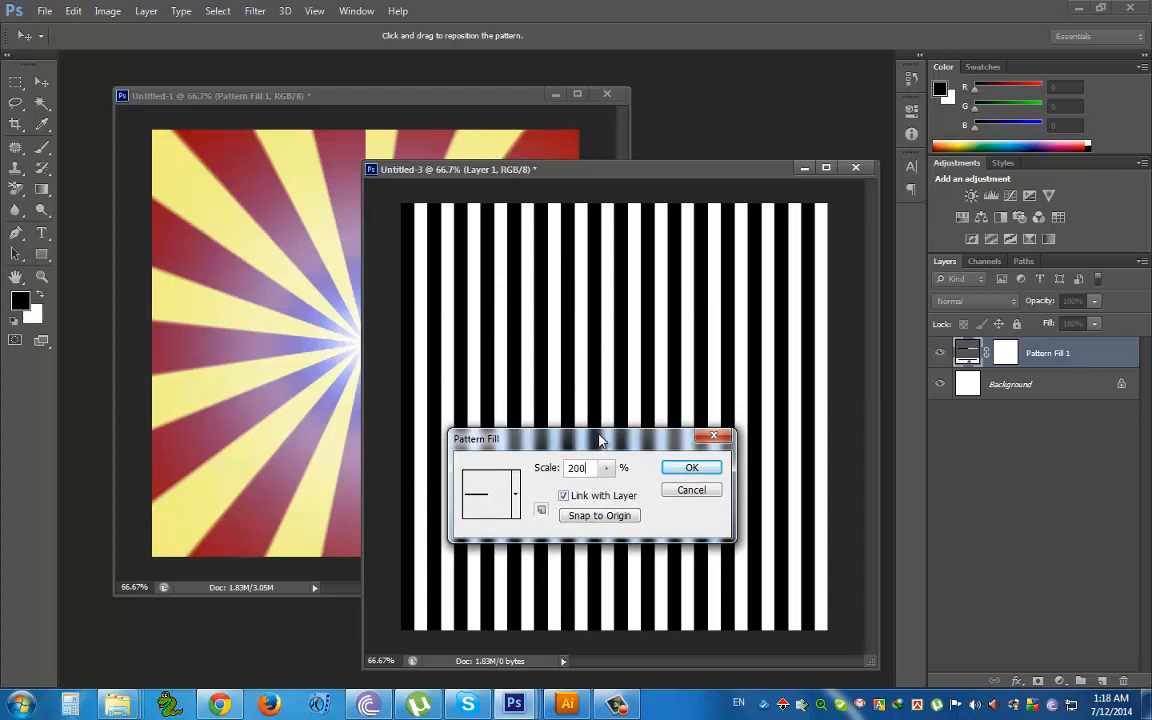
{"action": "left_click_drag", "start_coordinate": [600, 440], "coordinate": [600, 357]}
{"action": "key", "text": "Return"}
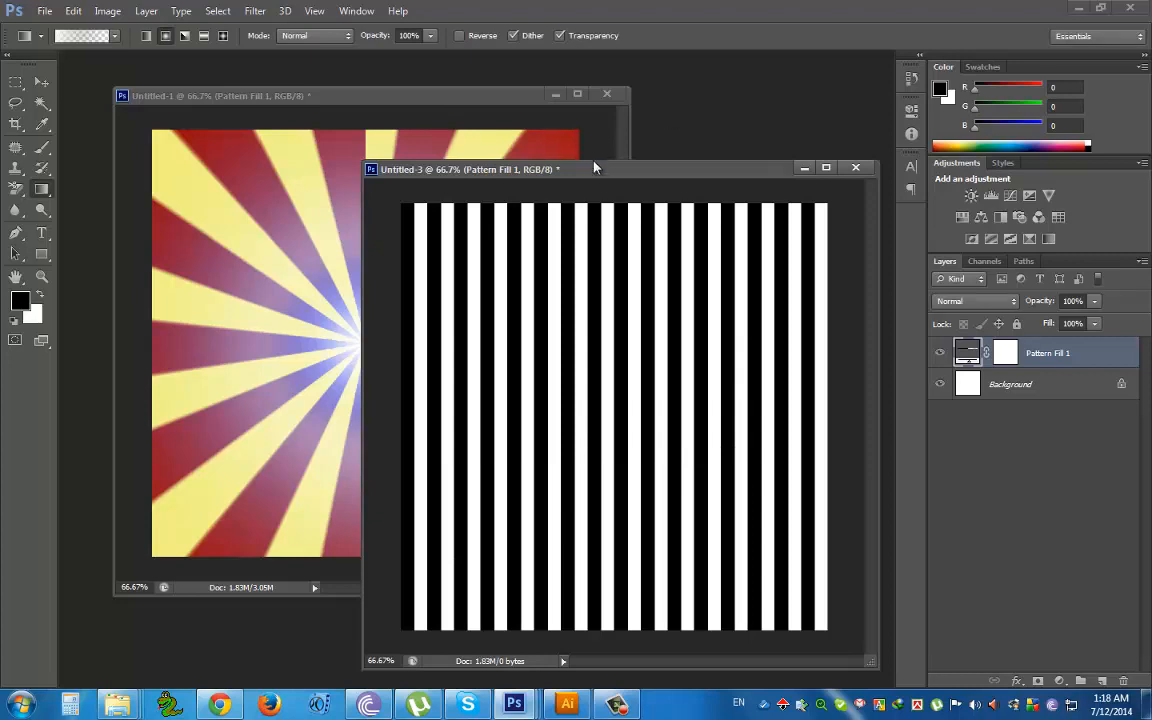
Add an empty layer directly above the Background, beneath the pattern fill layer
{"action": "left_click_drag", "start_coordinate": [594, 168], "coordinate": [604, 224]}
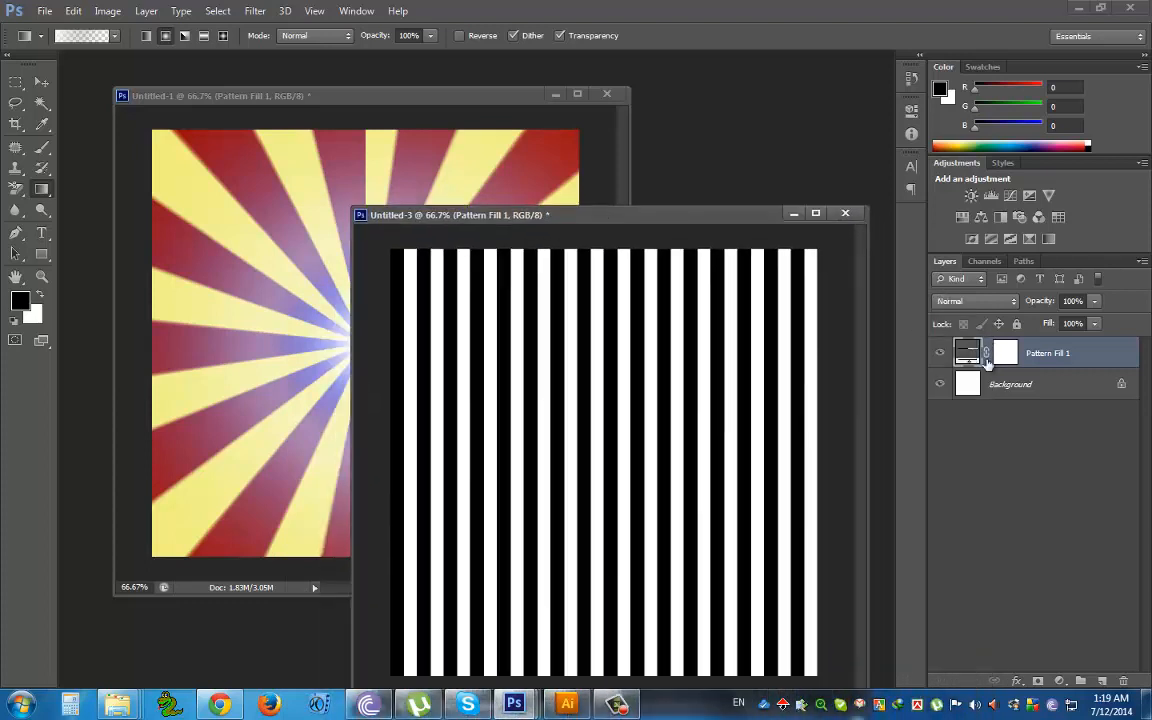
{"action": "left_click", "coordinate": [958, 382]}
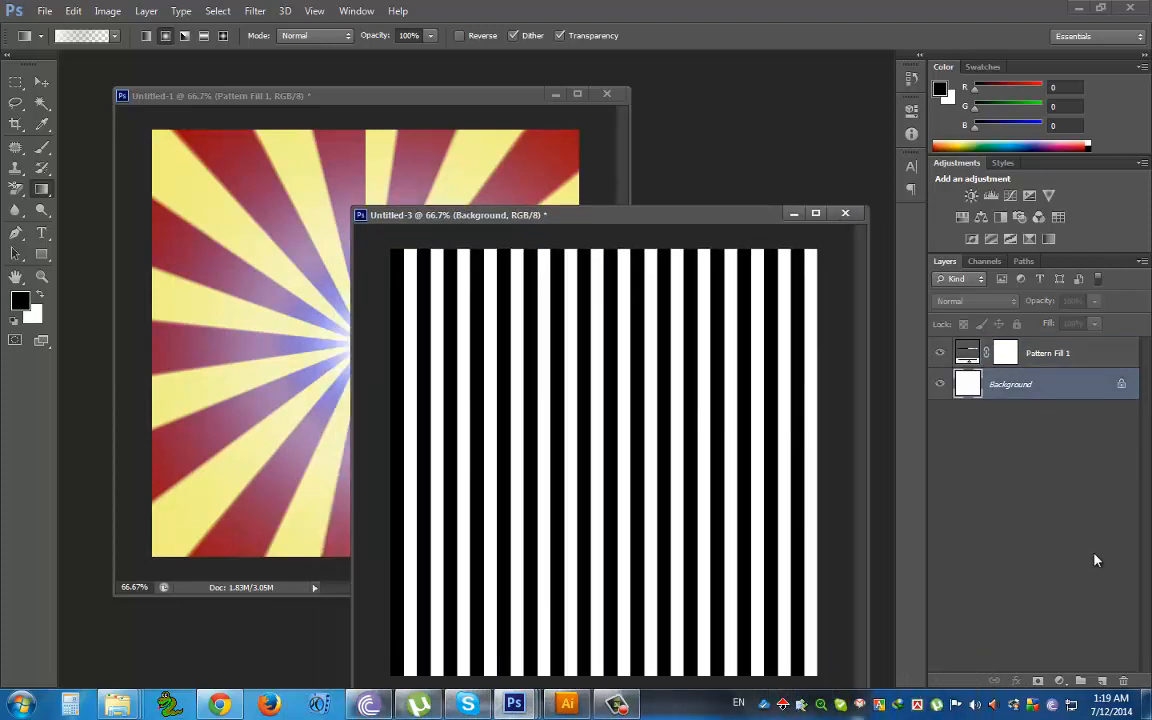
{"action": "left_click", "coordinate": [1104, 681]}
{"action": "left_click_drag", "start_coordinate": [581, 214], "coordinate": [592, 276]}
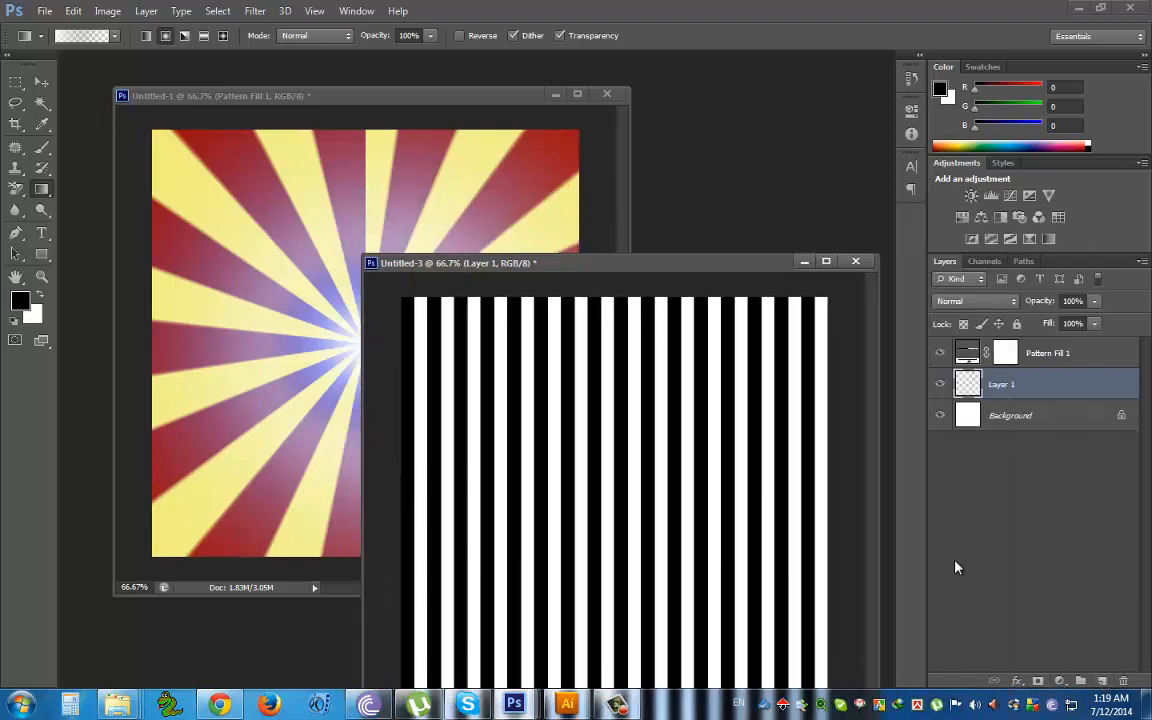
Turn the empty layer into a solid colour fill using pale yellow #f2f38e sampled from the reference sunburst's rays
{"action": "left_click", "coordinate": [1060, 681]}
{"action": "left_click", "coordinate": [1049, 345]}
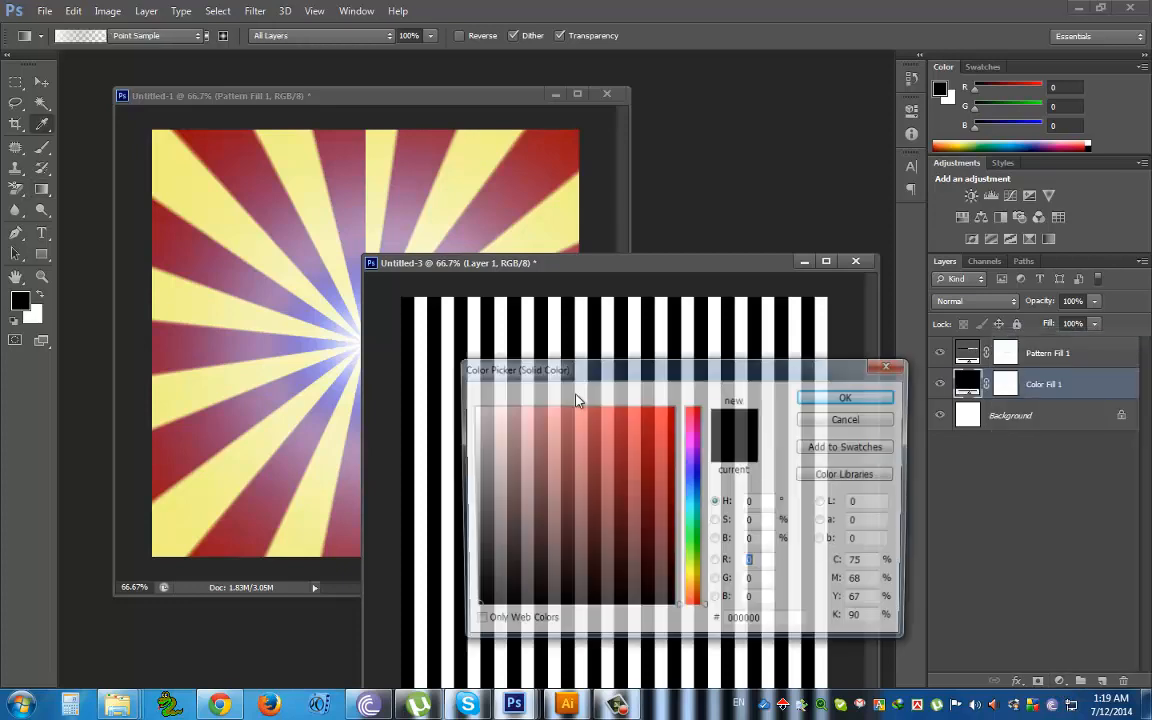
{"action": "left_click", "coordinate": [569, 227]}
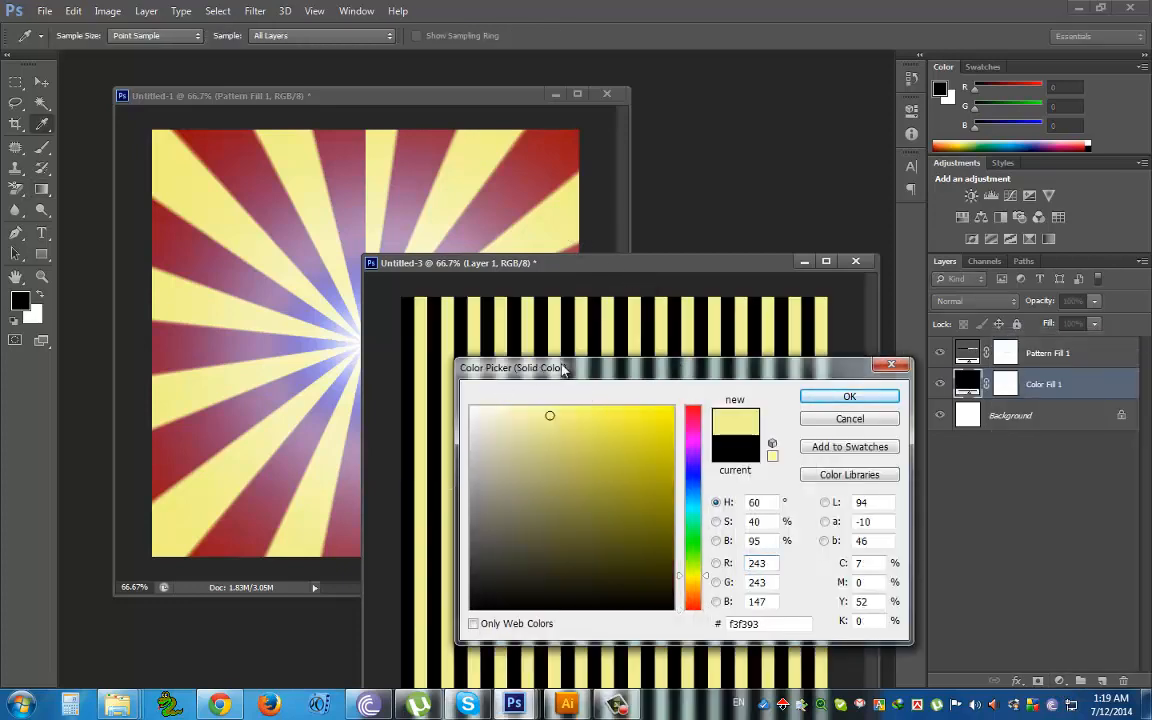
{"action": "left_click_drag", "start_coordinate": [724, 375], "coordinate": [787, 327]}
{"action": "left_click", "coordinate": [574, 191]}
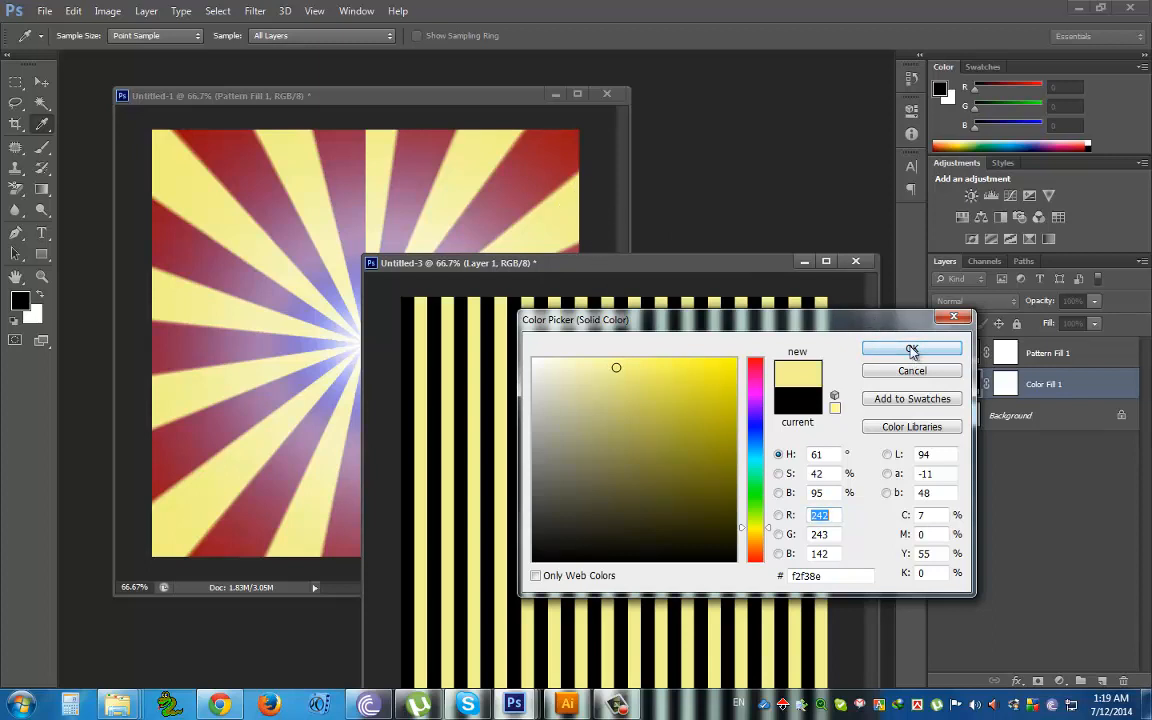
{"action": "left_click", "coordinate": [912, 349]}
{"action": "mouse_move", "coordinate": [633, 267]}
{"action": "left_mouse_down"}
{"action": "mouse_move", "coordinate": [841, 265]}
{"action": "mouse_move", "coordinate": [655, 225]}
{"action": "mouse_move", "coordinate": [724, 275]}
{"action": "mouse_move", "coordinate": [685, 210]}
{"action": "mouse_move", "coordinate": [680, 275]}
{"action": "mouse_move", "coordinate": [664, 227]}
{"action": "mouse_move", "coordinate": [680, 201]}
{"action": "mouse_move", "coordinate": [900, 328]}
{"action": "mouse_move", "coordinate": [645, 211]}
{"action": "mouse_move", "coordinate": [727, 260]}
{"action": "mouse_move", "coordinate": [826, 398]}
{"action": "mouse_move", "coordinate": [702, 344]}
{"action": "mouse_move", "coordinate": [622, 272]}
{"action": "left_mouse_up"}
Rasterize the Pattern Fill 1 layer so its stripes become ordinary pixels
{"action": "left_click", "coordinate": [1034, 357]}
{"action": "left_click_drag", "start_coordinate": [655, 314], "coordinate": [570, 164]}
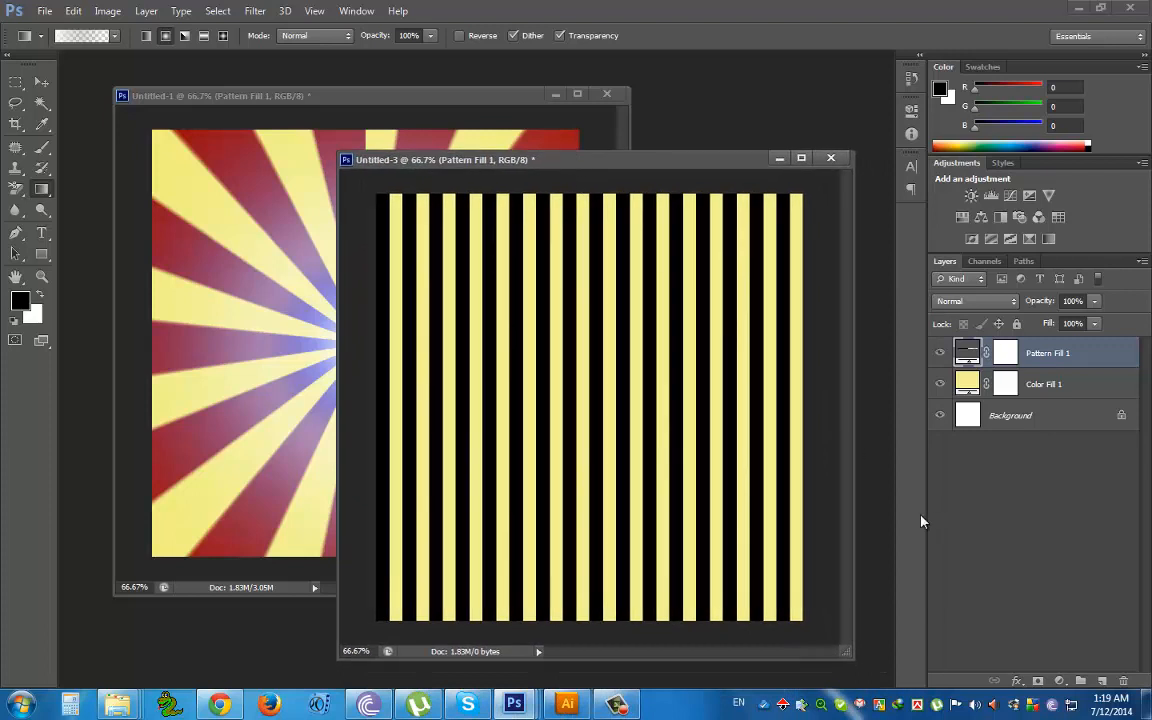
{"action": "right_click", "coordinate": [1037, 357]}
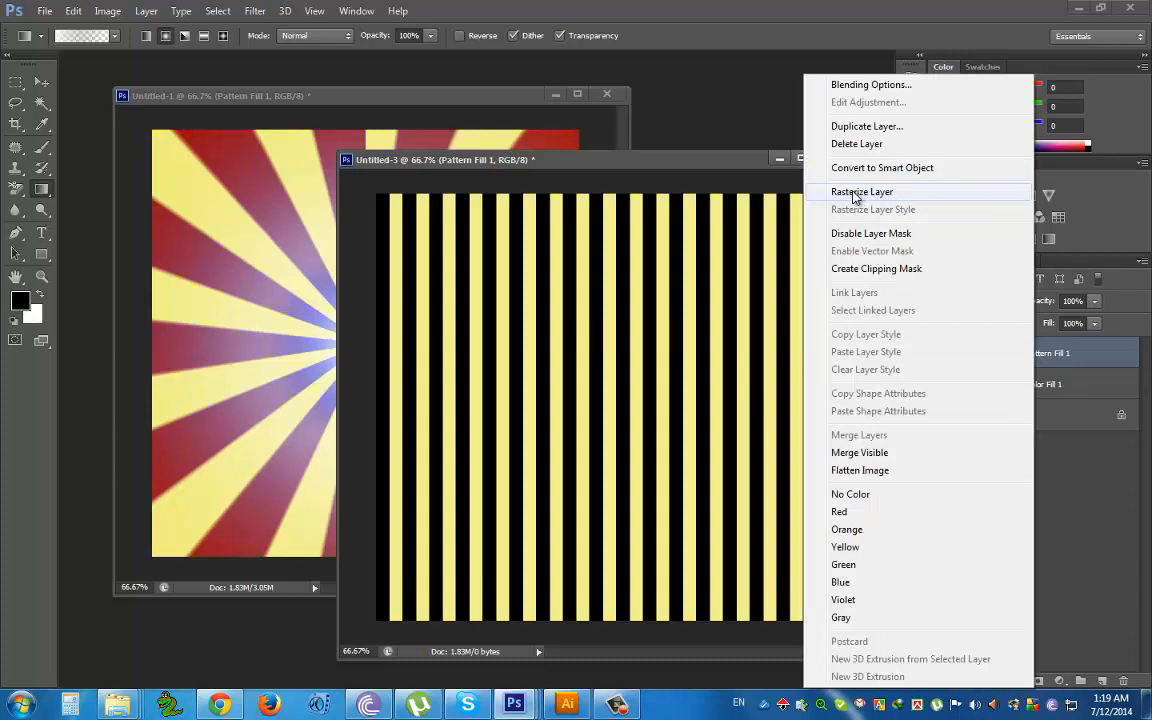
{"action": "left_click", "coordinate": [1102, 355]}
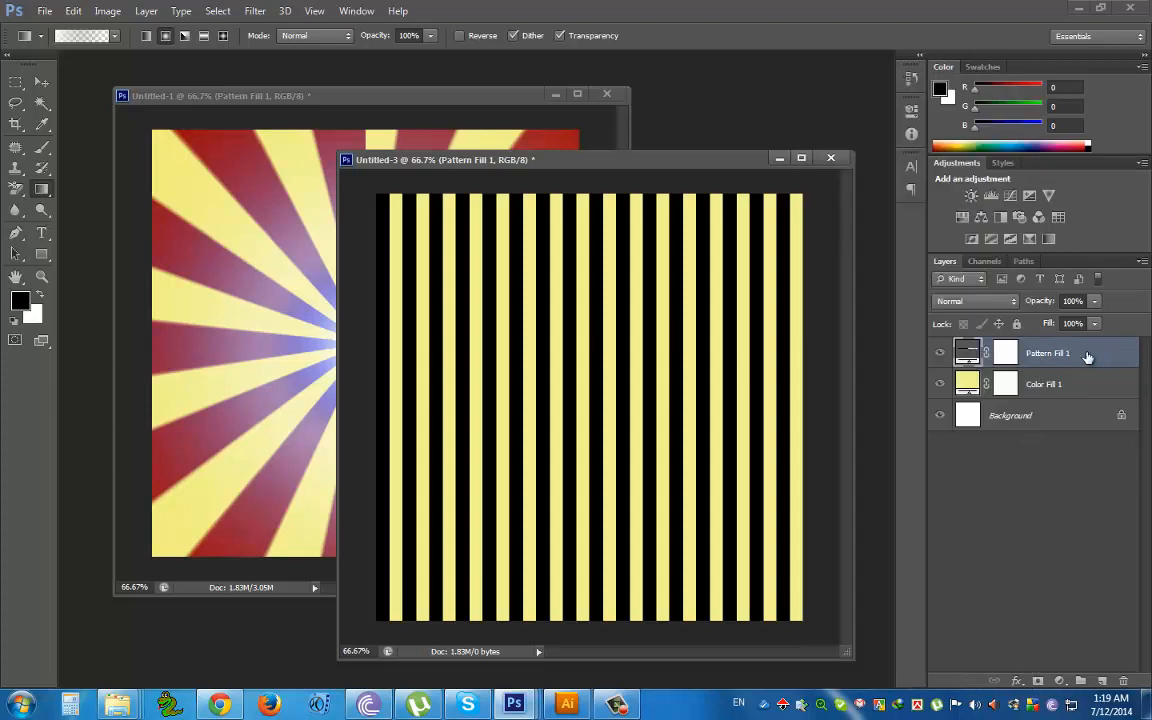
{"action": "right_click", "coordinate": [1079, 356]}
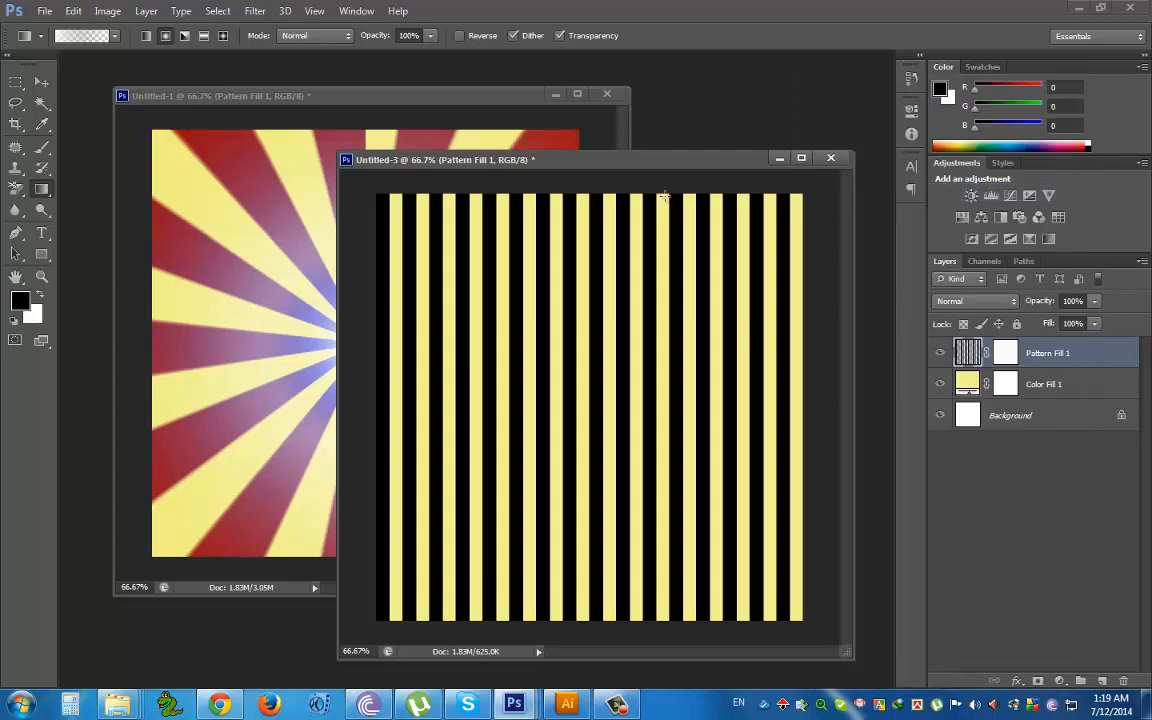
{"action": "left_click_drag", "start_coordinate": [618, 162], "coordinate": [571, 147]}
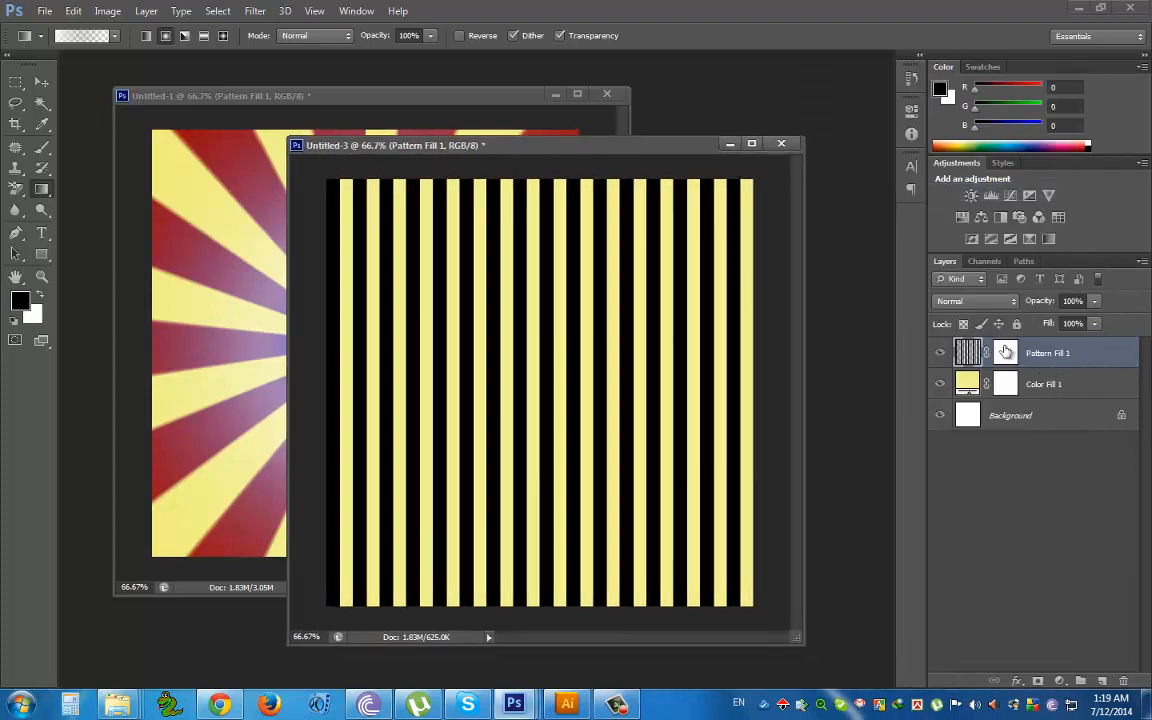
Delete the layer mask from the rasterized Pattern Fill 1 layer
{"action": "left_click", "coordinate": [1006, 353]}
{"action": "right_click", "coordinate": [1010, 357]}
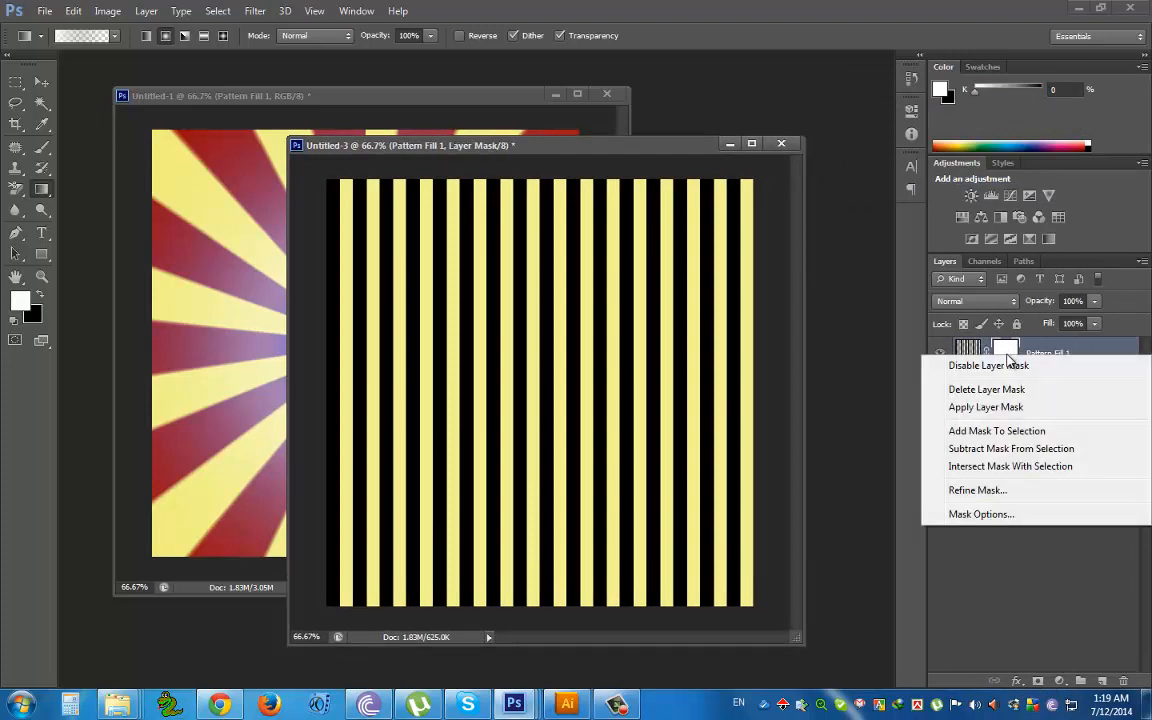
{"action": "left_click", "coordinate": [1008, 389]}
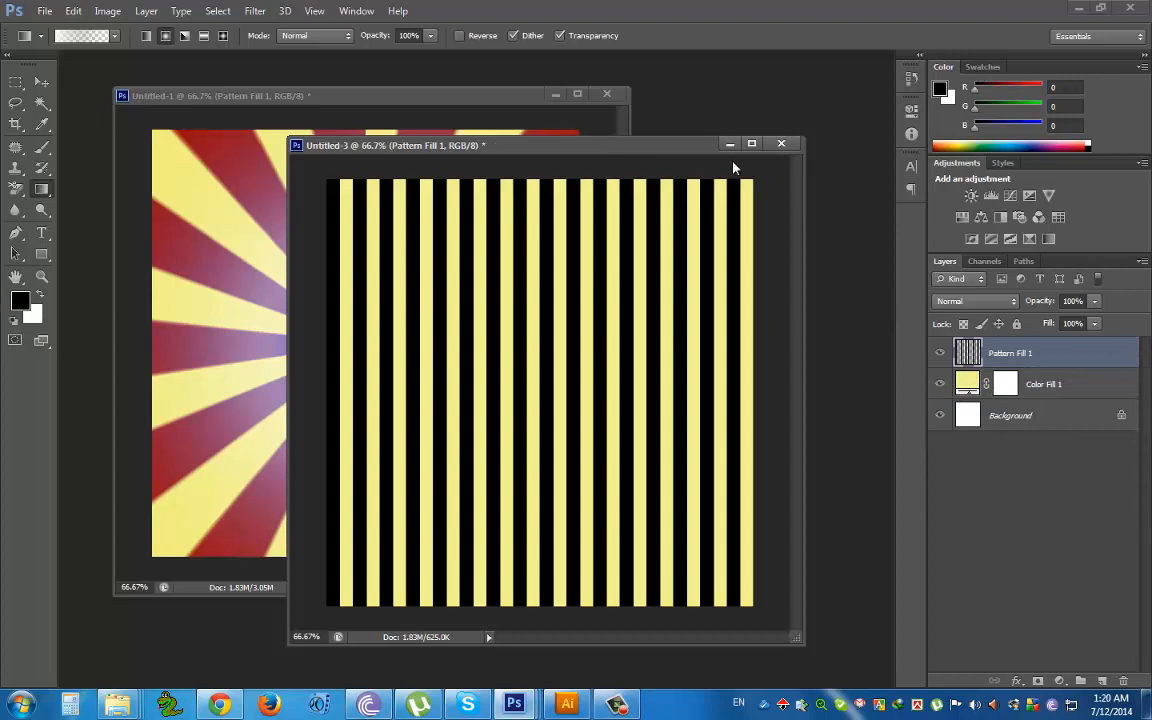
{"action": "left_click_drag", "start_coordinate": [605, 147], "coordinate": [630, 160]}
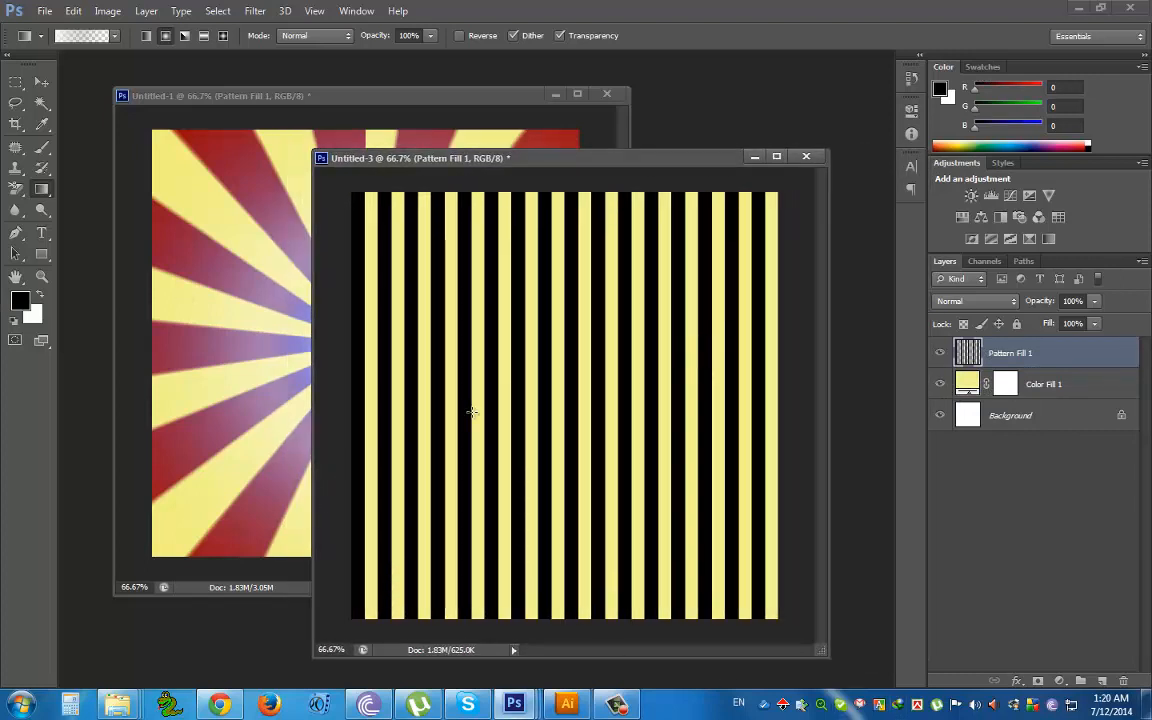
Distort the striped layer into rays with the Polar Coordinates filter set to Rectangular to Polar
{"action": "left_click_drag", "start_coordinate": [547, 163], "coordinate": [716, 147]}
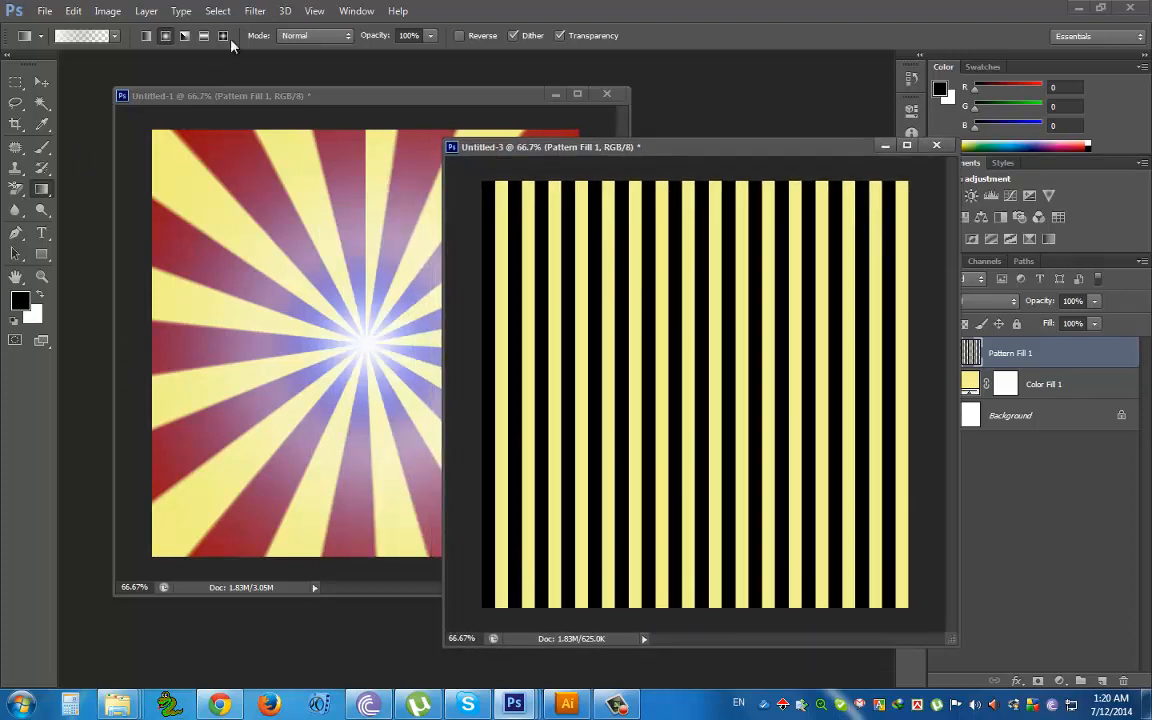
{"action": "left_click", "coordinate": [255, 13]}
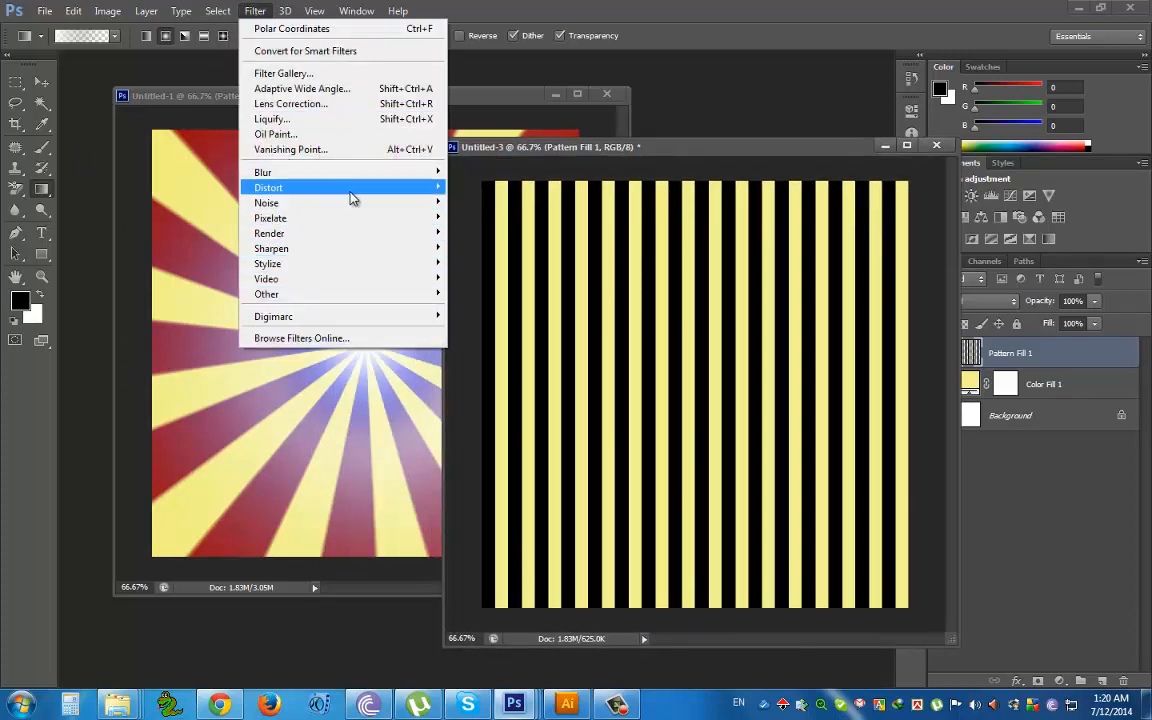
{"action": "mouse_move", "coordinate": [312, 185]}
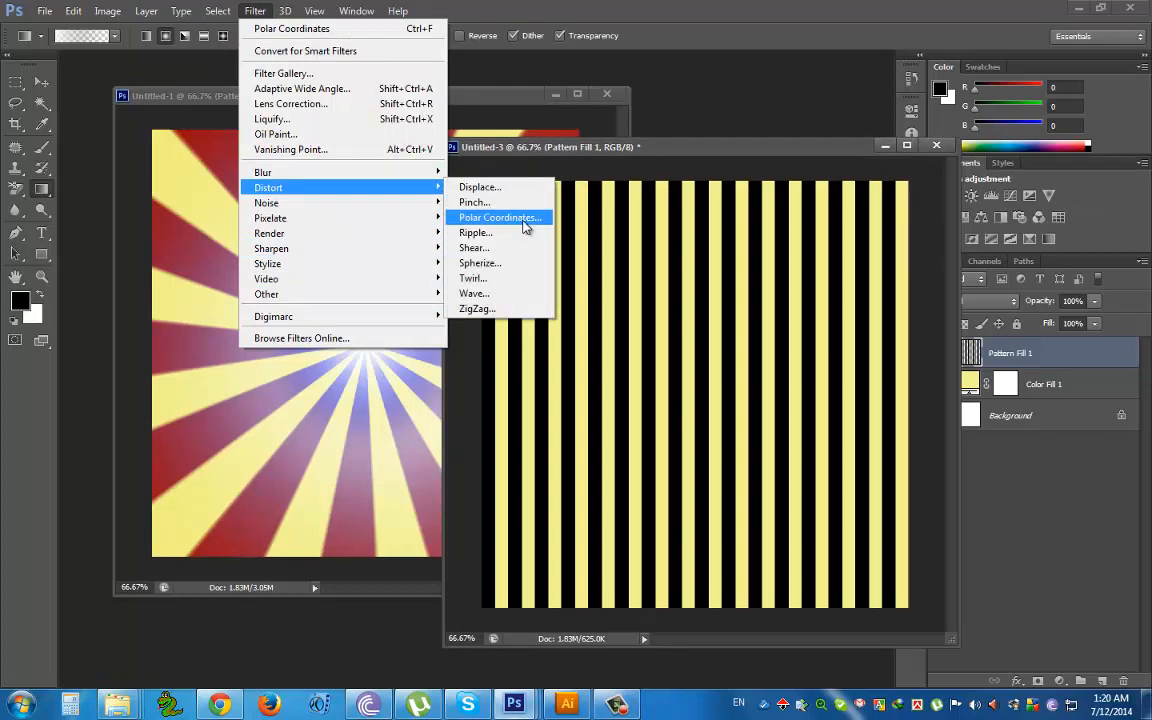
{"action": "left_click", "coordinate": [498, 220]}
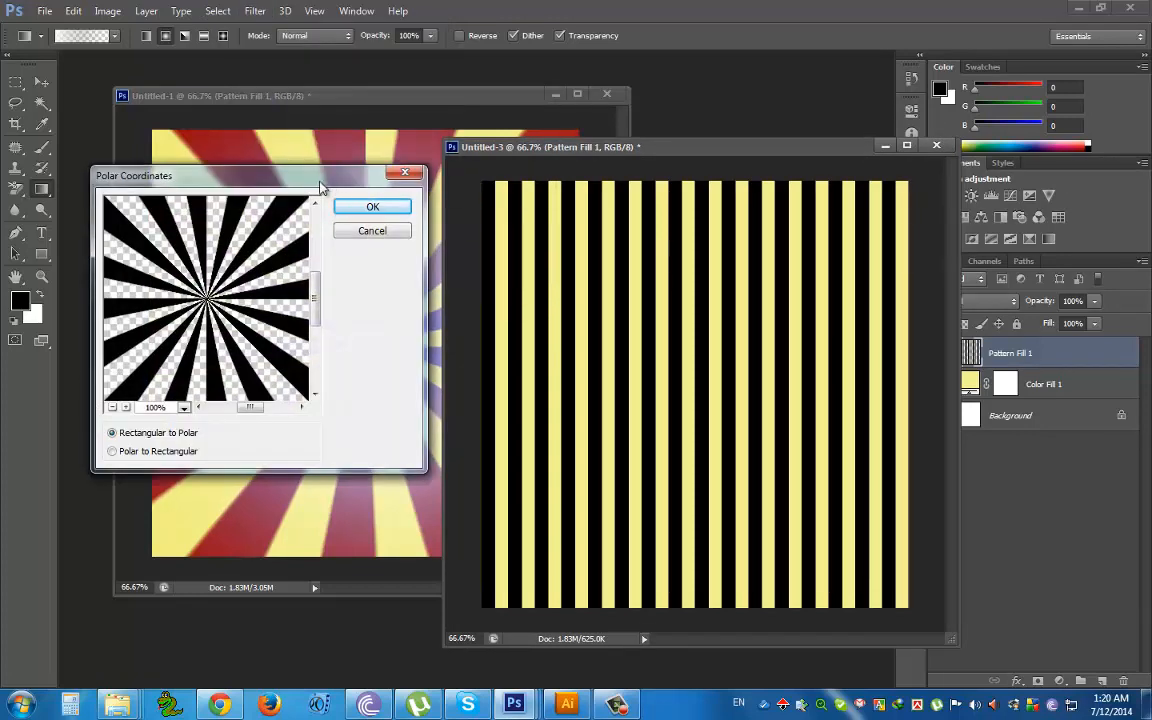
{"action": "left_click_drag", "start_coordinate": [263, 183], "coordinate": [362, 242]}
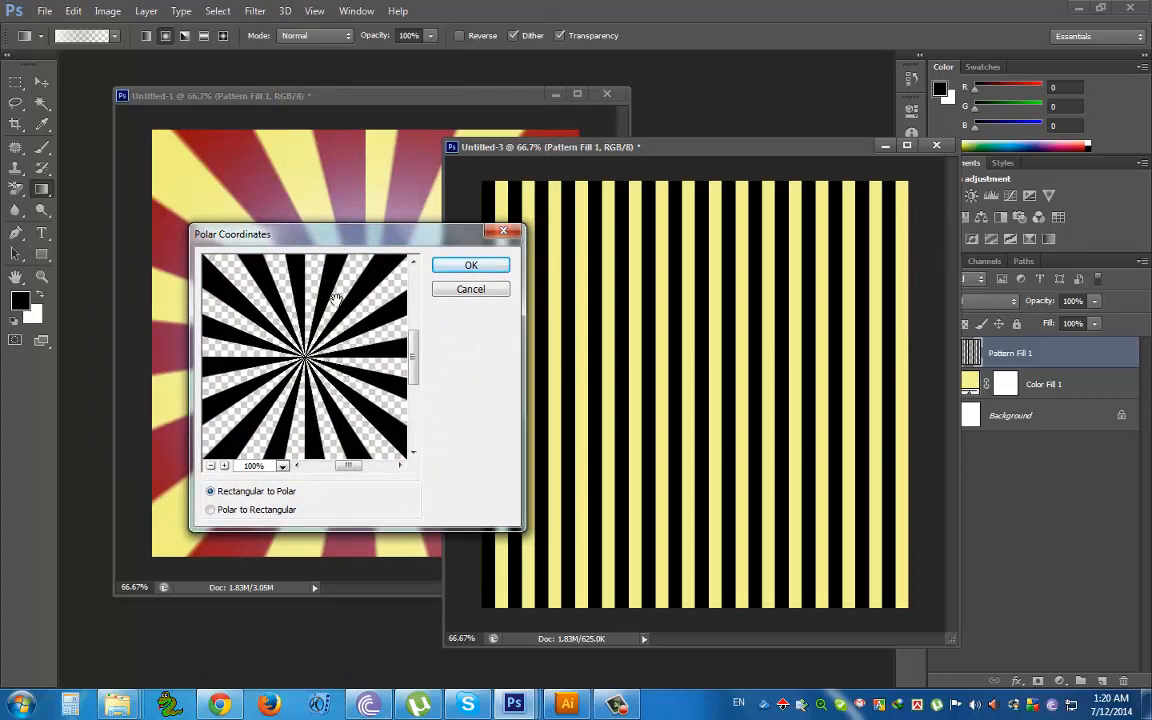
{"action": "left_click_drag", "start_coordinate": [337, 243], "coordinate": [462, 219]}
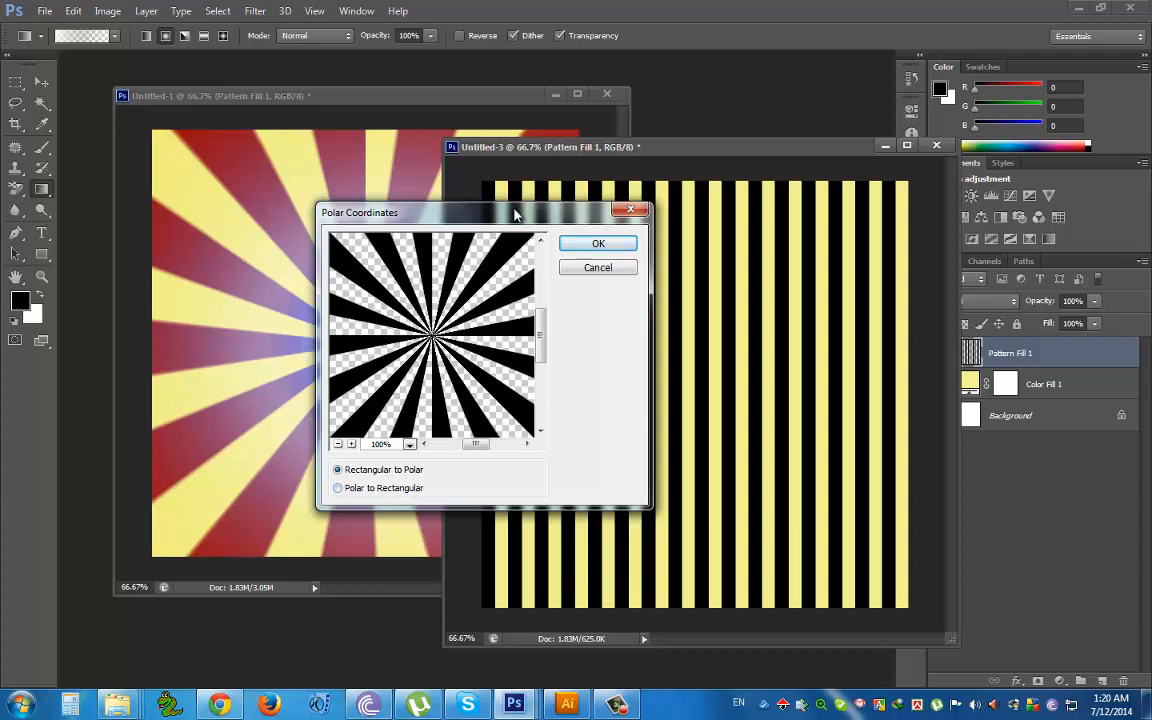
{"action": "left_click_drag", "start_coordinate": [465, 209], "coordinate": [595, 209]}
{"action": "left_click", "coordinate": [509, 488]}
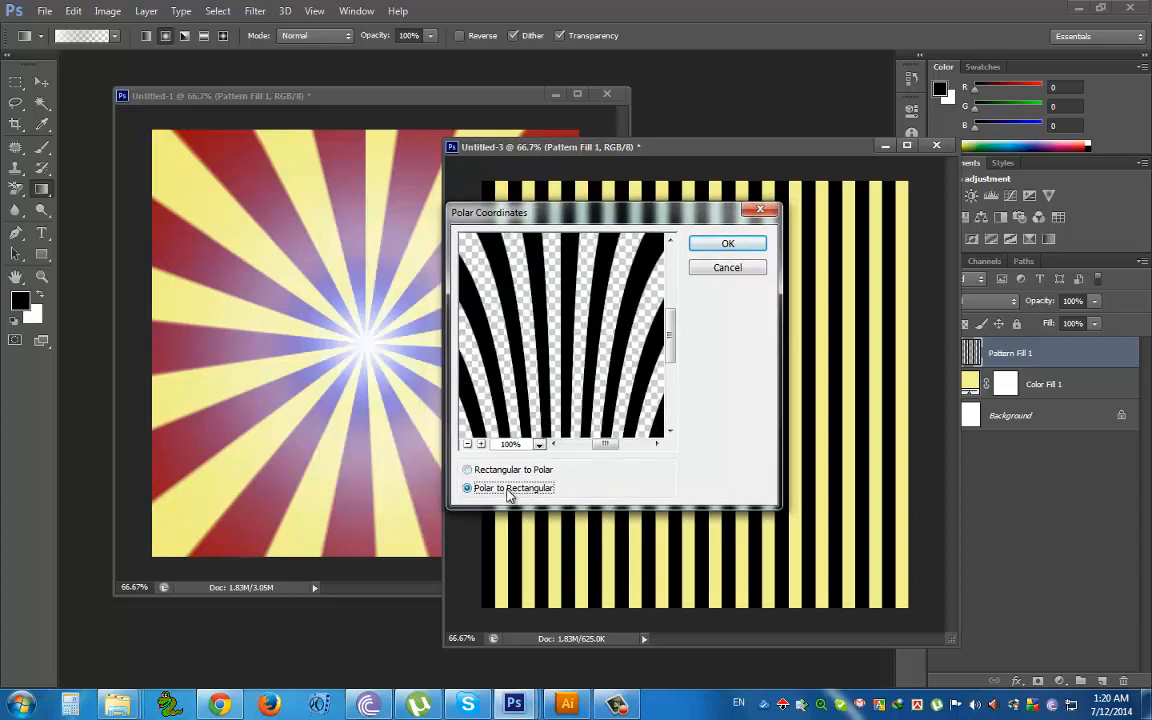
{"action": "left_click", "coordinate": [507, 470]}
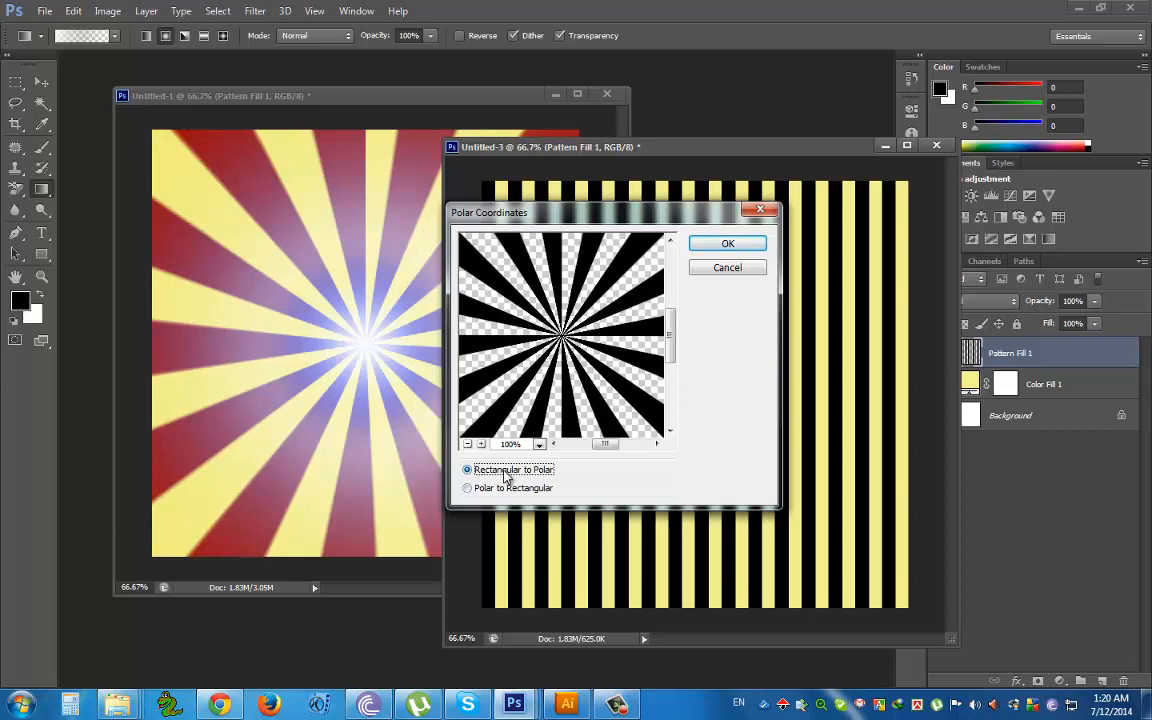
{"action": "left_click", "coordinate": [729, 245]}
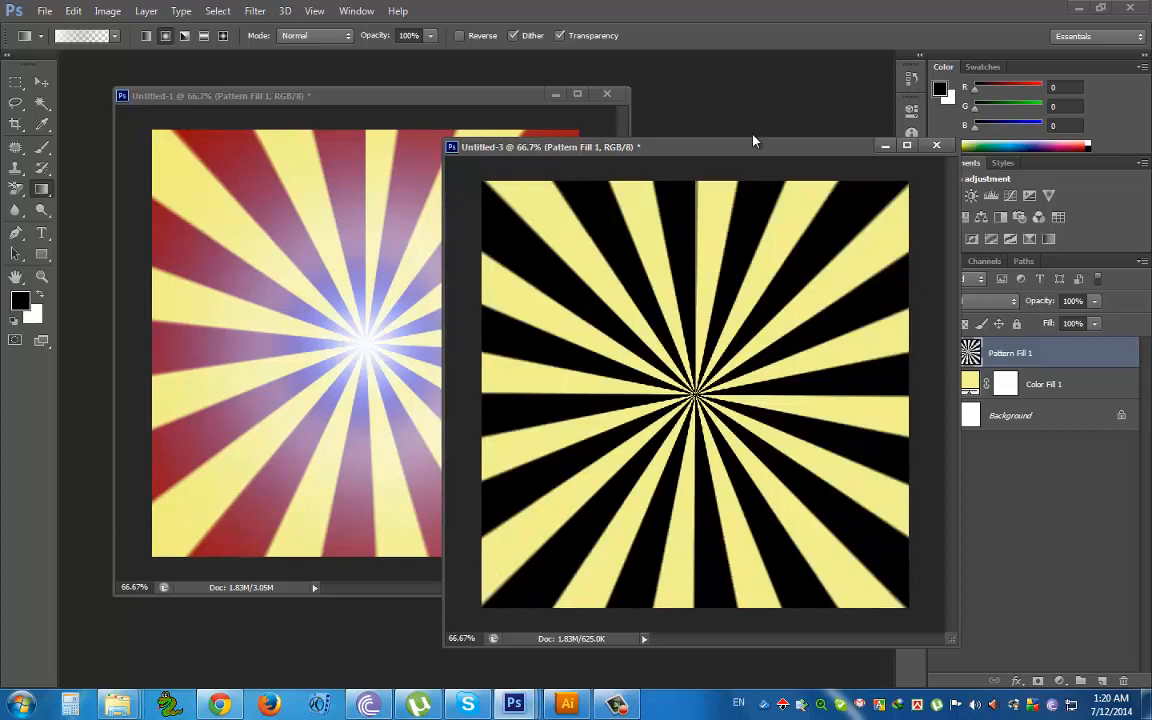
{"action": "left_click_drag", "start_coordinate": [744, 150], "coordinate": [658, 155]}
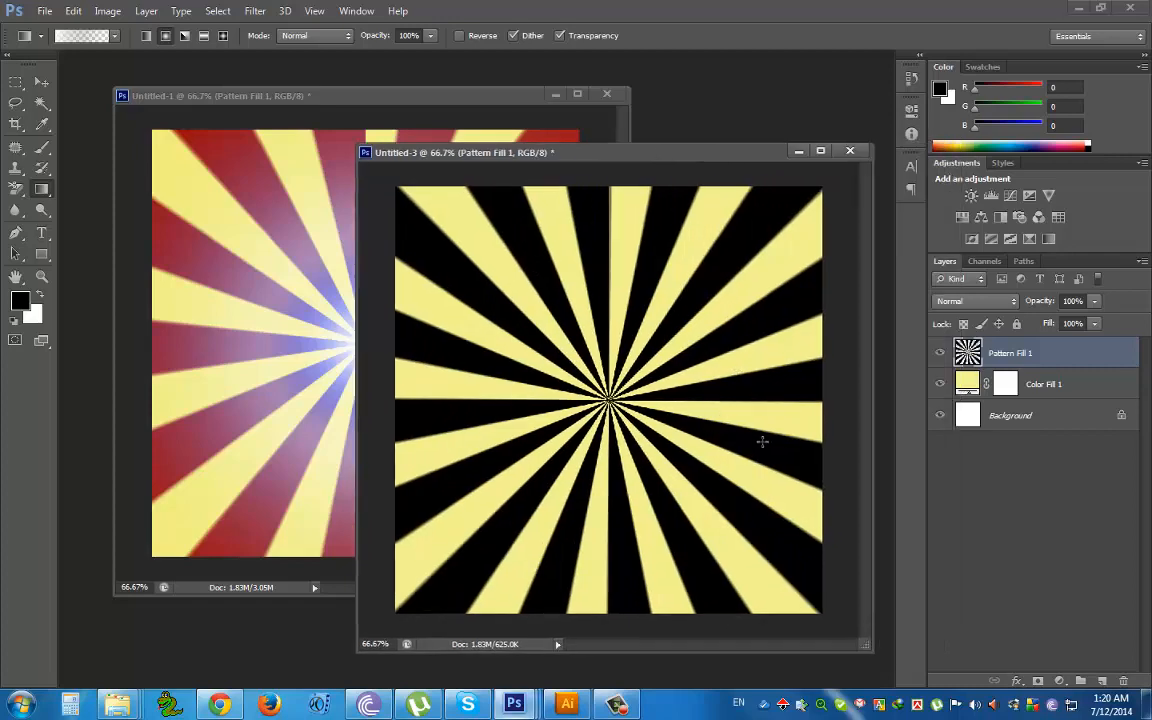
Add a Gradient Overlay effect to the black rays layer, keeping the canvas visible beside the effect's settings
{"action": "left_click_drag", "start_coordinate": [605, 157], "coordinate": [770, 292]}
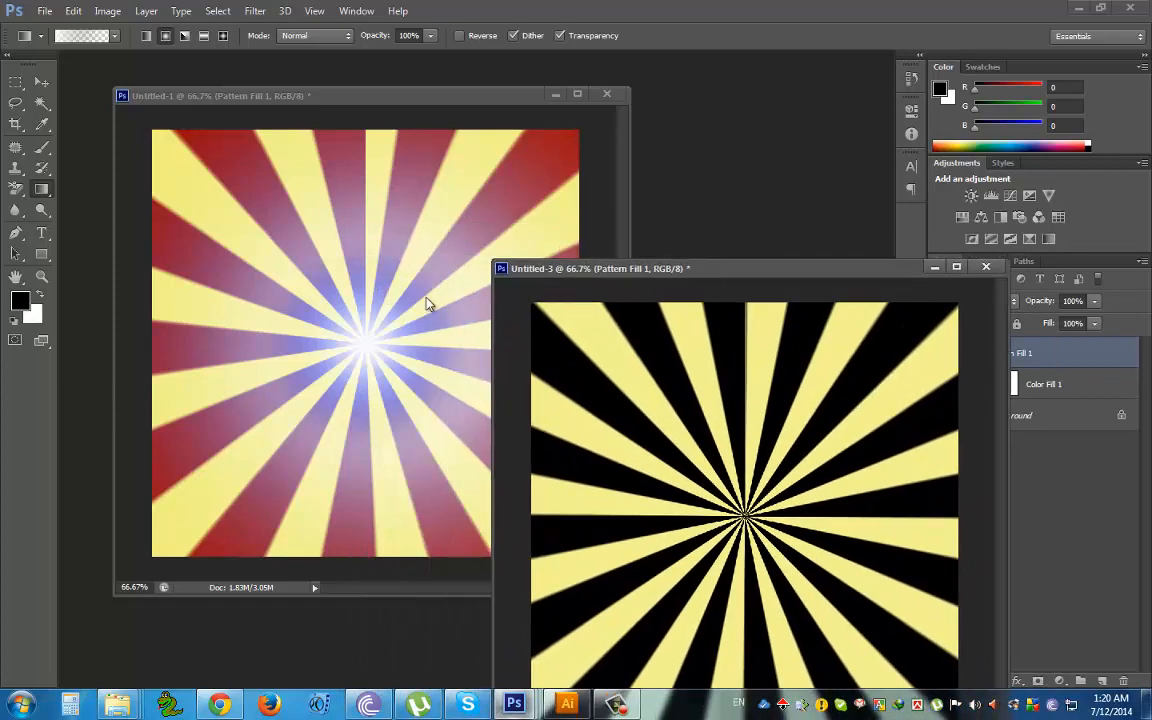
{"action": "left_click_drag", "start_coordinate": [743, 268], "coordinate": [611, 200]}
{"action": "left_click_drag", "start_coordinate": [758, 200], "coordinate": [632, 167]}
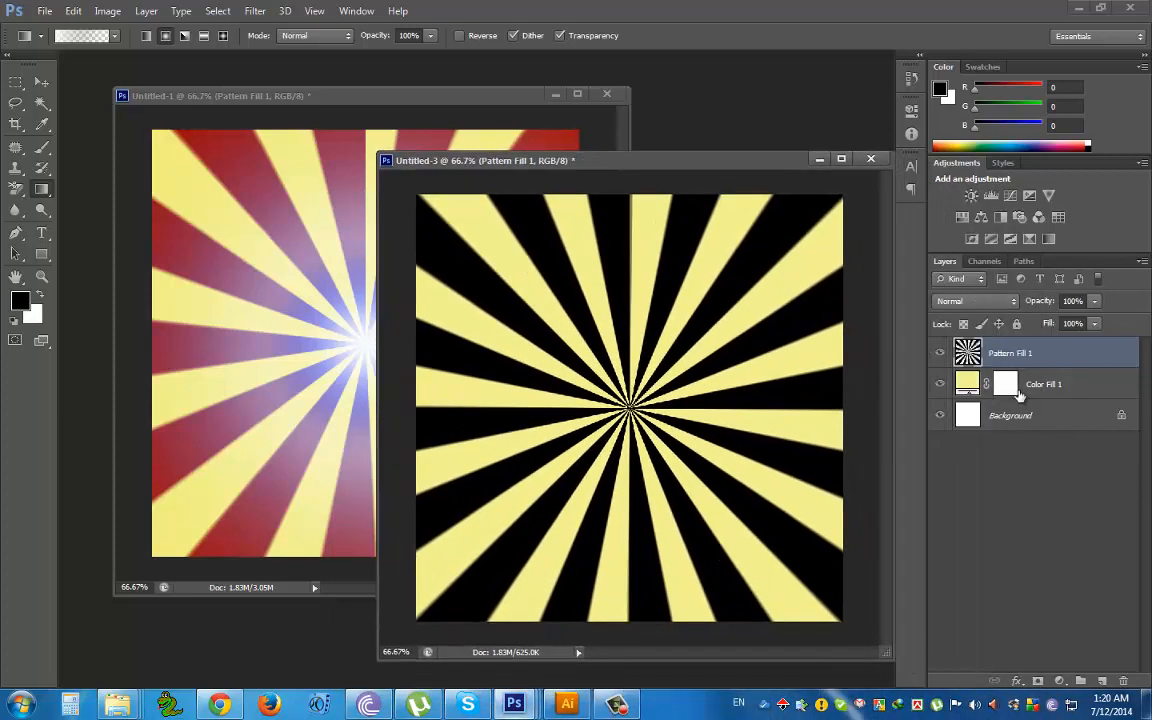
{"action": "left_click", "coordinate": [1016, 682]}
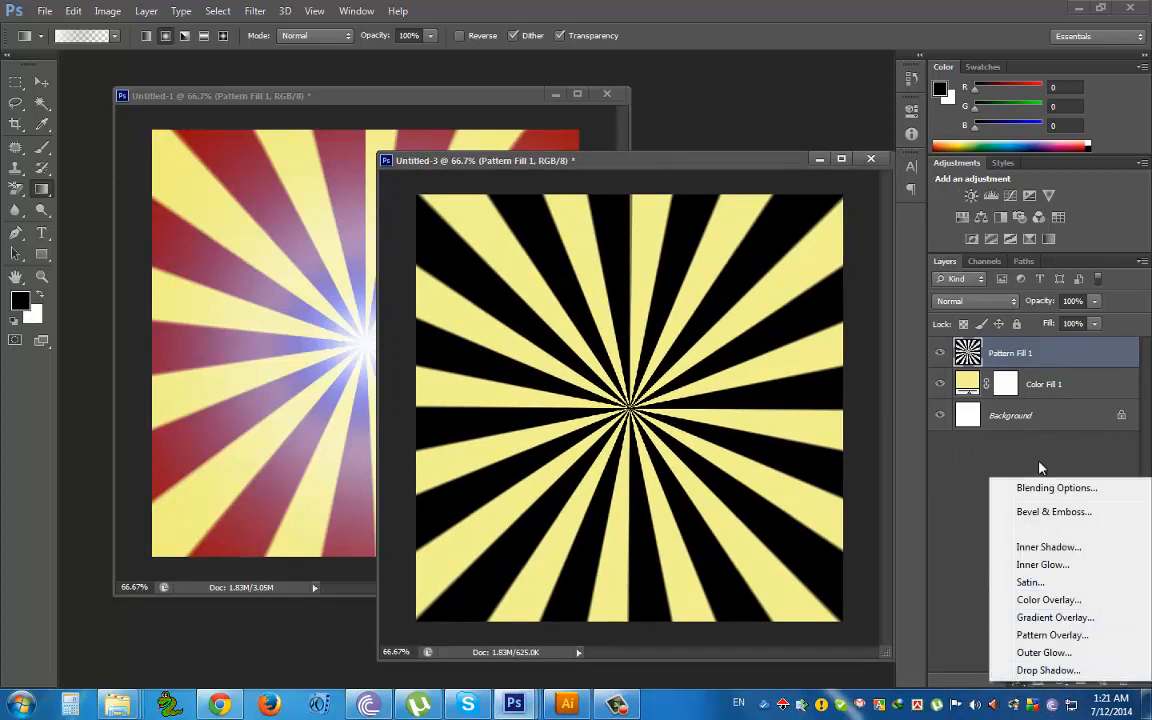
{"action": "left_click", "coordinate": [1062, 622]}
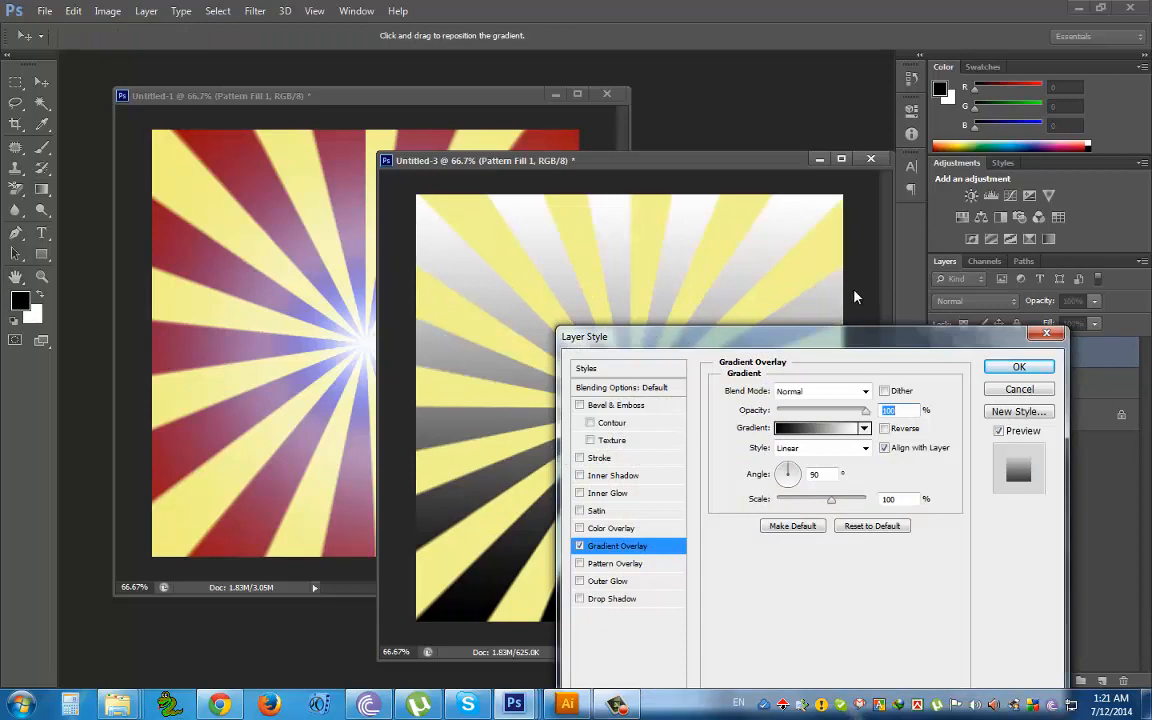
{"action": "left_click_drag", "start_coordinate": [676, 334], "coordinate": [829, 222]}
{"action": "left_click_drag", "start_coordinate": [665, 167], "coordinate": [481, 136]}
{"action": "left_click_drag", "start_coordinate": [887, 234], "coordinate": [863, 234]}
{"action": "left_click_drag", "start_coordinate": [790, 233], "coordinate": [645, 238]}
{"action": "left_click_drag", "start_coordinate": [470, 138], "coordinate": [505, 160]}
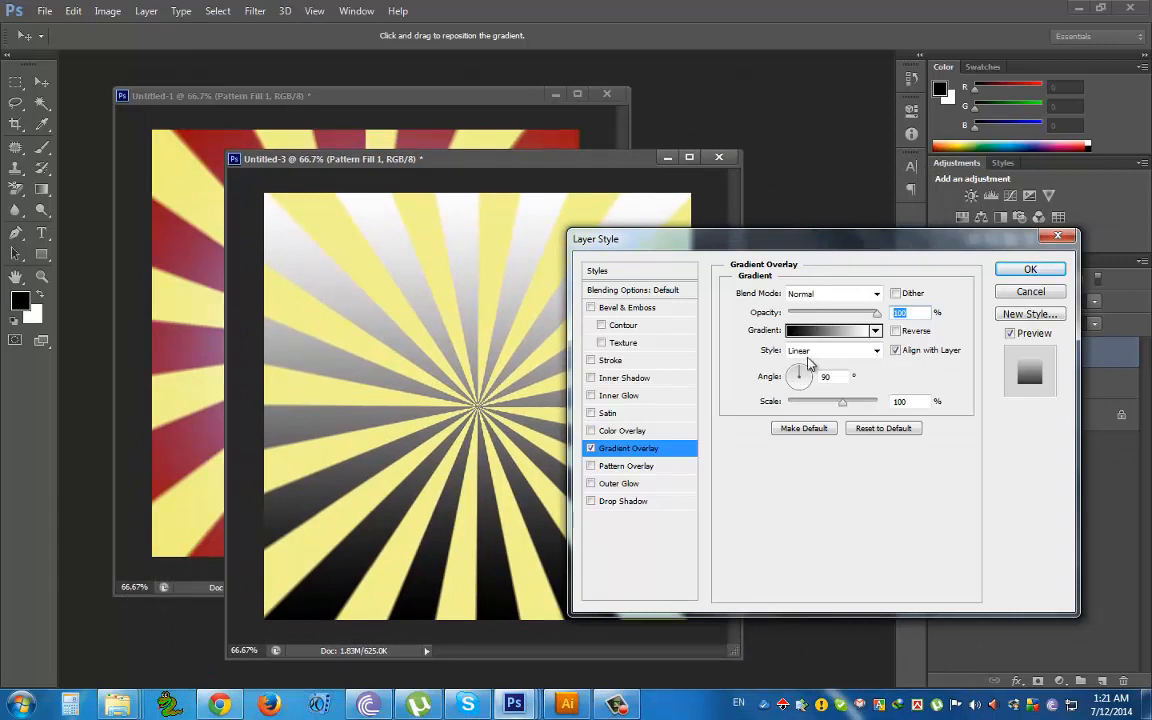
Set the gradient overlay's style to Radial and compare the rays with the reference sunburst in Untitled-1
{"action": "left_click", "coordinate": [845, 350]}
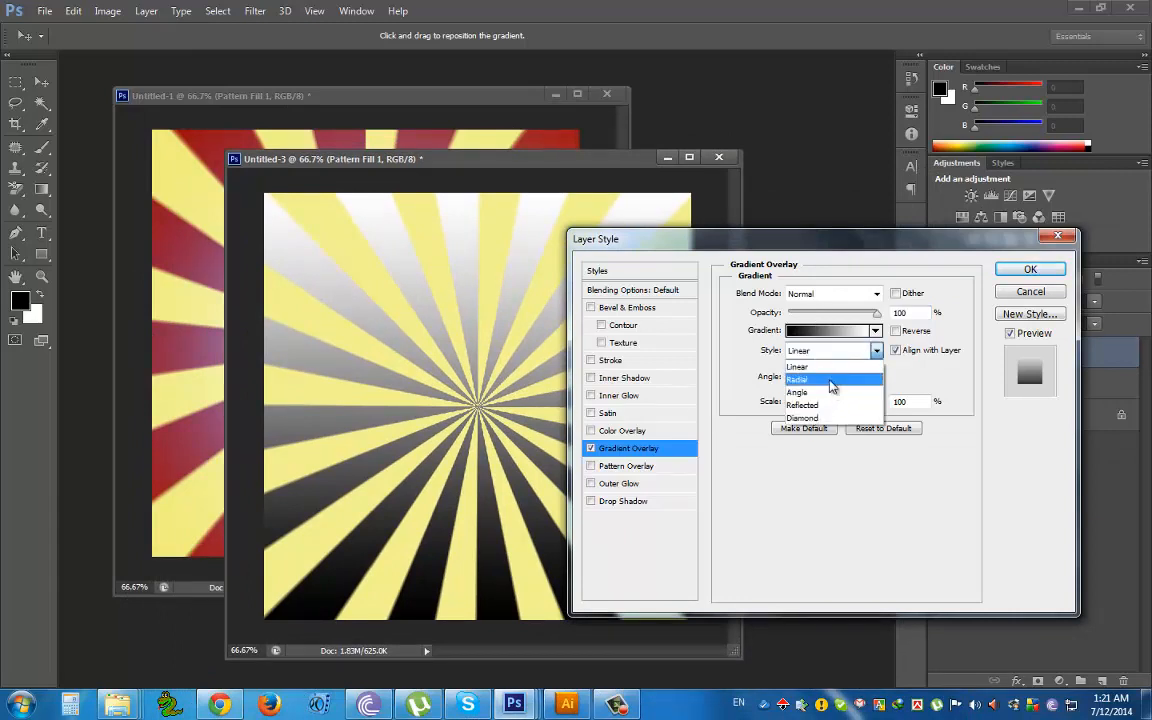
{"action": "left_click", "coordinate": [805, 379]}
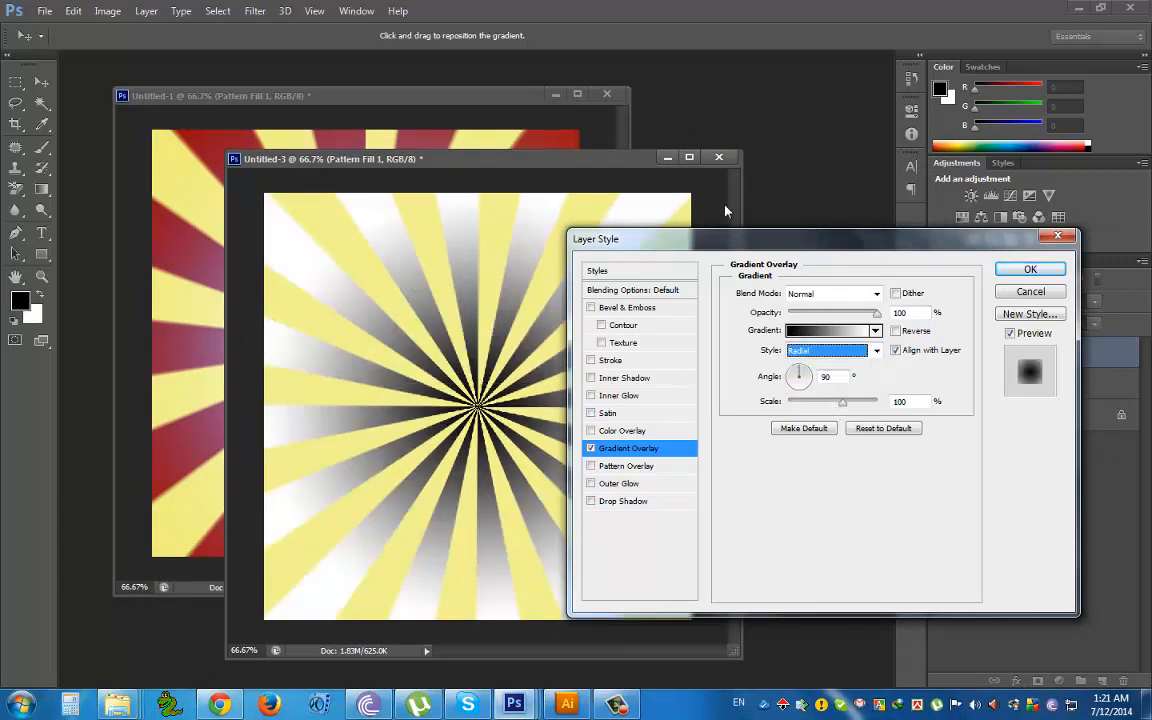
{"action": "left_click_drag", "start_coordinate": [742, 245], "coordinate": [828, 240]}
{"action": "left_click_drag", "start_coordinate": [548, 160], "coordinate": [582, 261]}
{"action": "left_click_drag", "start_coordinate": [578, 520], "coordinate": [590, 541]}
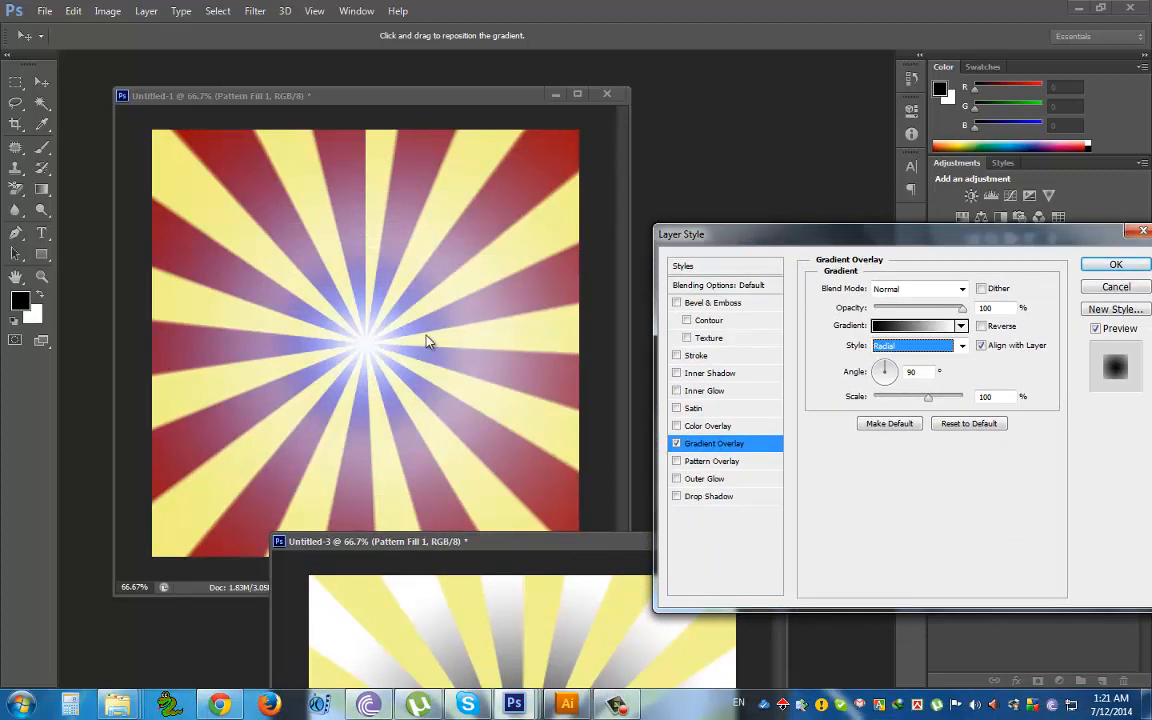
{"action": "left_click_drag", "start_coordinate": [525, 537], "coordinate": [442, 157]}
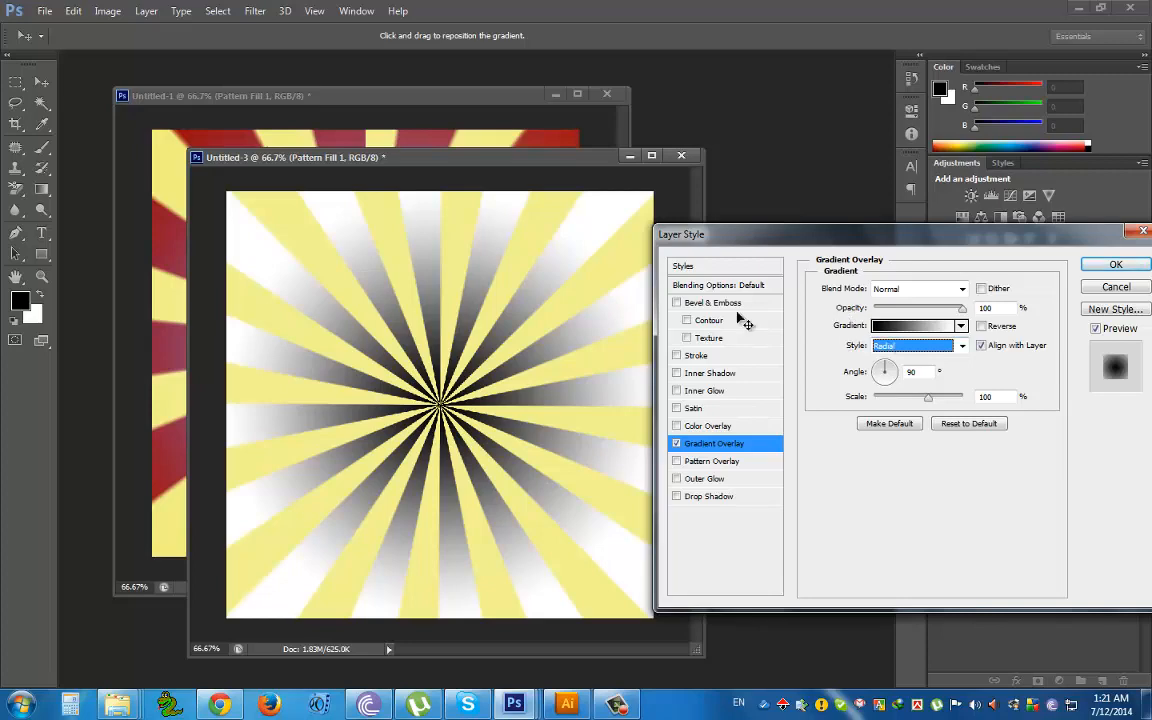
{"action": "left_click_drag", "start_coordinate": [895, 233], "coordinate": [852, 246]}
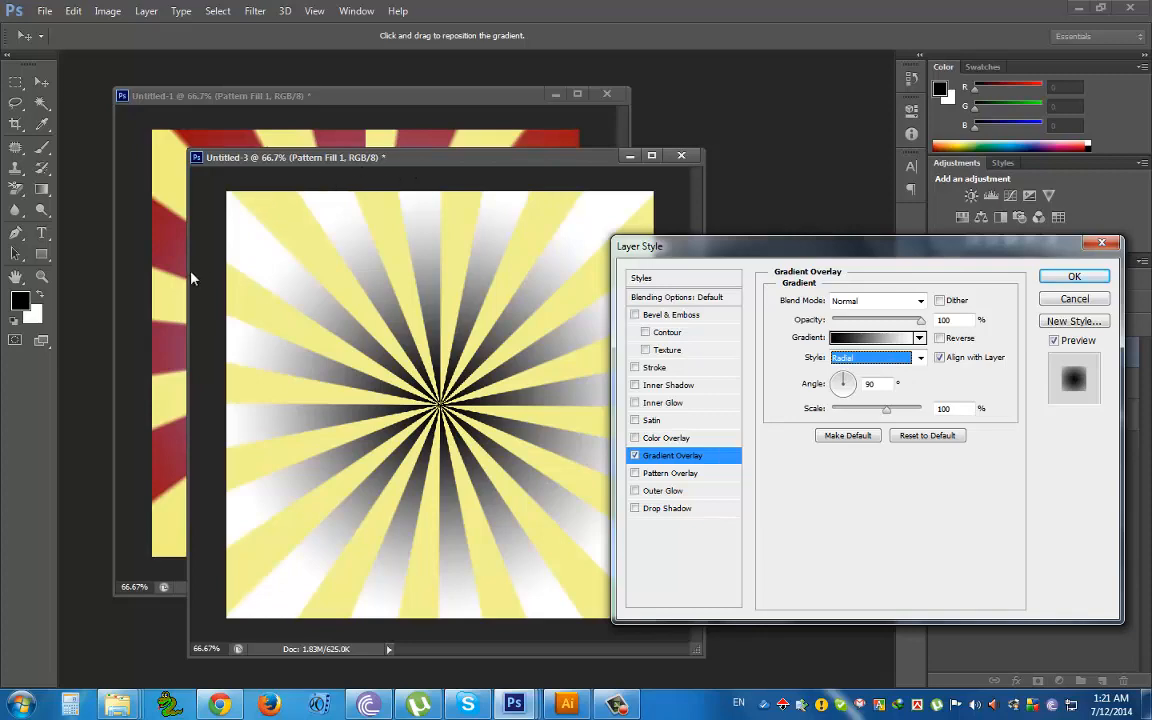
Recolour the starting stop of the overlay's gradient to dark red, 840000
{"action": "left_click", "coordinate": [845, 339]}
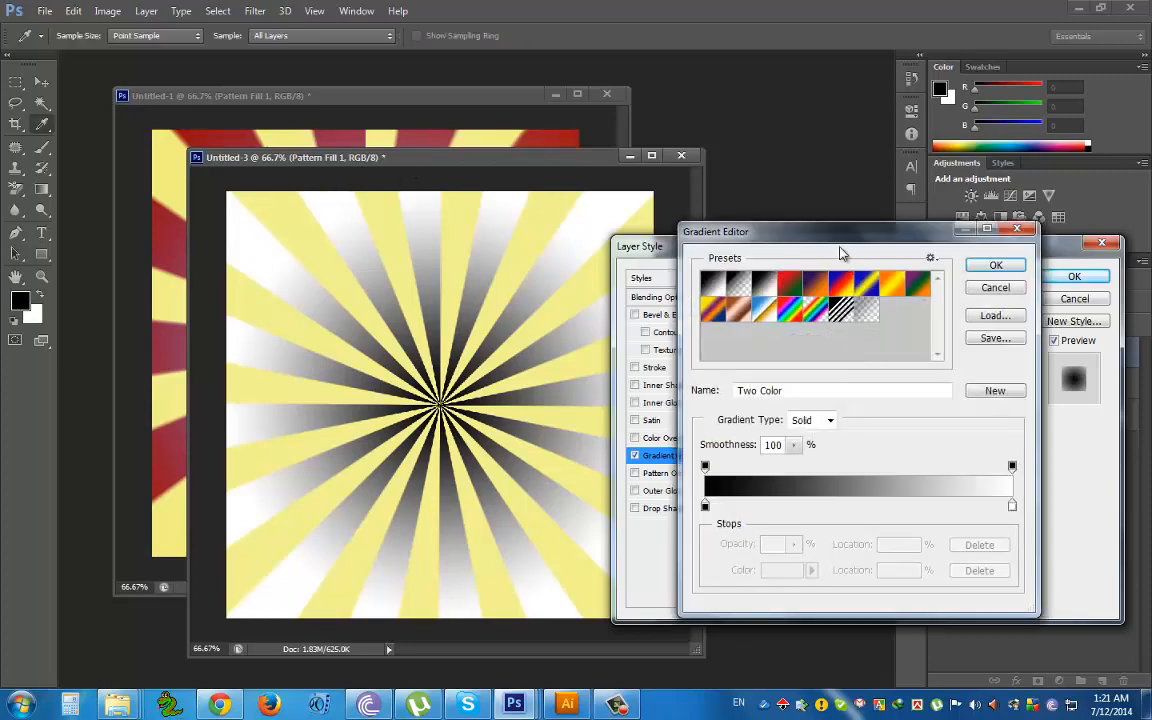
{"action": "left_click_drag", "start_coordinate": [820, 232], "coordinate": [559, 171]}
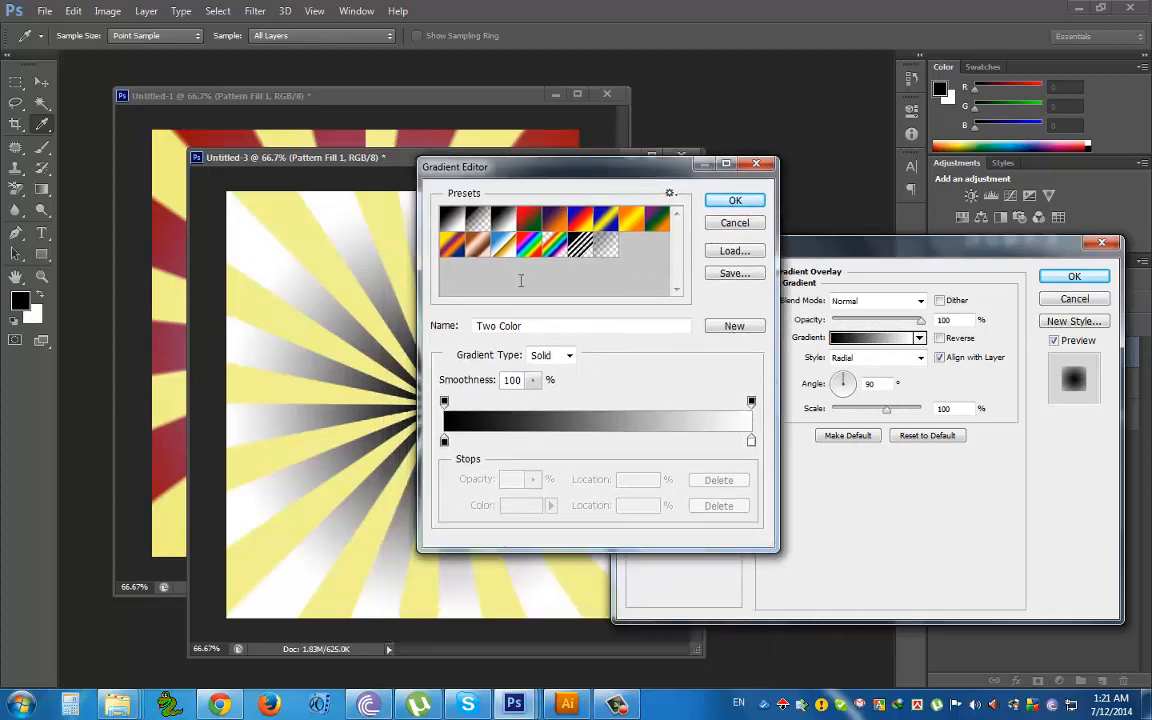
{"action": "left_click", "coordinate": [444, 443]}
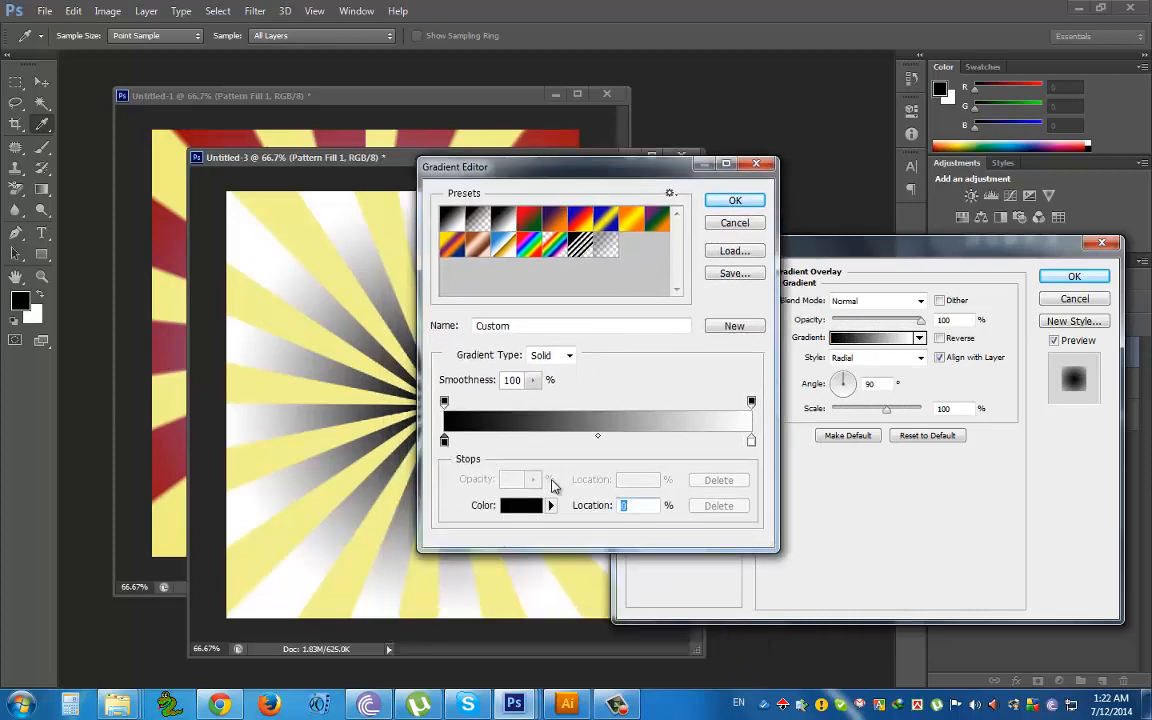
{"action": "left_click", "coordinate": [524, 507]}
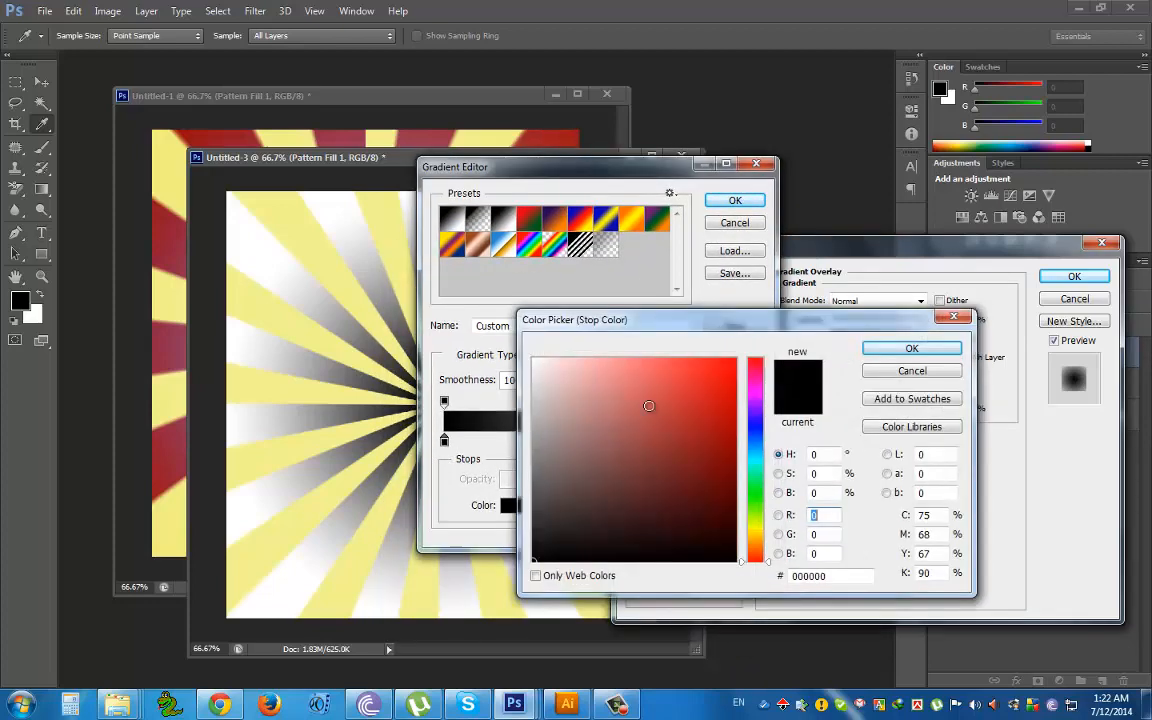
{"action": "left_click_drag", "start_coordinate": [729, 427], "coordinate": [735, 456]}
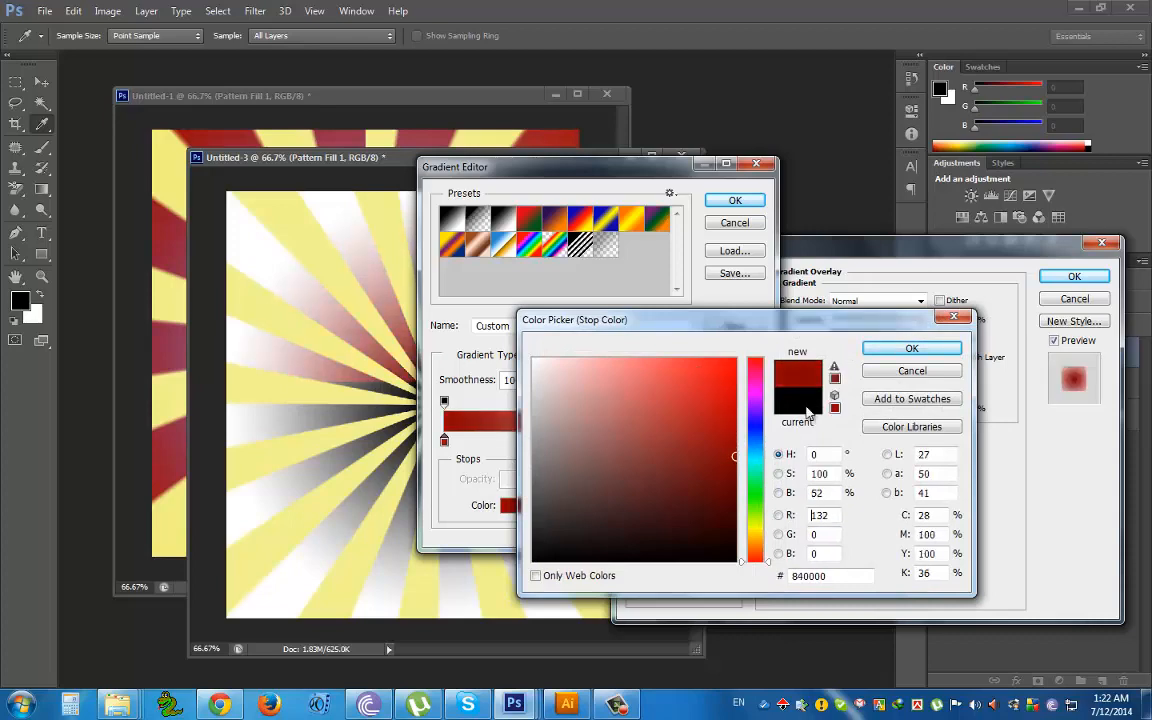
{"action": "left_click", "coordinate": [909, 350]}
Recolour the end stop of the overlay's gradient to blue, 1709d1, keeping the rays in view
{"action": "left_click_drag", "start_coordinate": [528, 175], "coordinate": [699, 218]}
{"action": "left_click", "coordinate": [922, 483]}
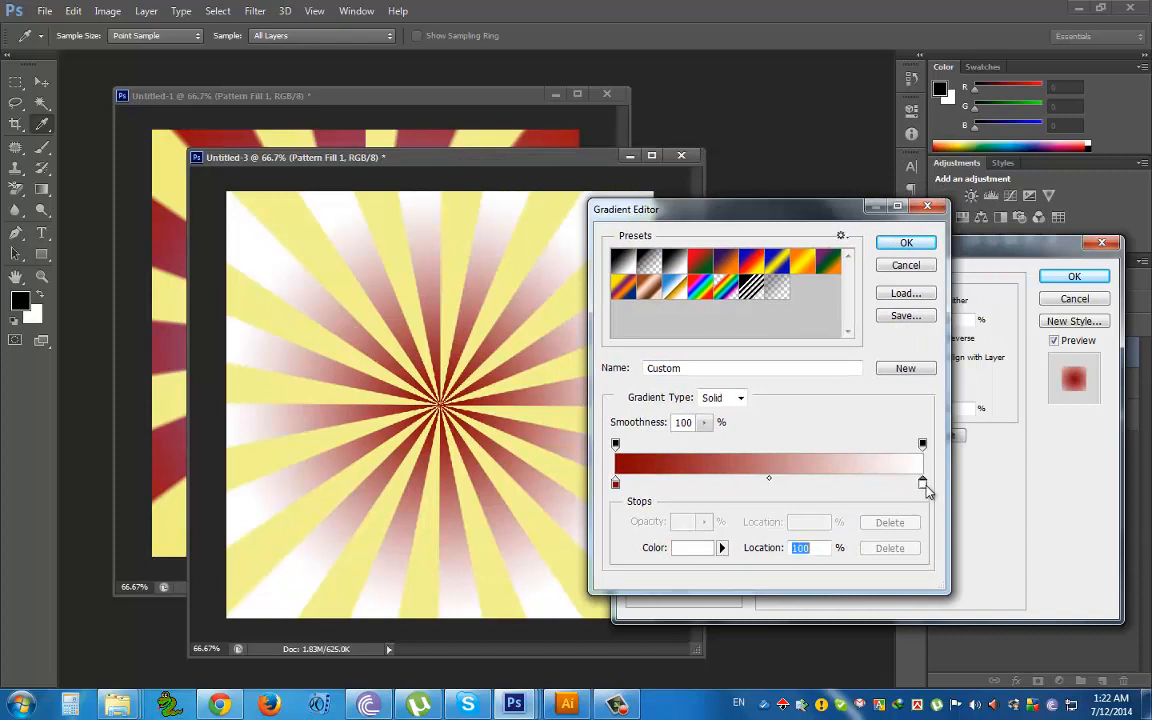
{"action": "left_click", "coordinate": [699, 548]}
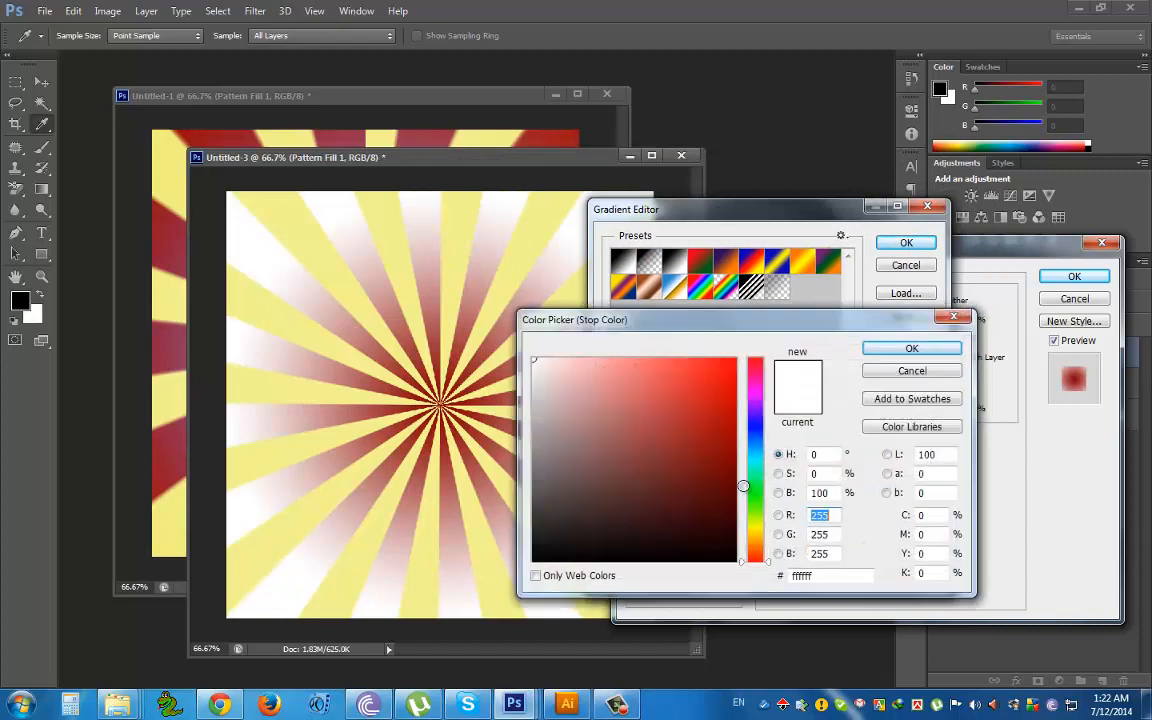
{"action": "left_click", "coordinate": [758, 424]}
{"action": "left_click", "coordinate": [727, 395]}
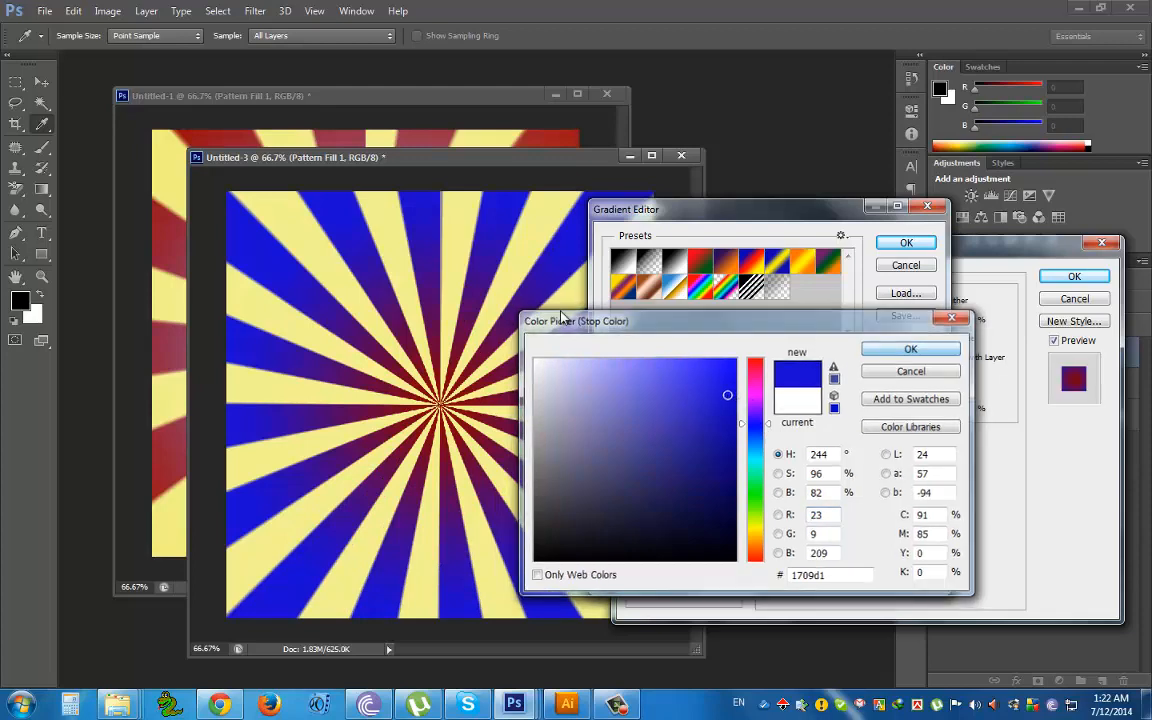
{"action": "left_click", "coordinate": [911, 348]}
Swap the gradient's colour stops so blue sits at 0% and dark red at 100%
{"action": "left_click_drag", "start_coordinate": [800, 210], "coordinate": [829, 215]}
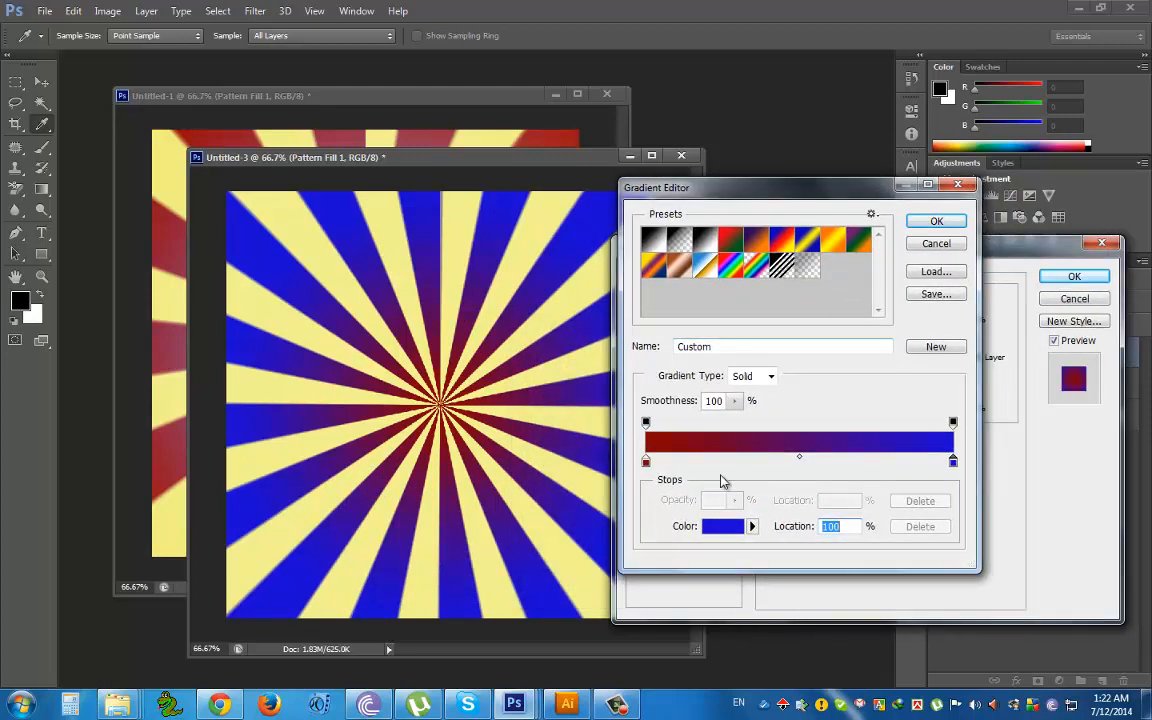
{"action": "left_click_drag", "start_coordinate": [646, 462], "coordinate": [692, 461]}
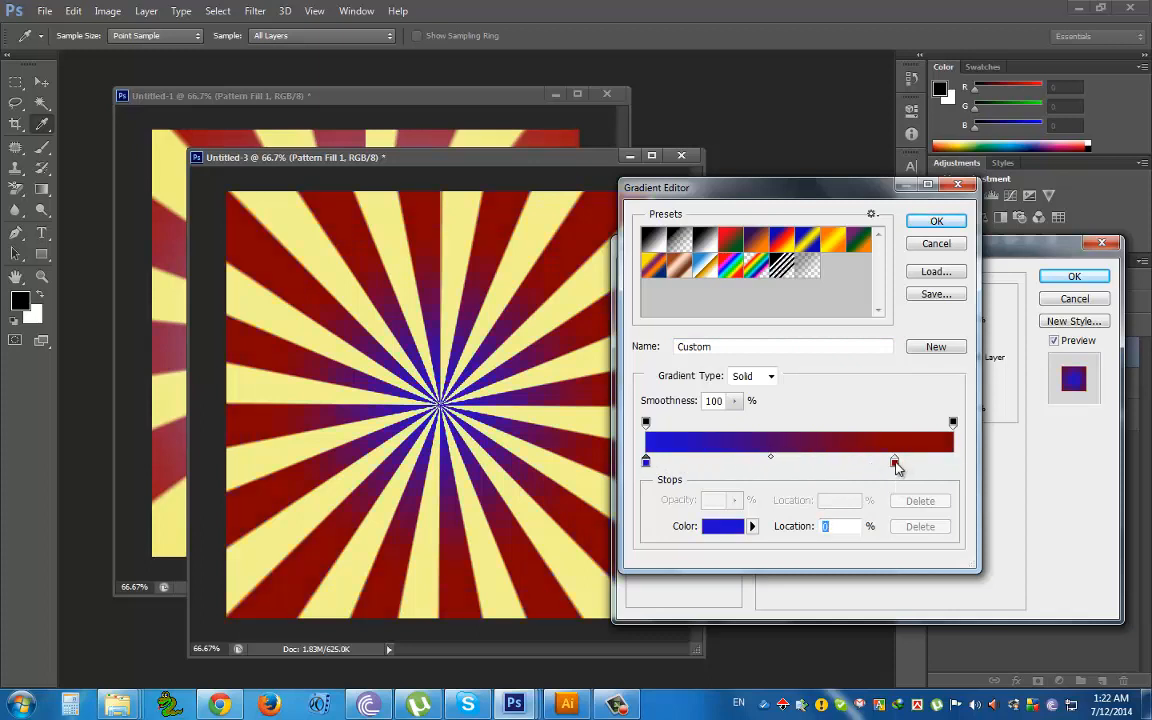
{"action": "left_click_drag", "start_coordinate": [985, 471], "coordinate": [990, 471]}
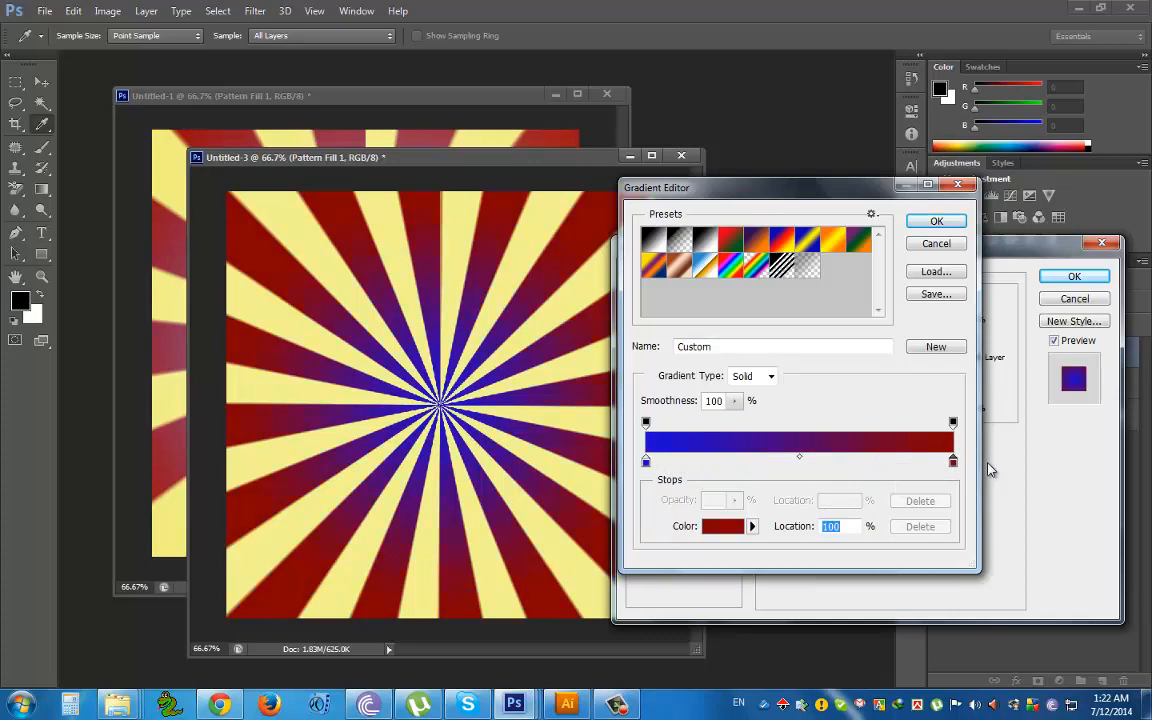
Shift the gradient's midpoint slightly towards the red, move the blue stop to 12%, and apply the Gradient Overlay
{"action": "left_click_drag", "start_coordinate": [808, 456], "coordinate": [813, 457]}
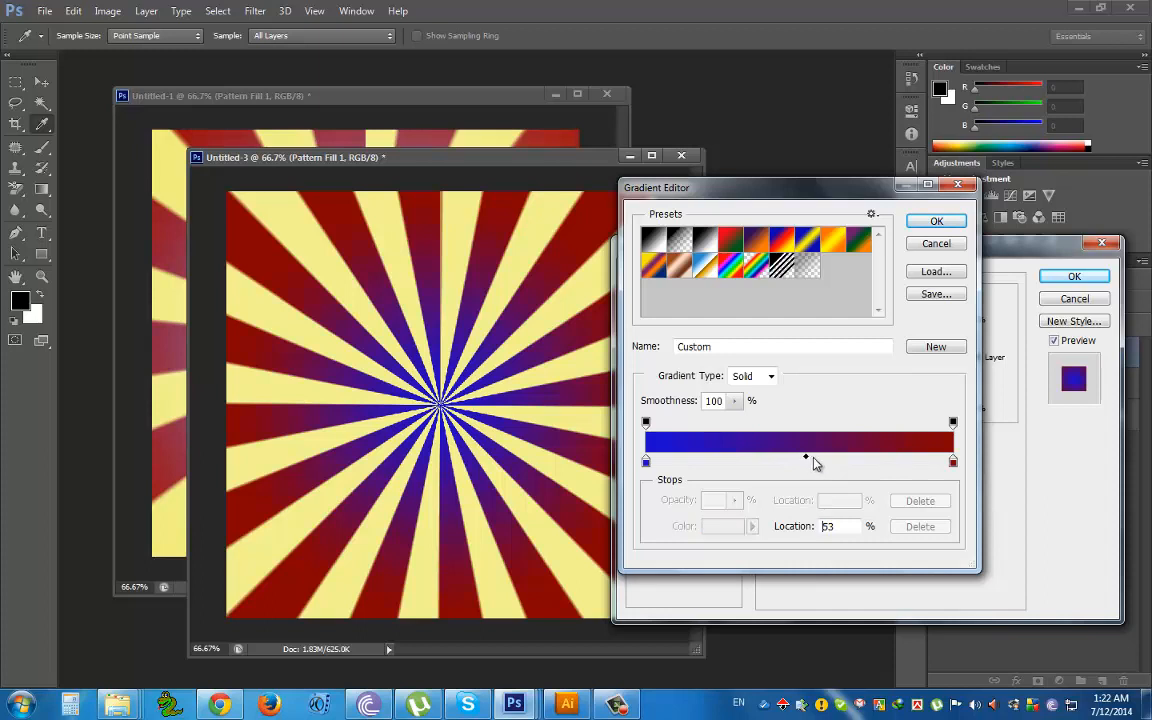
{"action": "left_click", "coordinate": [817, 462]}
{"action": "left_click_drag", "start_coordinate": [646, 462], "coordinate": [686, 466]}
{"action": "left_click", "coordinate": [683, 467]}
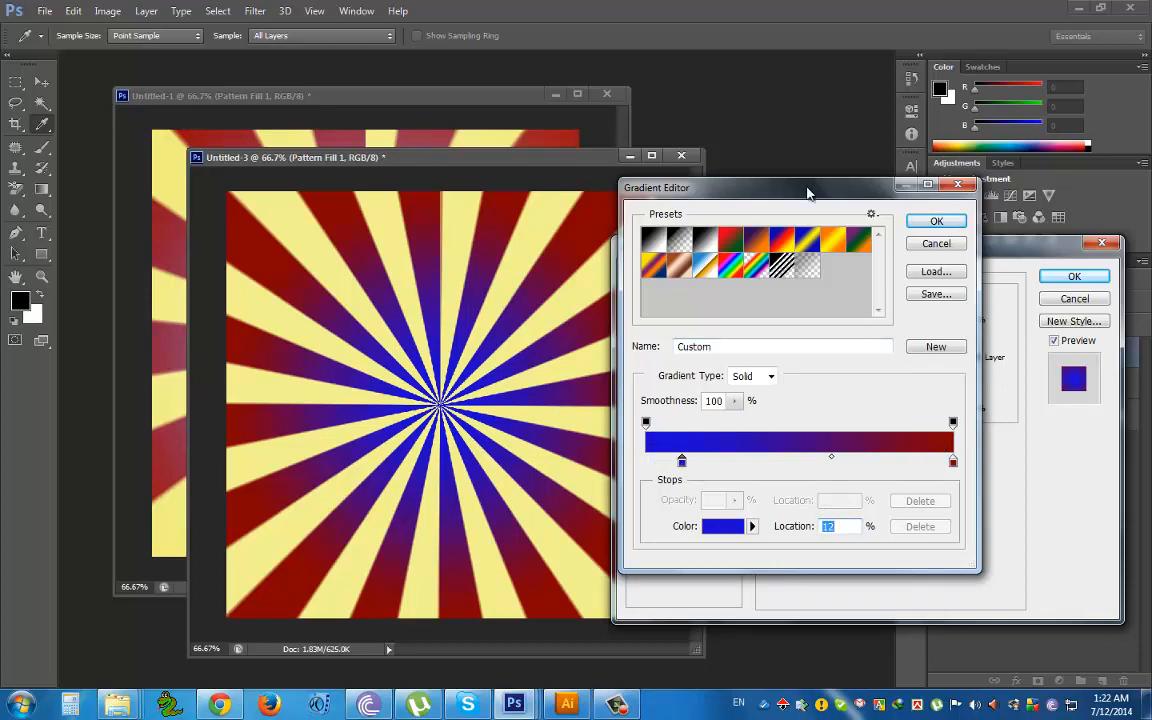
{"action": "left_click_drag", "start_coordinate": [808, 193], "coordinate": [714, 235]}
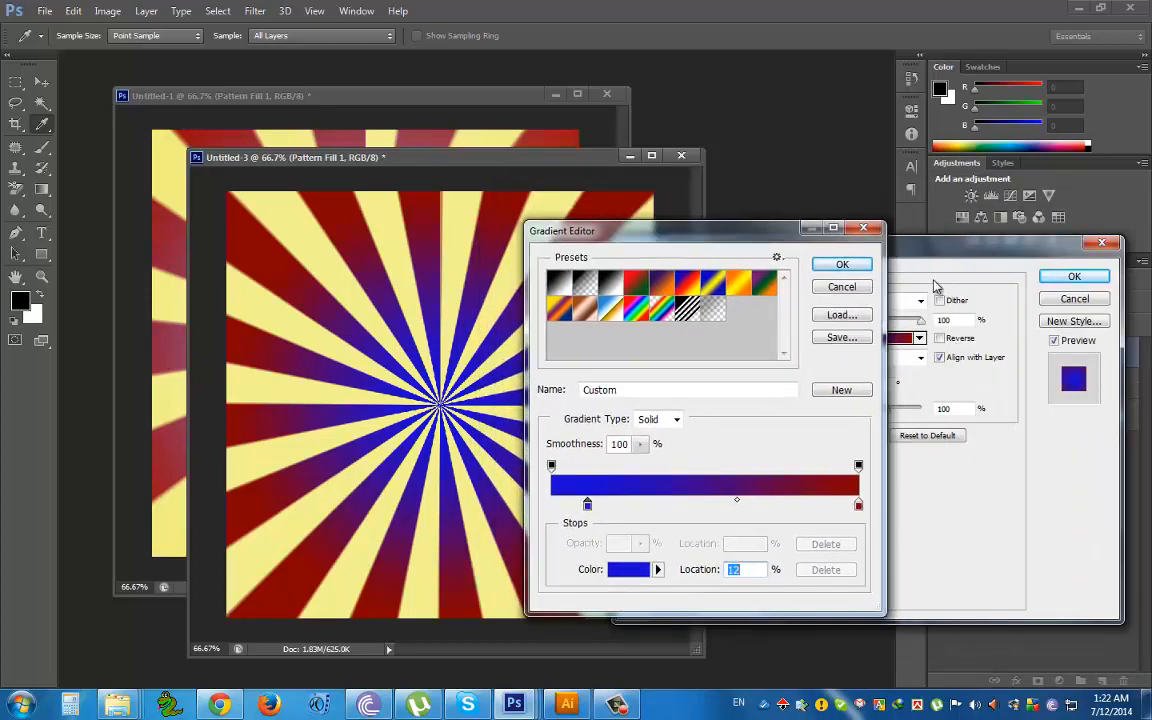
{"action": "left_click", "coordinate": [838, 266]}
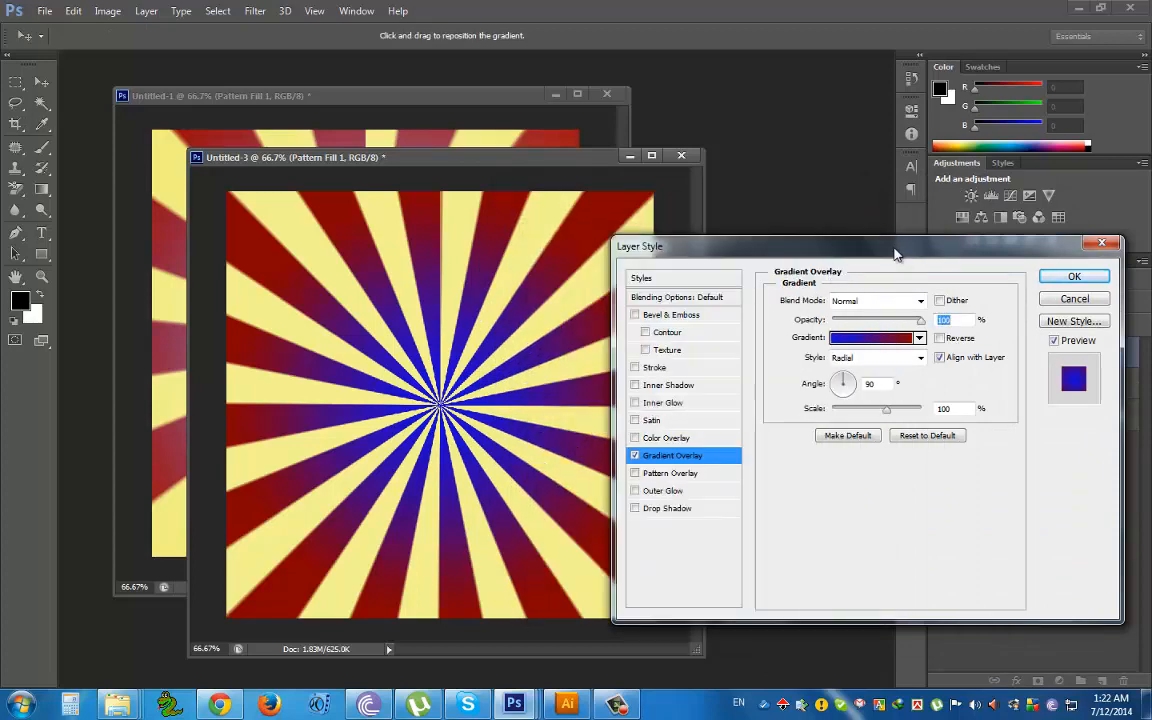
{"action": "left_click_drag", "start_coordinate": [896, 254], "coordinate": [812, 310]}
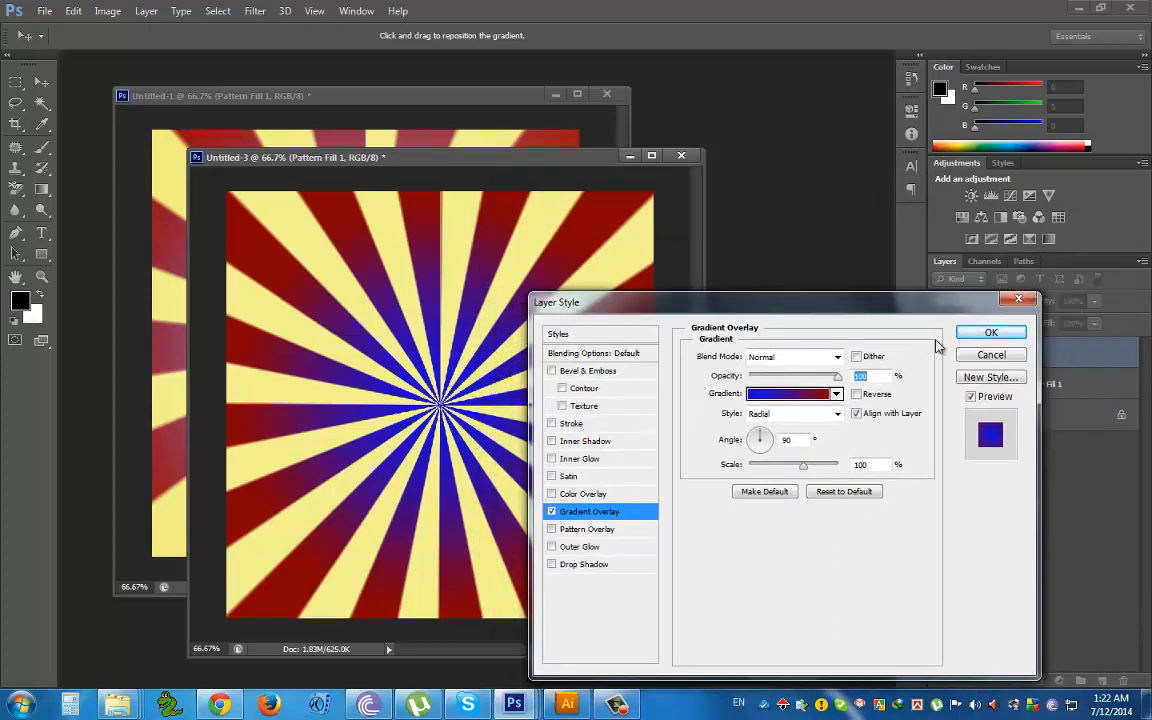
{"action": "left_click", "coordinate": [987, 335]}
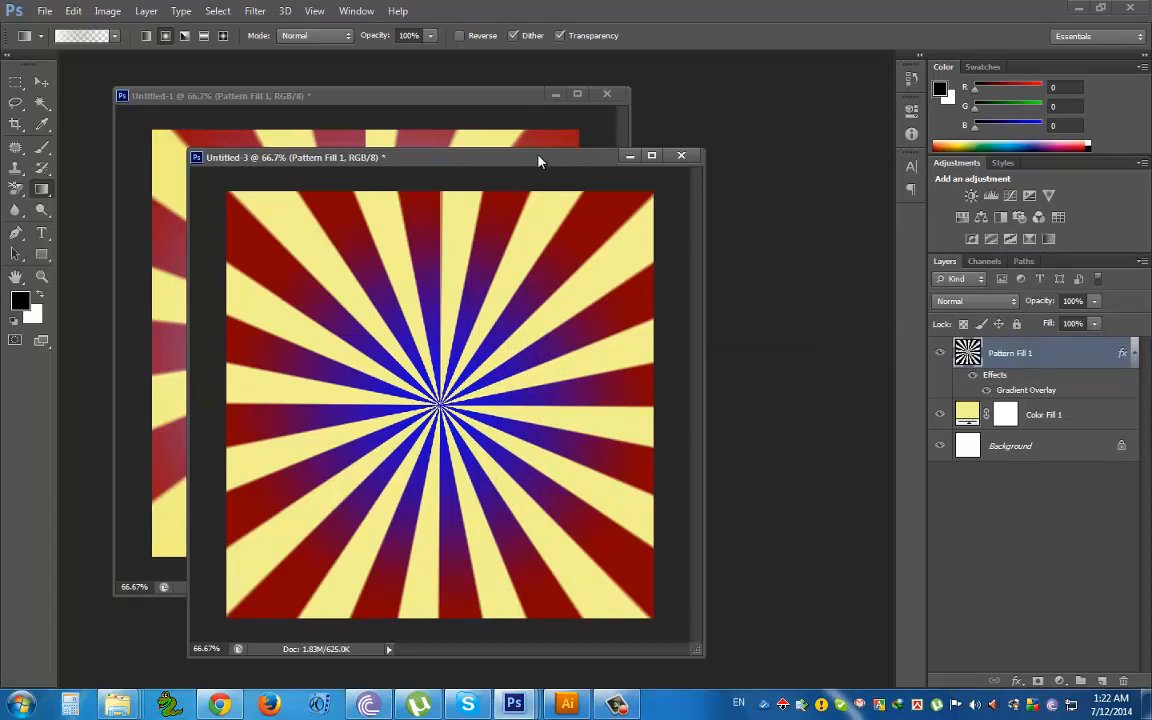
Compare the rays with the reference sunburst in Untitled-1 and add a new empty layer above Pattern Fill 1
{"action": "left_click_drag", "start_coordinate": [538, 160], "coordinate": [808, 195]}
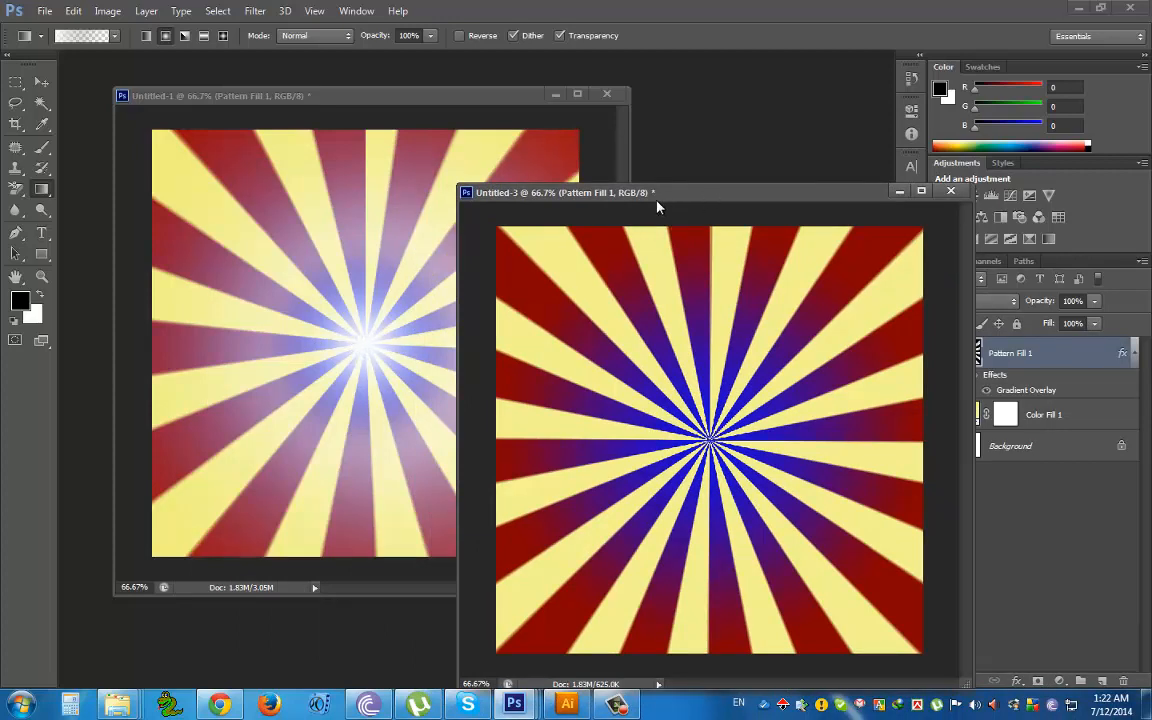
{"action": "left_click_drag", "start_coordinate": [657, 203], "coordinate": [618, 176]}
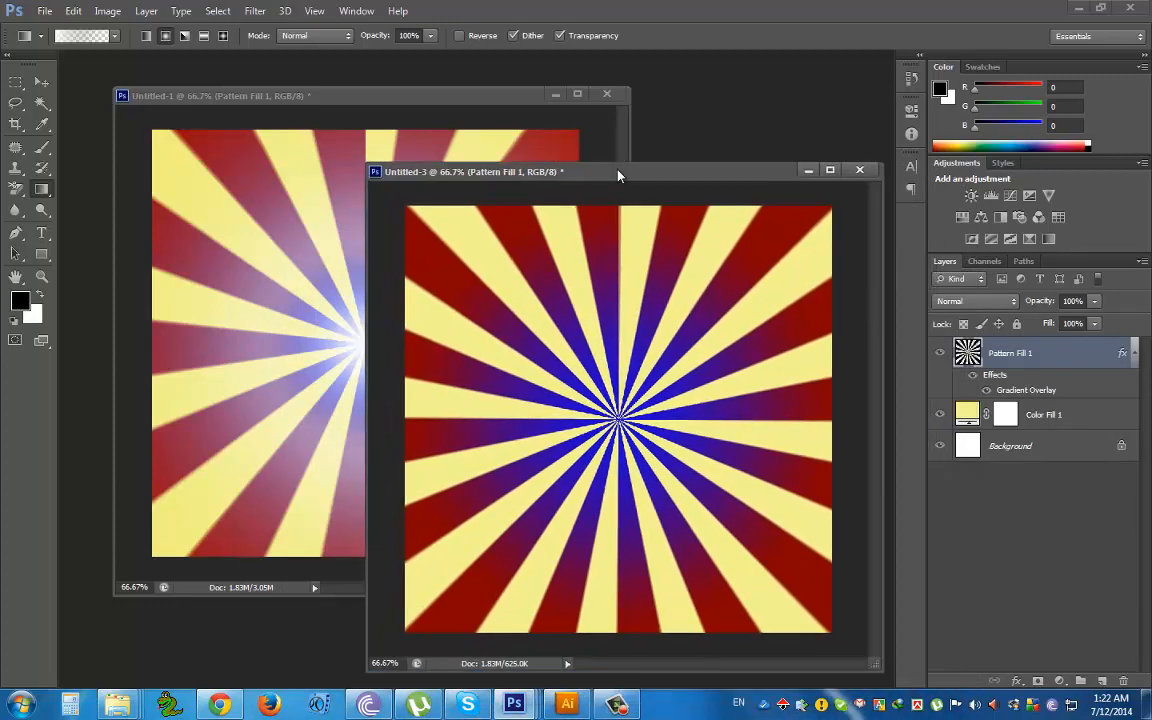
{"action": "left_click_drag", "start_coordinate": [688, 181], "coordinate": [664, 172]}
{"action": "left_click", "coordinate": [1099, 680]}
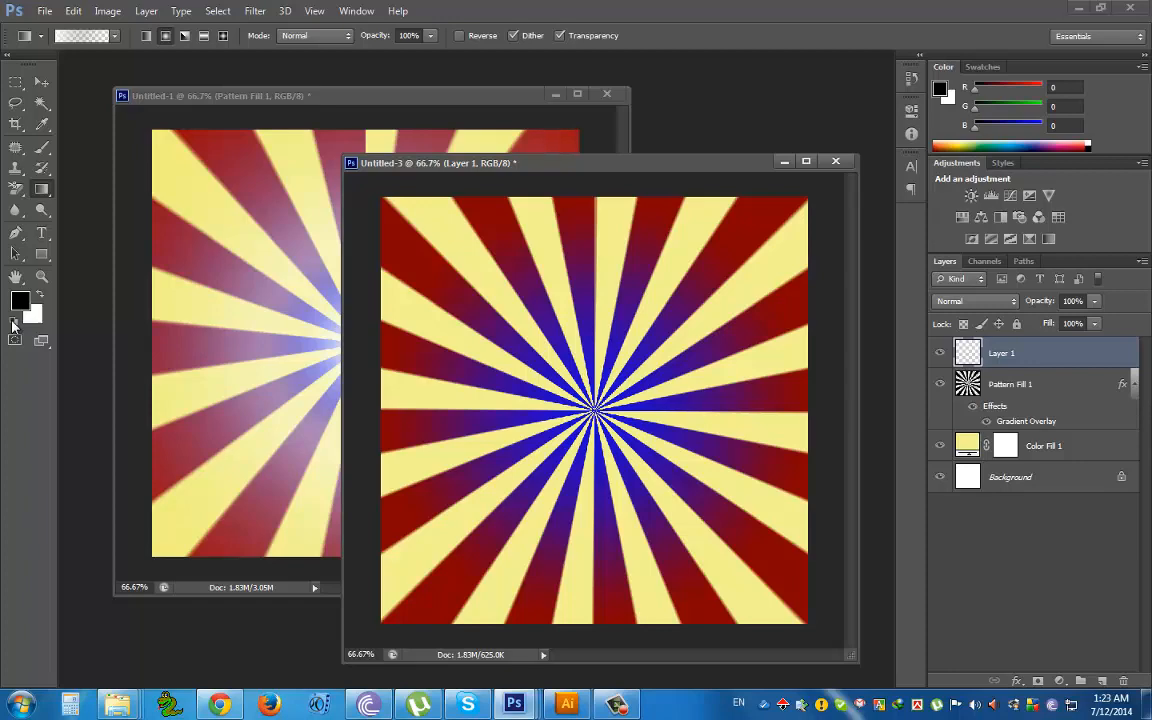
Load the semi-transparent fading preset for the Gradient tool and recolour its starting stop to white, ffffff
{"action": "left_click", "coordinate": [83, 36]}
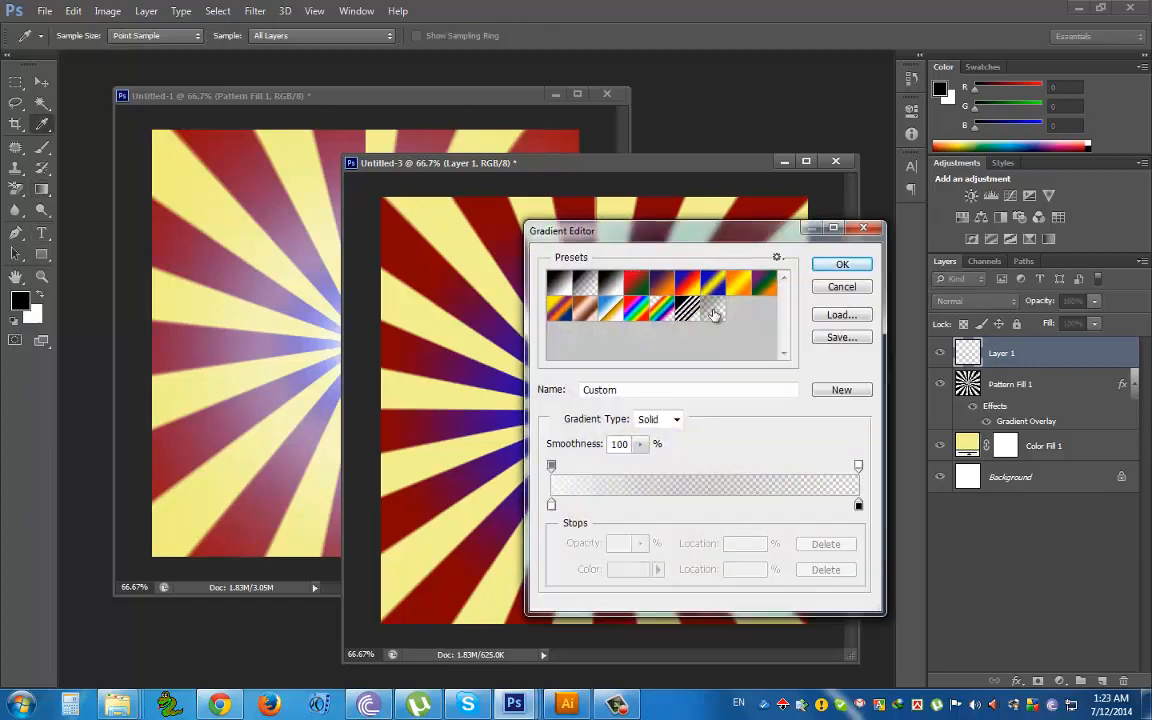
{"action": "left_click", "coordinate": [714, 315]}
{"action": "left_click", "coordinate": [551, 505]}
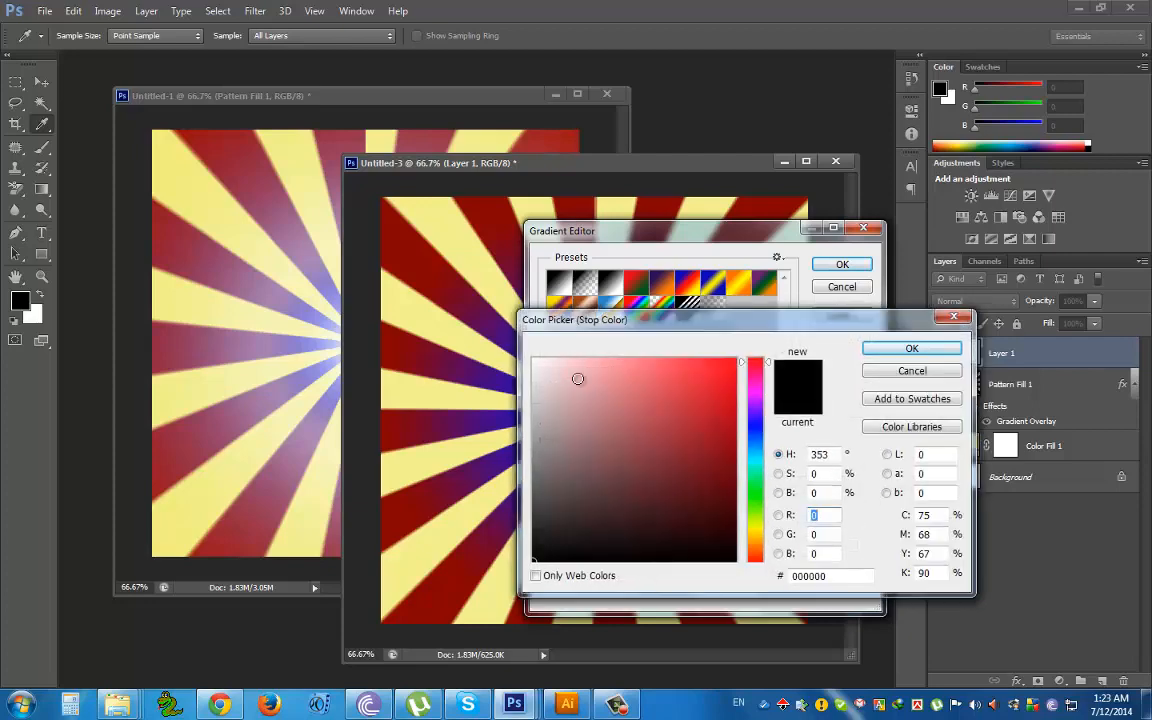
{"action": "left_click_drag", "start_coordinate": [578, 378], "coordinate": [442, 304]}
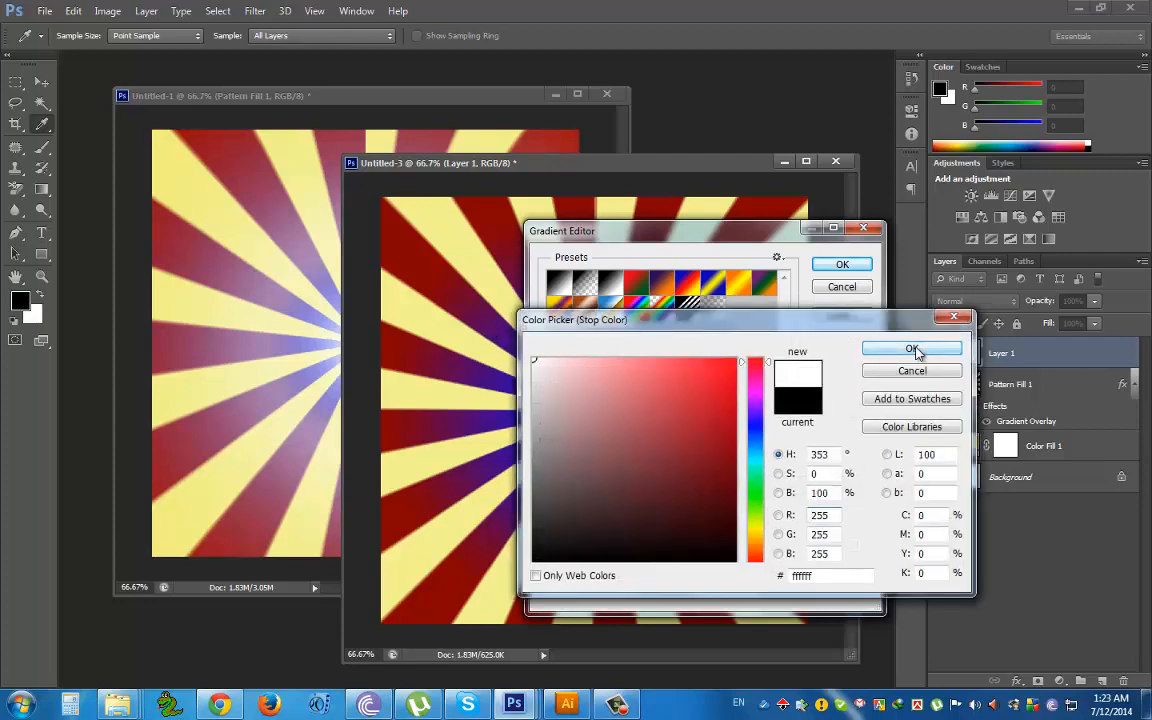
{"action": "left_click", "coordinate": [912, 348]}
{"action": "left_click_drag", "start_coordinate": [792, 231], "coordinate": [707, 238]}
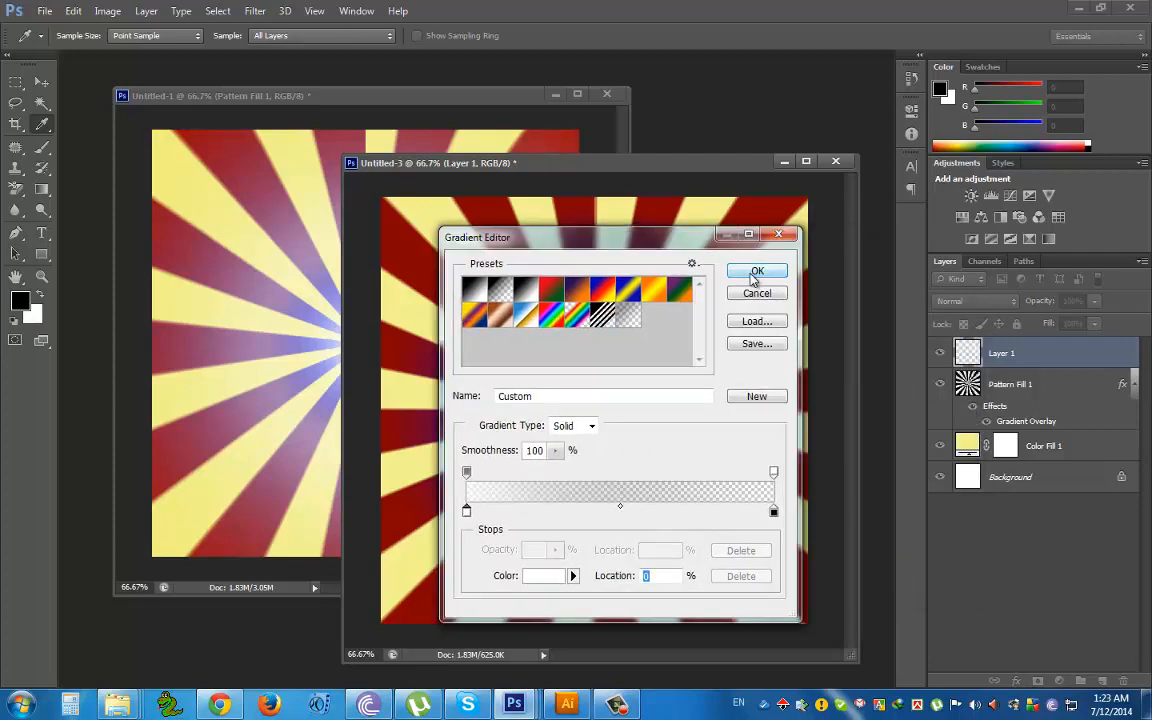
{"action": "left_click", "coordinate": [755, 272]}
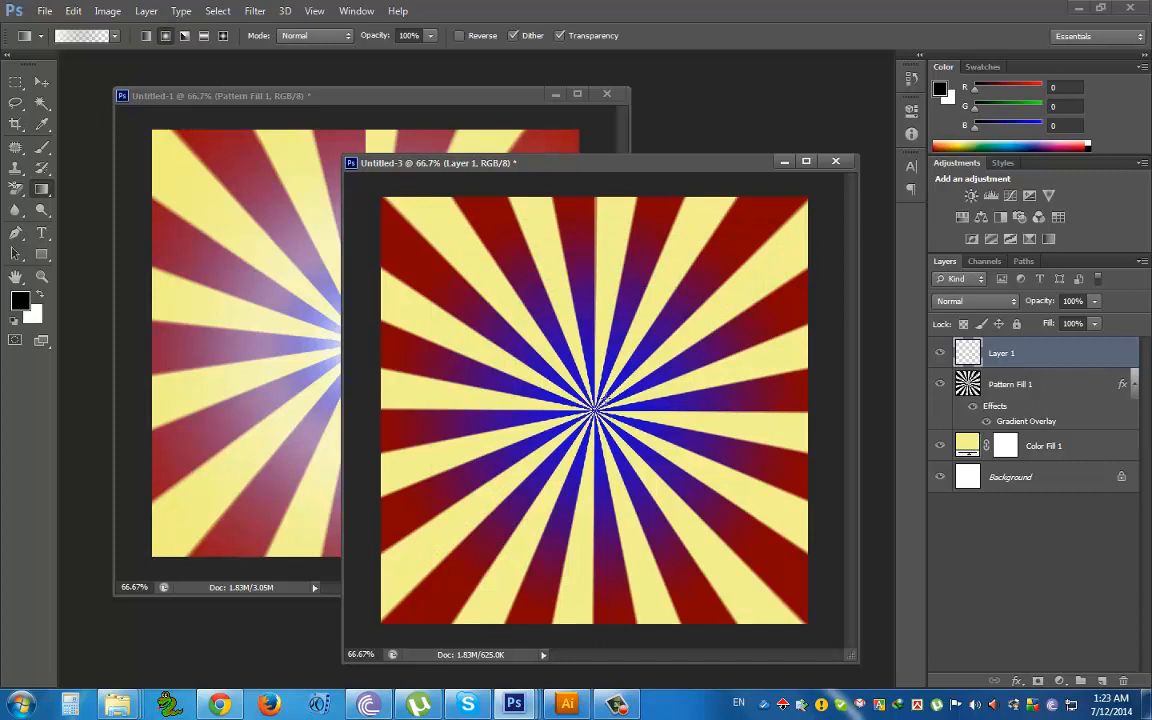
Build up a soft white glow on the new layer with repeated radial gradients drawn outward from the sunburst's centre
{"action": "left_click", "coordinate": [166, 37]}
{"action": "left_click_drag", "start_coordinate": [595, 410], "coordinate": [677, 408]}
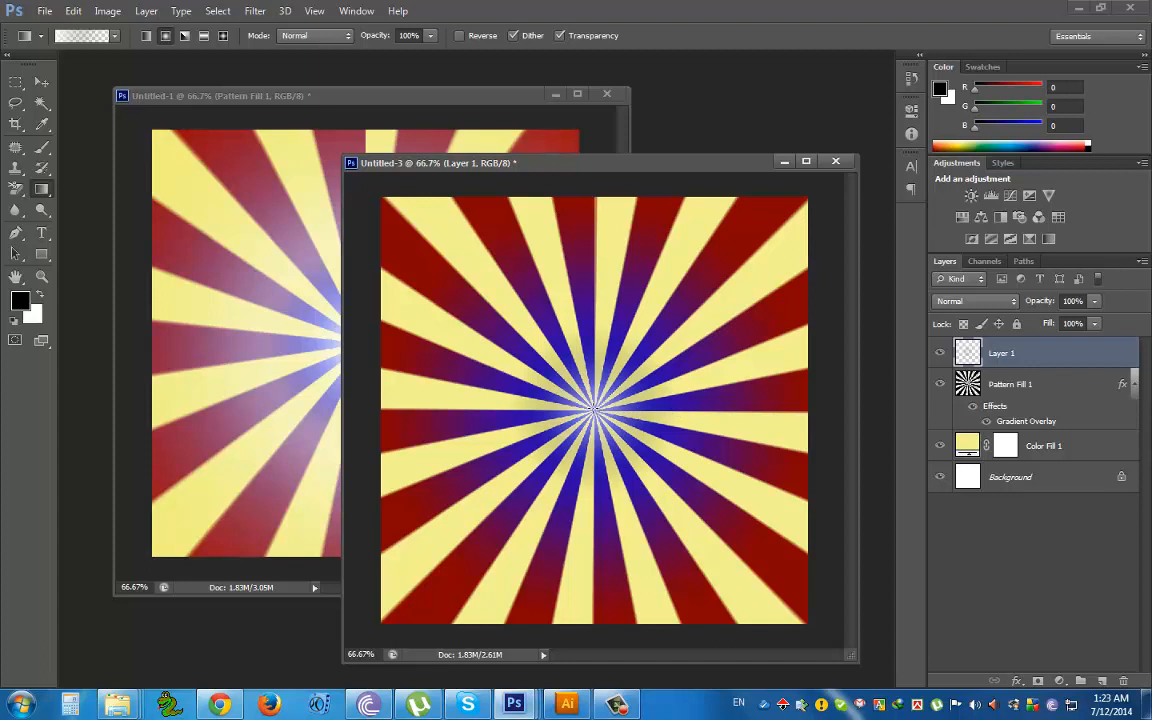
{"action": "left_click_drag", "start_coordinate": [594, 409], "coordinate": [717, 410]}
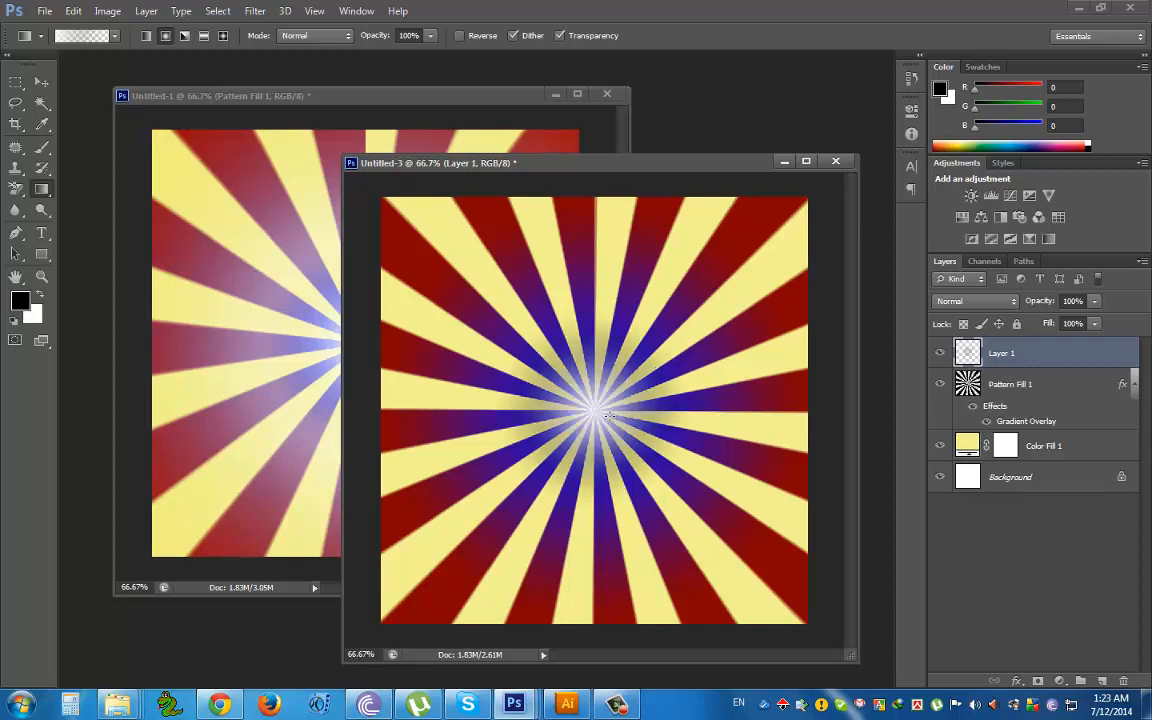
{"action": "left_click_drag", "start_coordinate": [600, 411], "coordinate": [725, 417]}
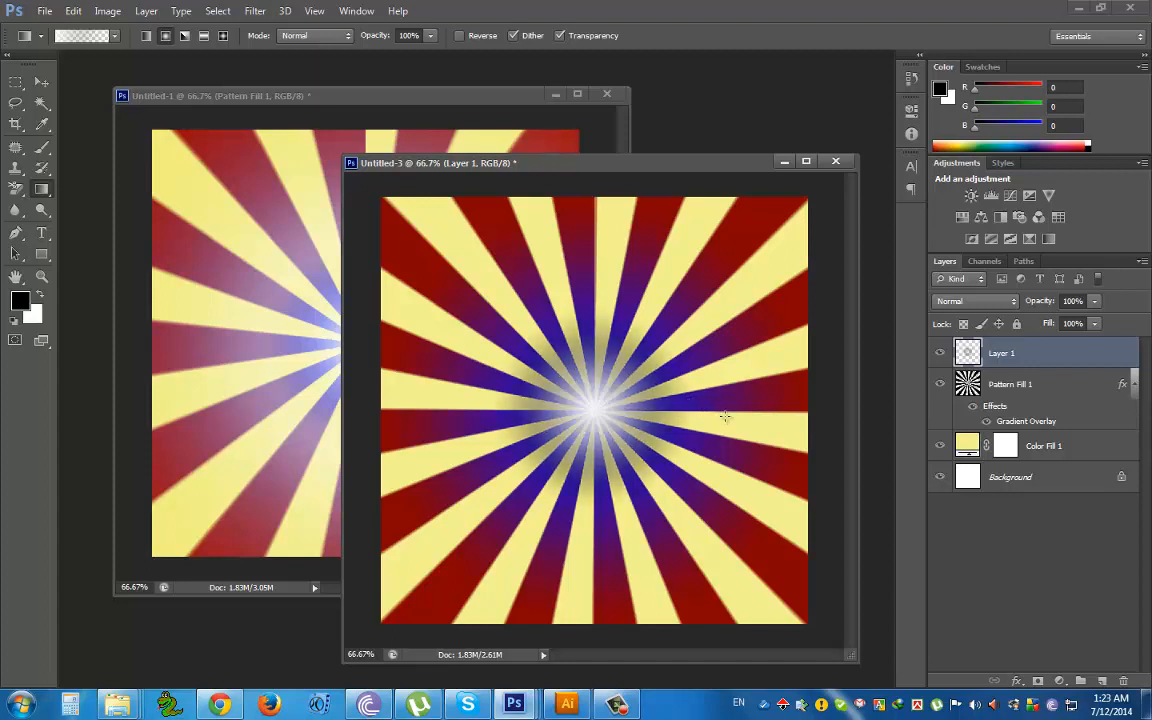
{"action": "left_click_drag", "start_coordinate": [599, 412], "coordinate": [738, 419]}
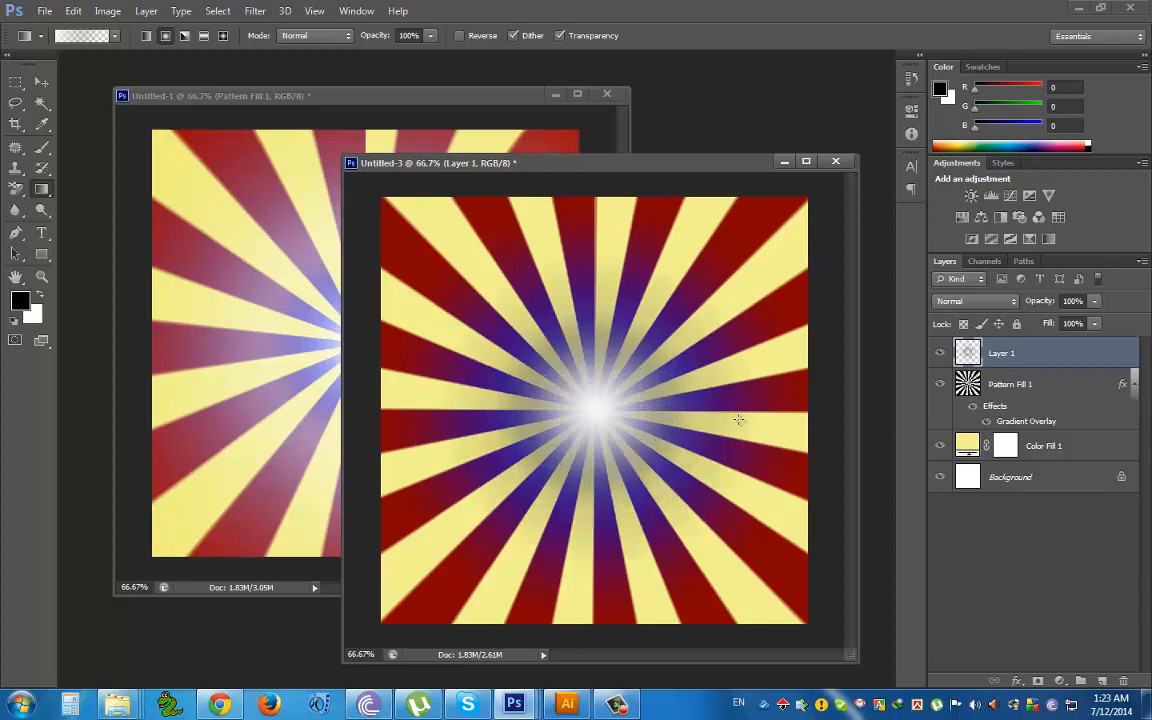
{"action": "left_click_drag", "start_coordinate": [591, 406], "coordinate": [756, 414]}
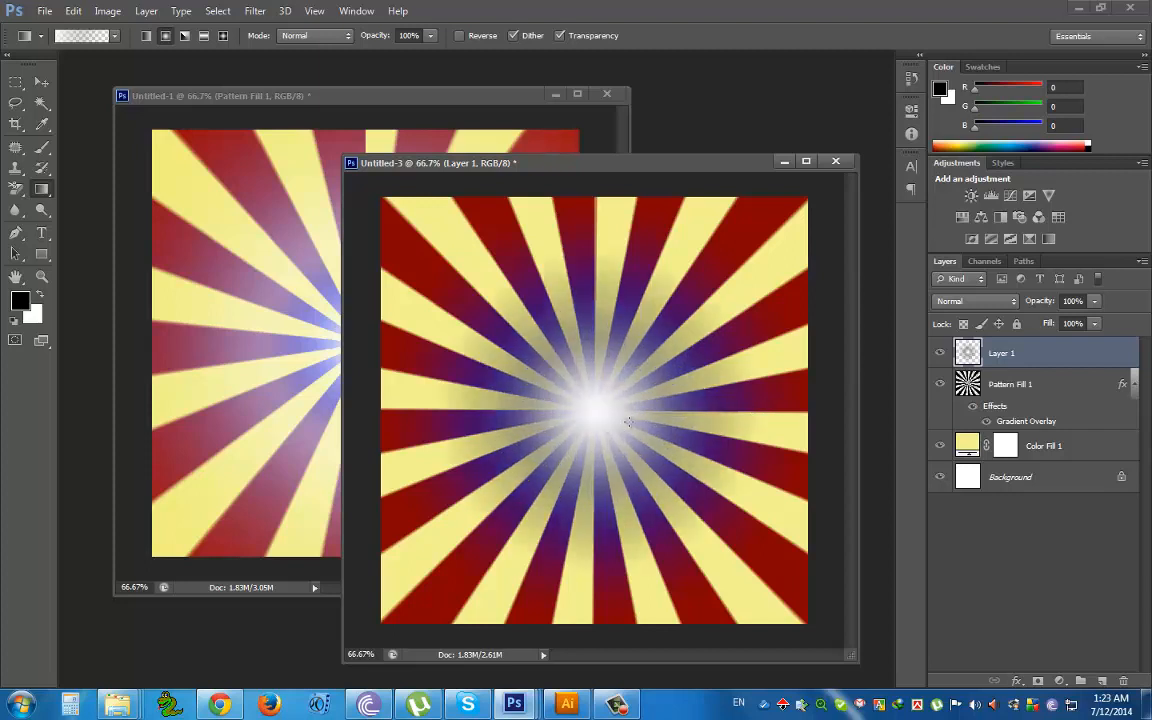
{"action": "left_click_drag", "start_coordinate": [591, 406], "coordinate": [761, 419]}
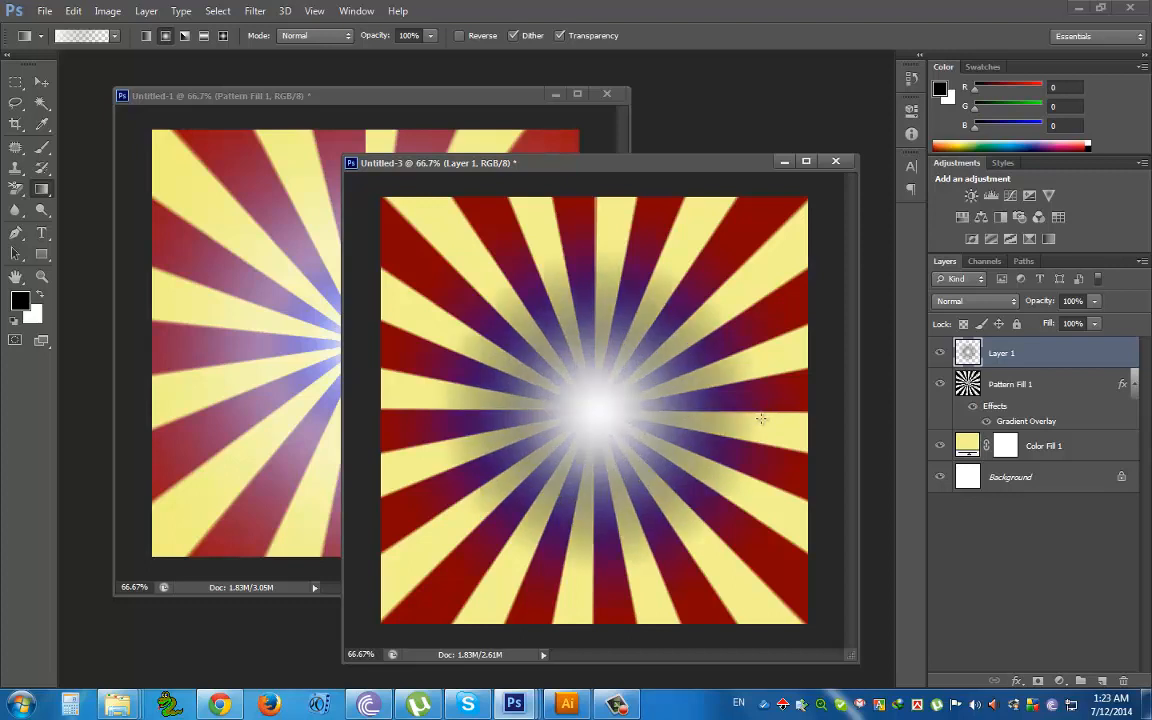
Compare the glow with the reference and widen it with two longer radial gradients reaching from the centre towards the canvas edge
{"action": "left_click_drag", "start_coordinate": [653, 172], "coordinate": [831, 201]}
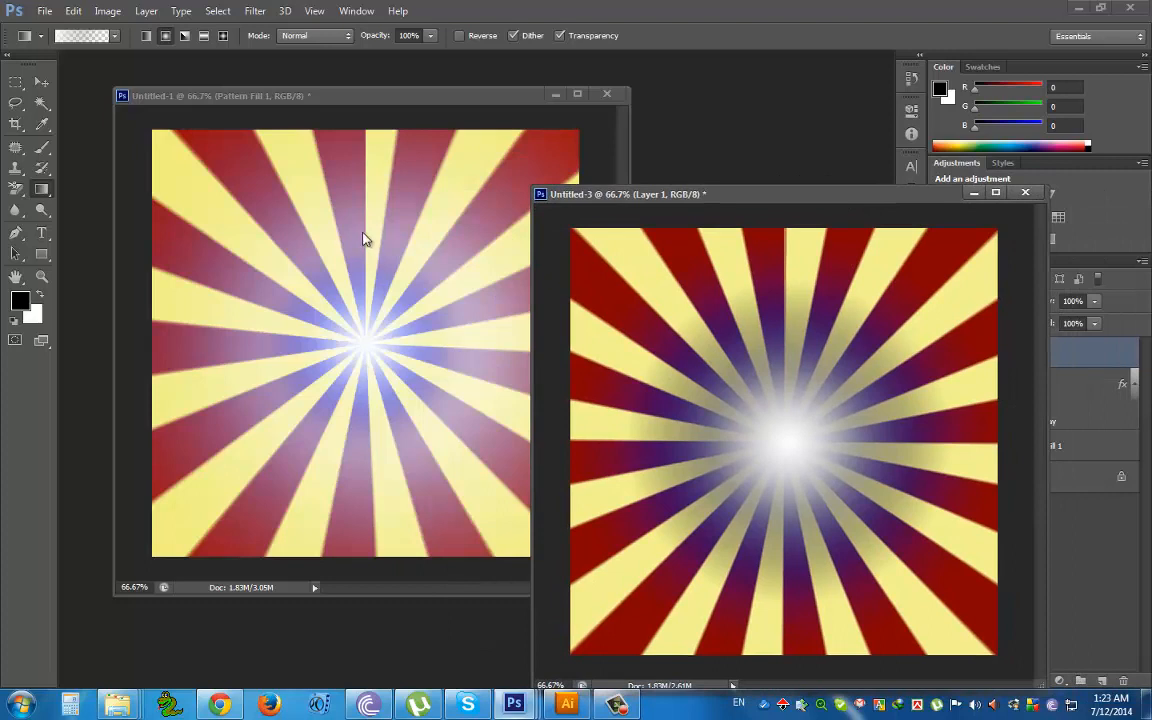
{"action": "left_click_drag", "start_coordinate": [787, 438], "coordinate": [1004, 447]}
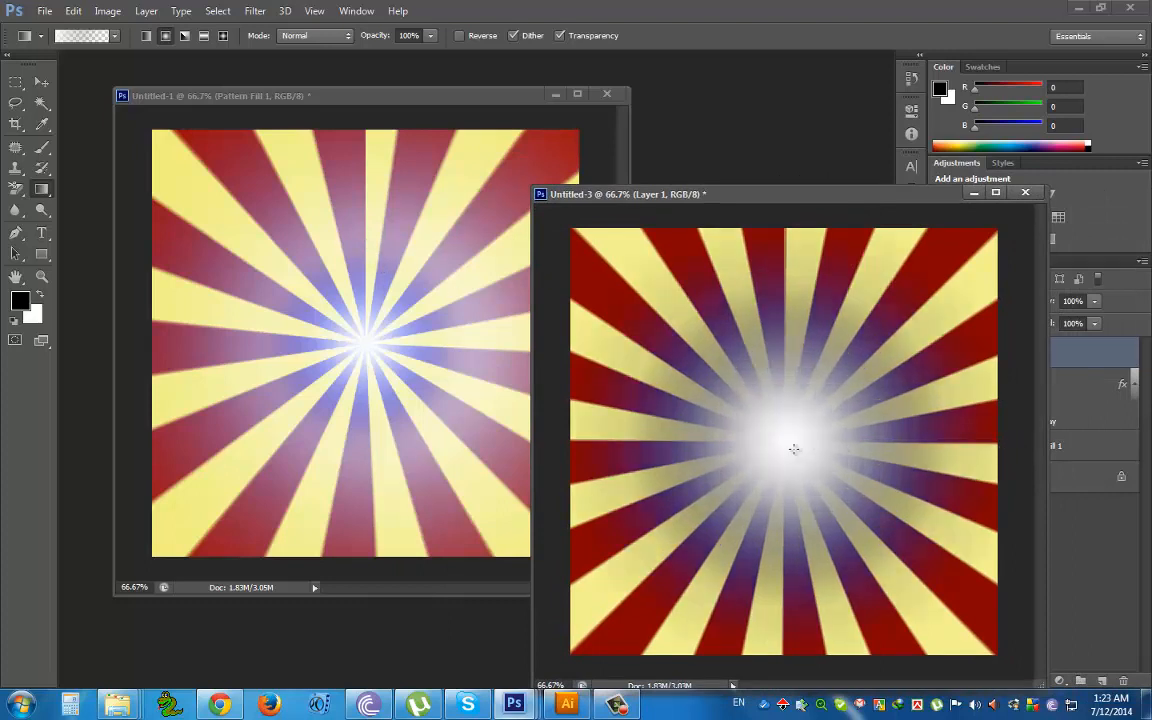
{"action": "left_click_drag", "start_coordinate": [785, 440], "coordinate": [964, 423]}
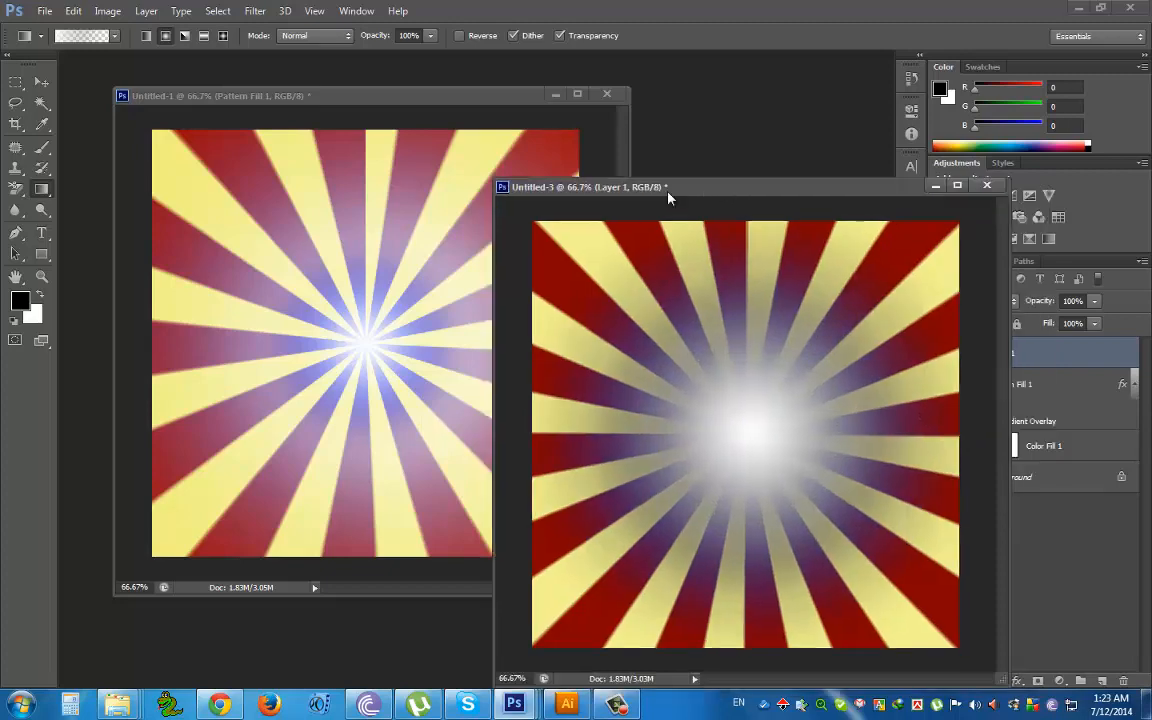
{"action": "left_click_drag", "start_coordinate": [666, 190], "coordinate": [610, 161]}
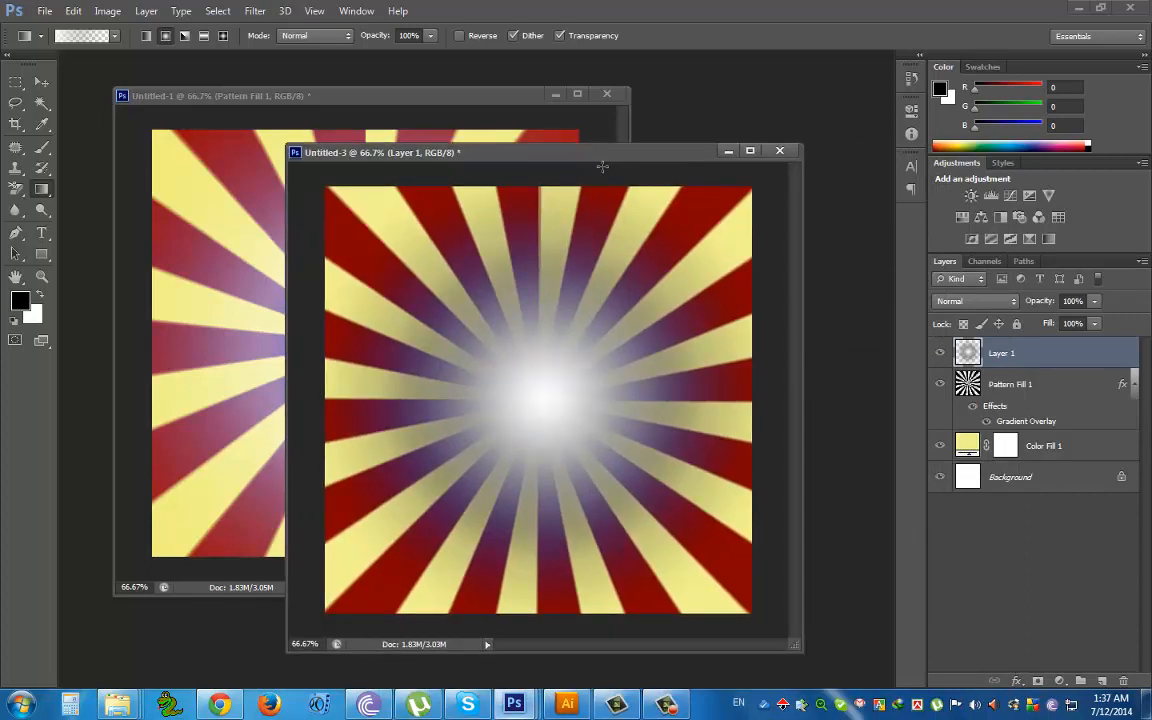
Hide and reshow the Layer 1 glow to compare the sunburst with and without it
{"action": "left_click_drag", "start_coordinate": [612, 162], "coordinate": [649, 147]}
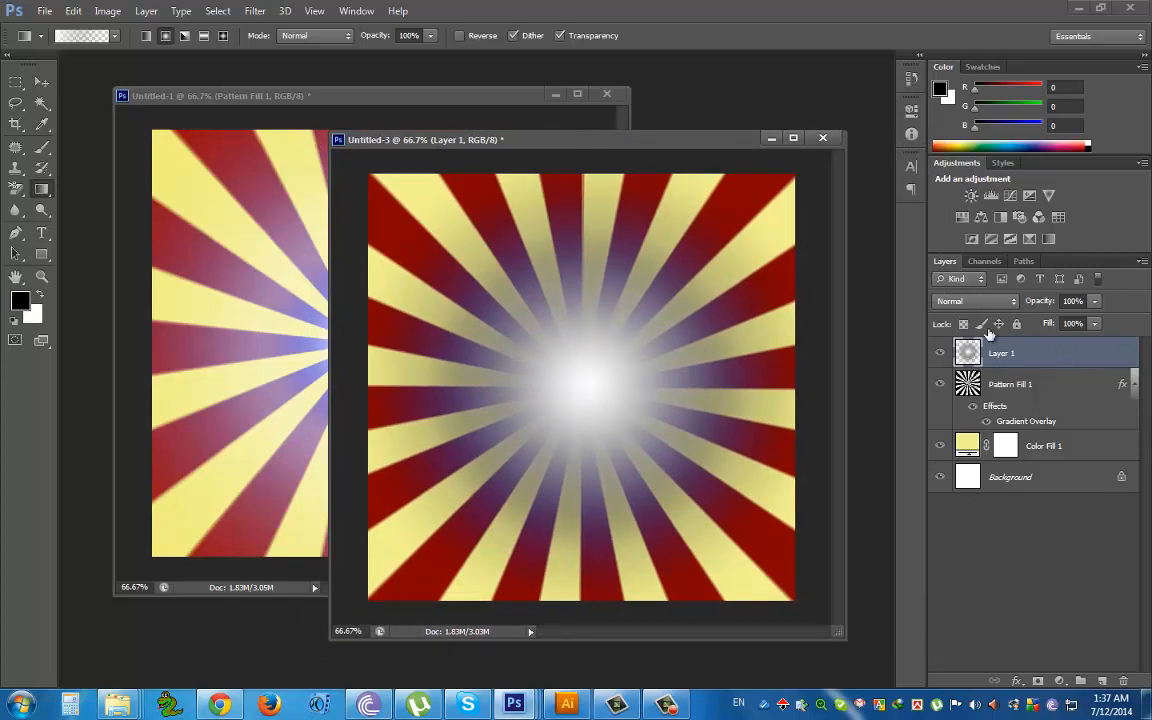
{"action": "left_click", "coordinate": [940, 355]}
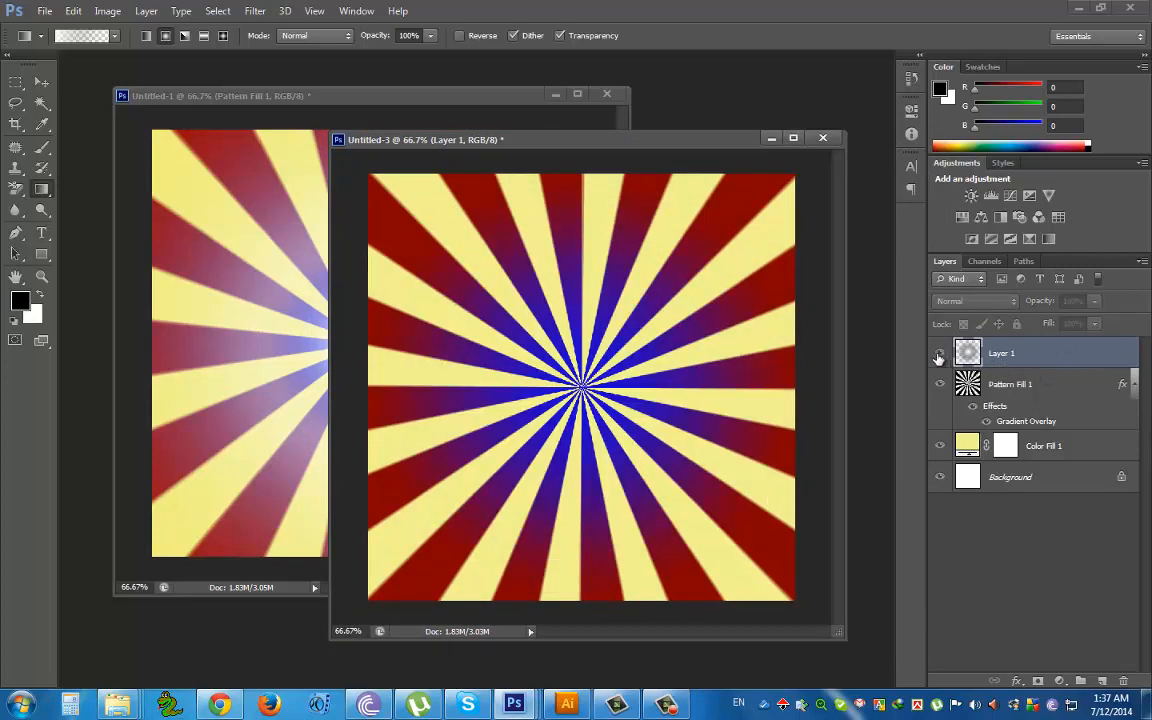
{"action": "left_click", "coordinate": [940, 355]}
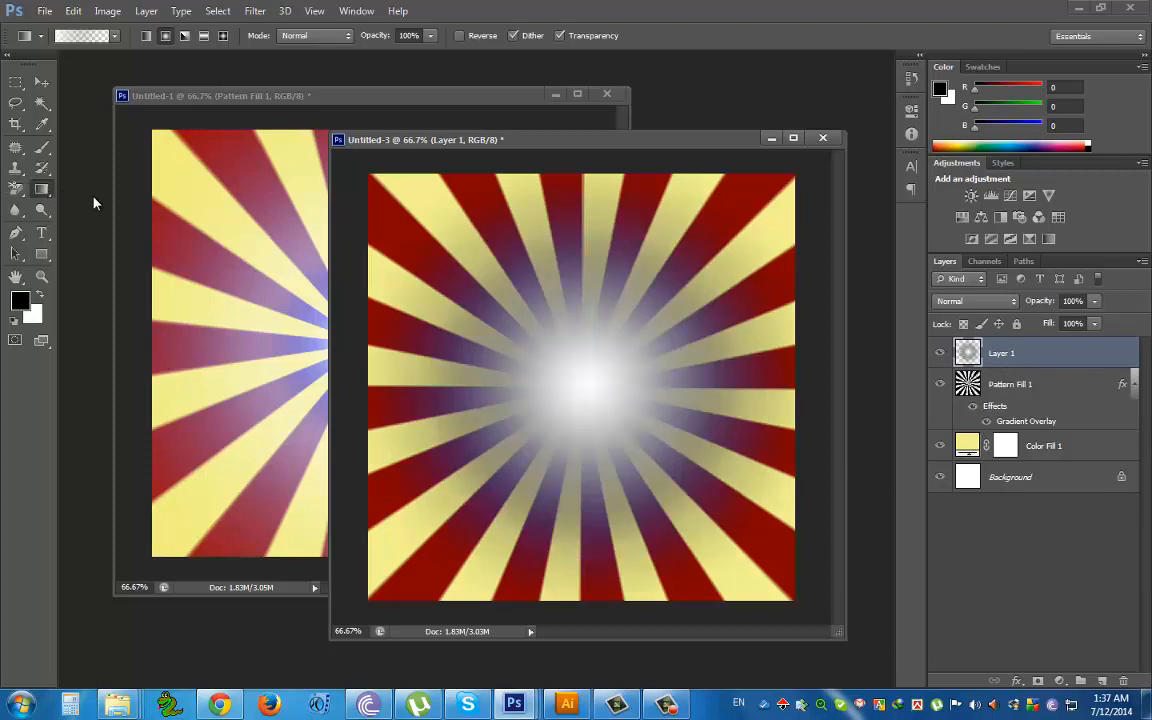
Try the Overlay blend mode on the Layer 1 glow and settle on Screen
{"action": "left_click", "coordinate": [983, 301]}
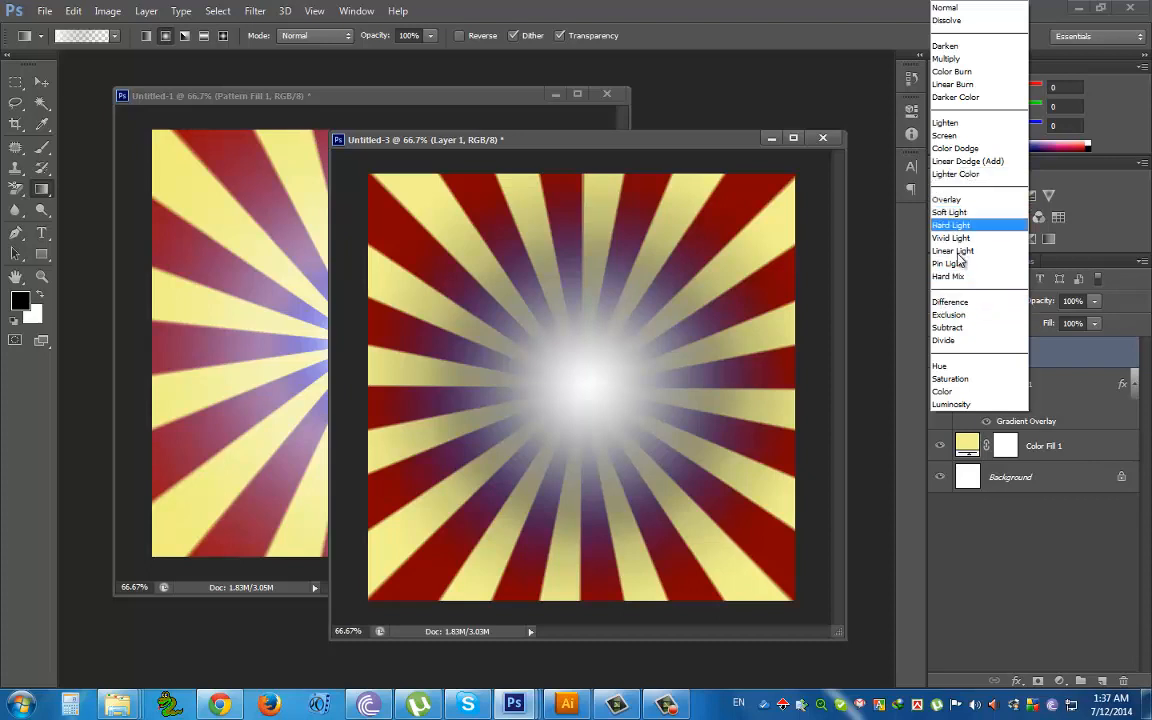
{"action": "left_click", "coordinate": [955, 199]}
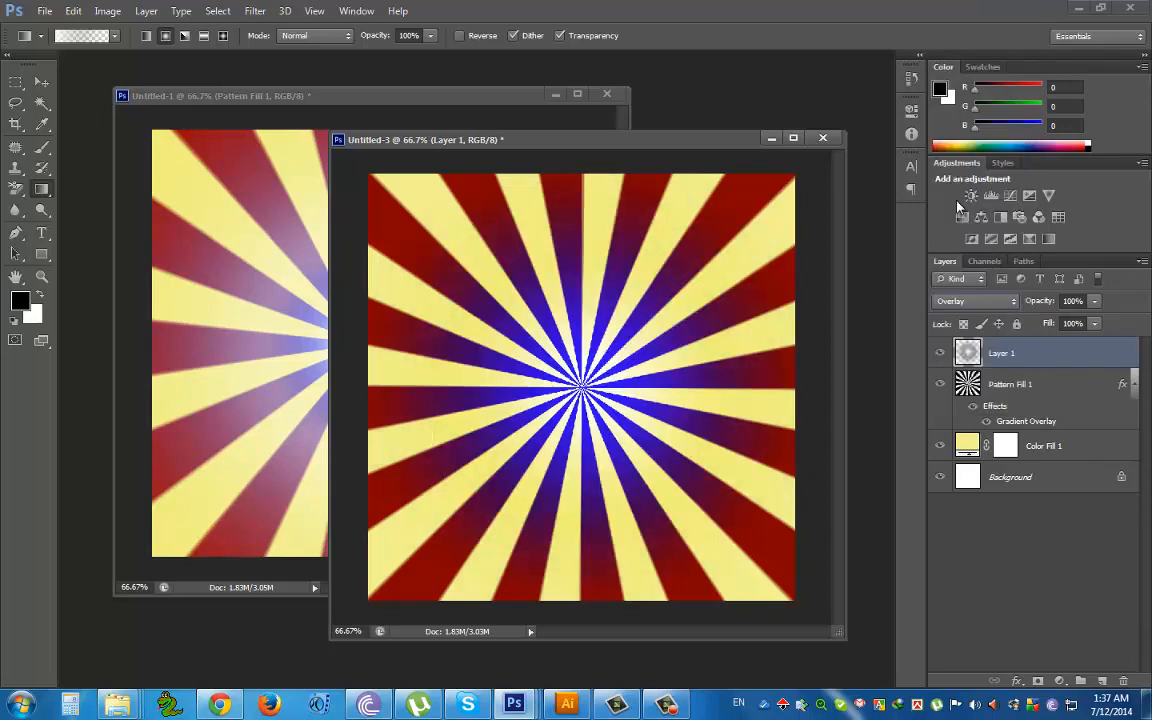
{"action": "left_click", "coordinate": [998, 302]}
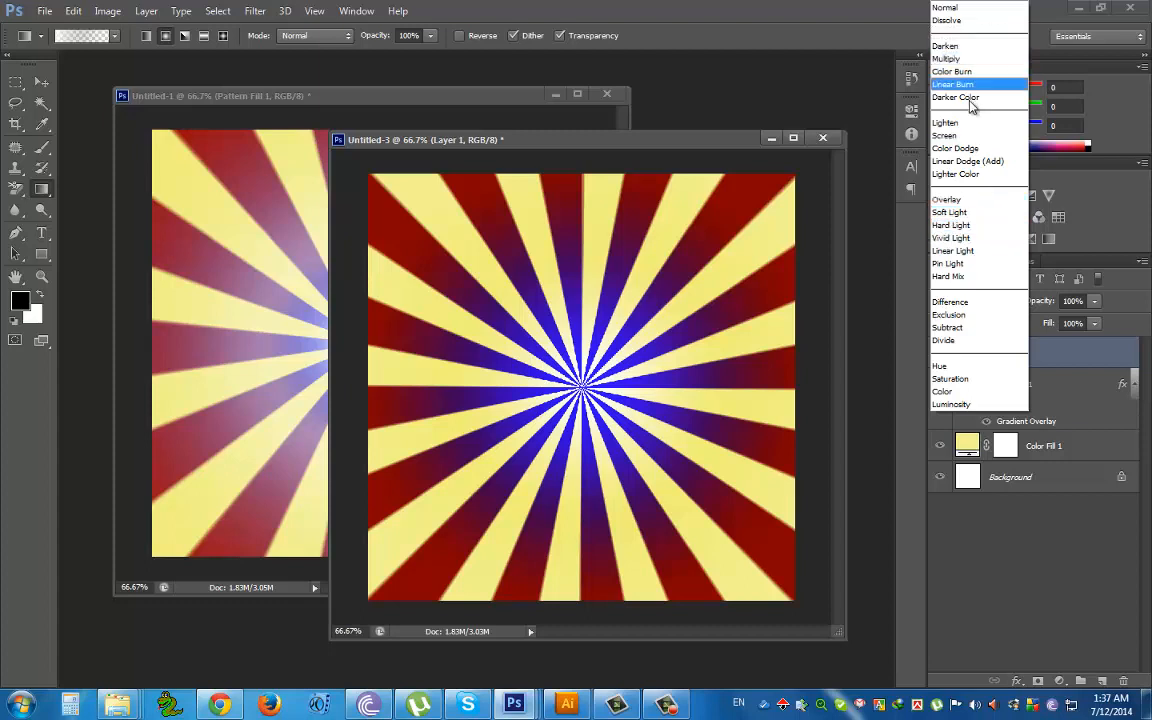
{"action": "left_click", "coordinate": [948, 135]}
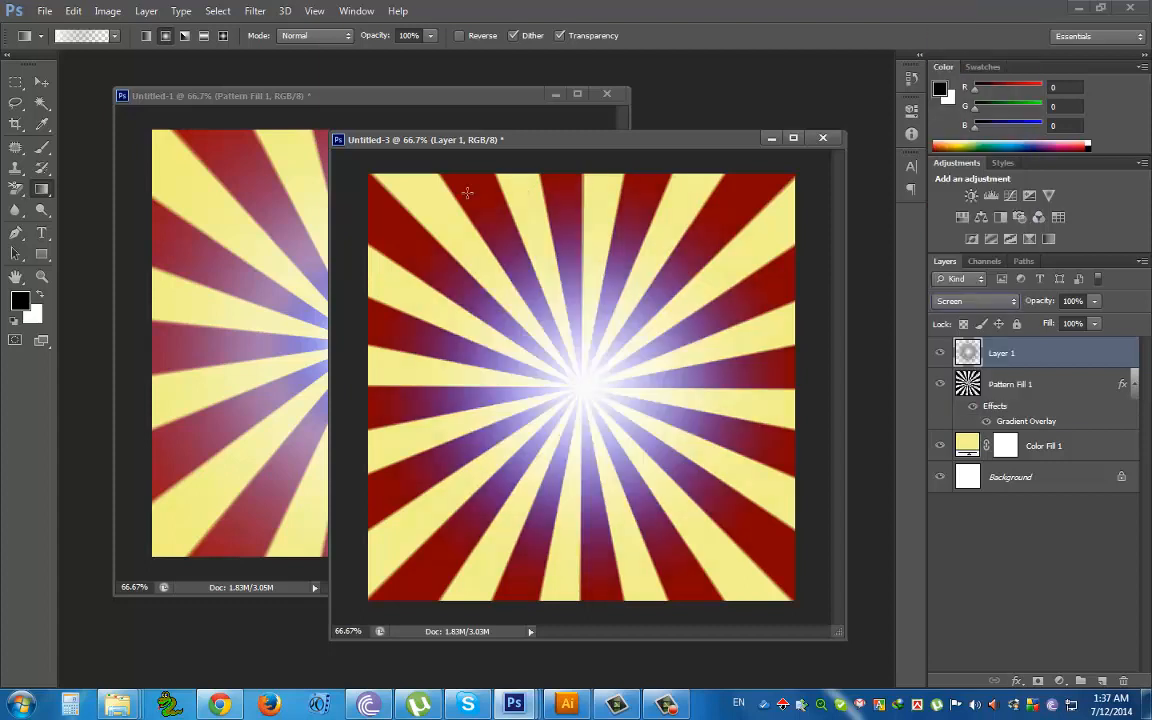
Compare the glow with the reference sunburst in Untitled-1 and lower Layer 1's opacity to 91%
{"action": "left_click_drag", "start_coordinate": [542, 150], "coordinate": [684, 145]}
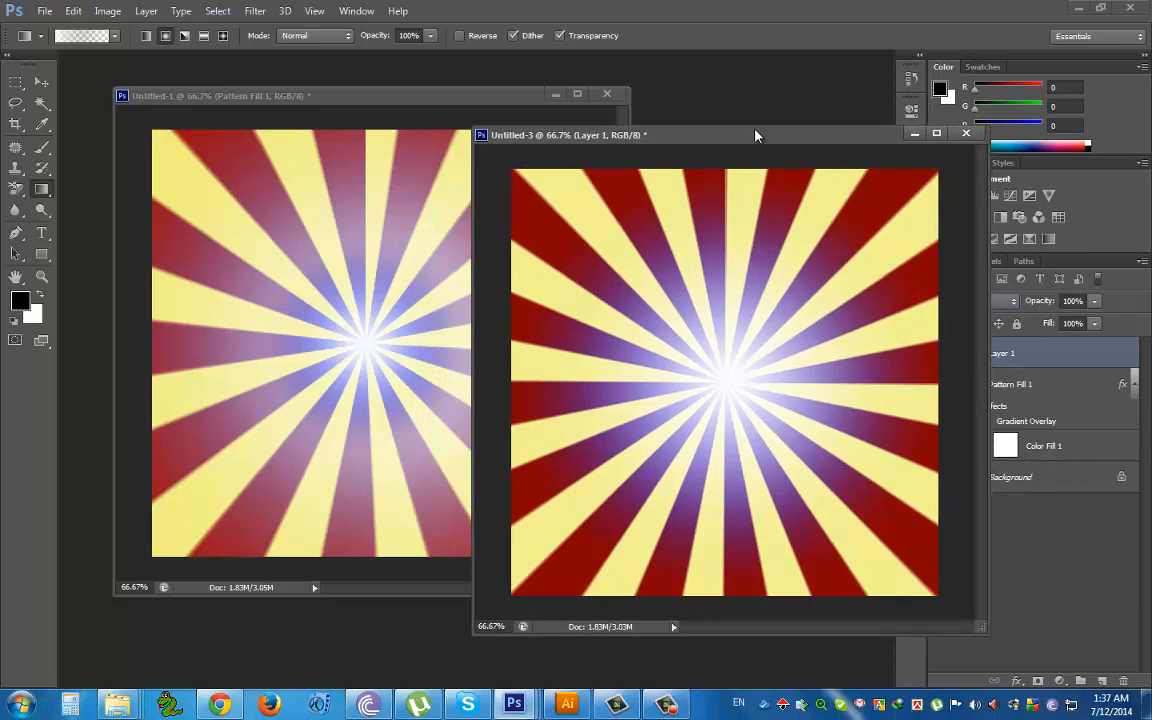
{"action": "left_click_drag", "start_coordinate": [755, 135], "coordinate": [631, 150]}
{"action": "left_click", "coordinate": [1092, 301]}
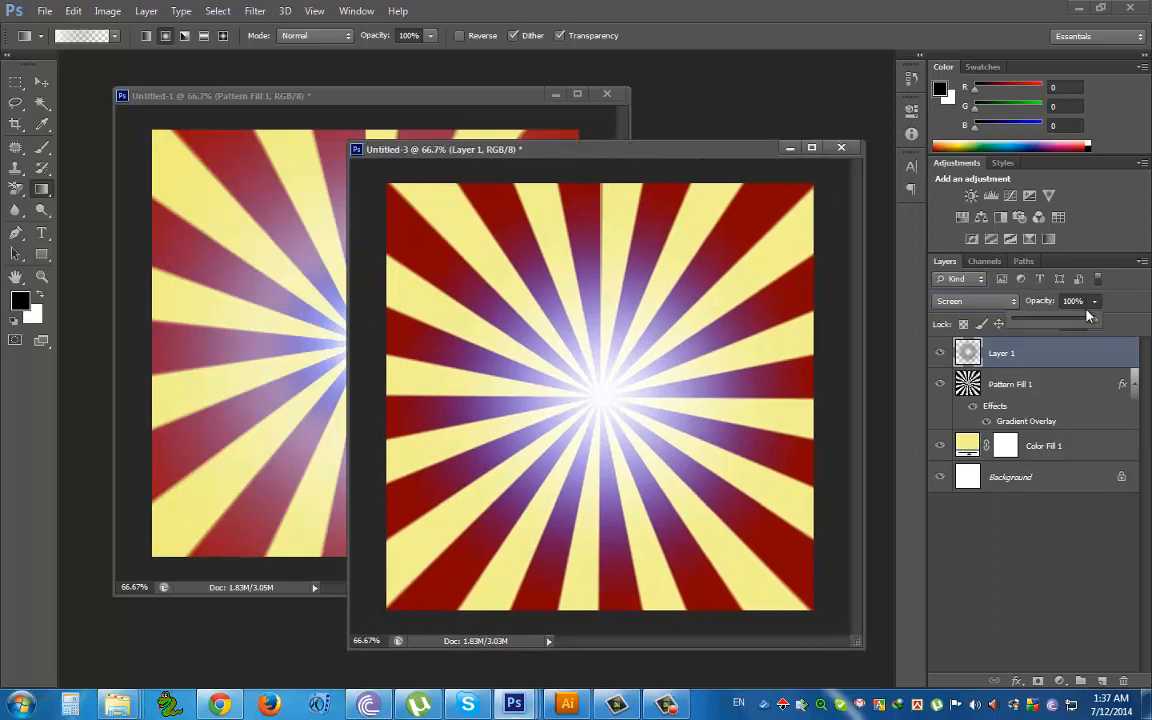
{"action": "mouse_move", "coordinate": [1069, 323]}
{"action": "left_mouse_down"}
{"action": "mouse_move", "coordinate": [1056, 323]}
{"action": "mouse_move", "coordinate": [1077, 321]}
{"action": "left_mouse_up"}
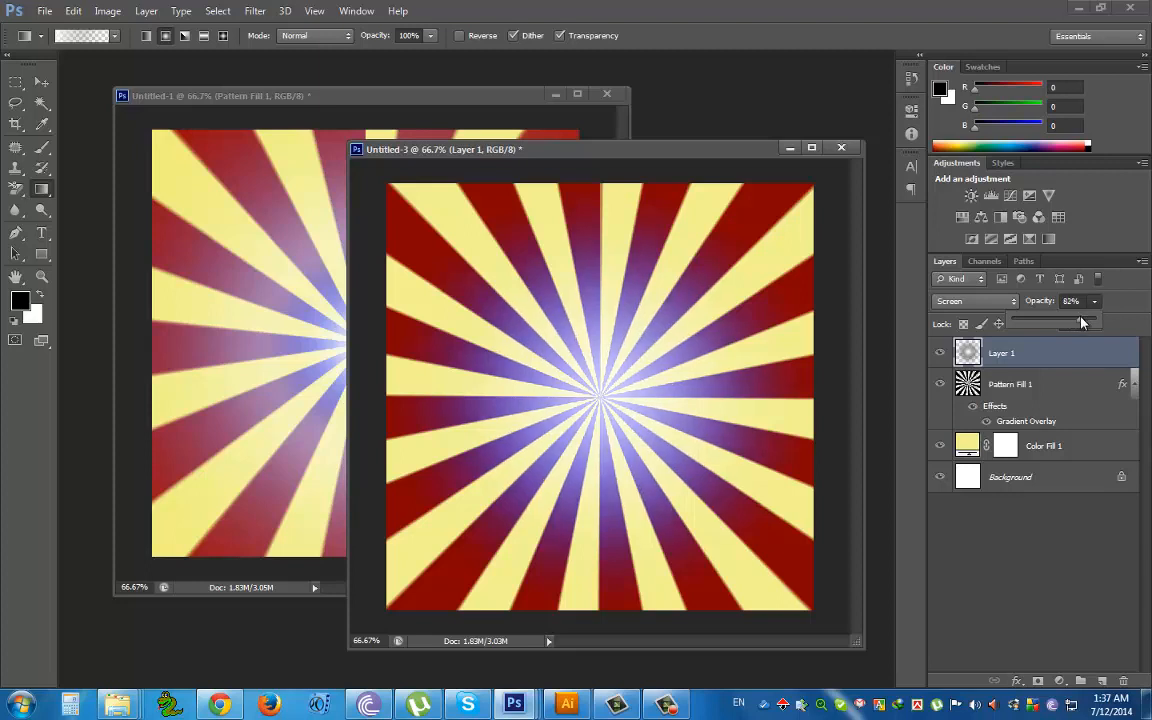
{"action": "left_click_drag", "start_coordinate": [1084, 322], "coordinate": [1090, 322]}
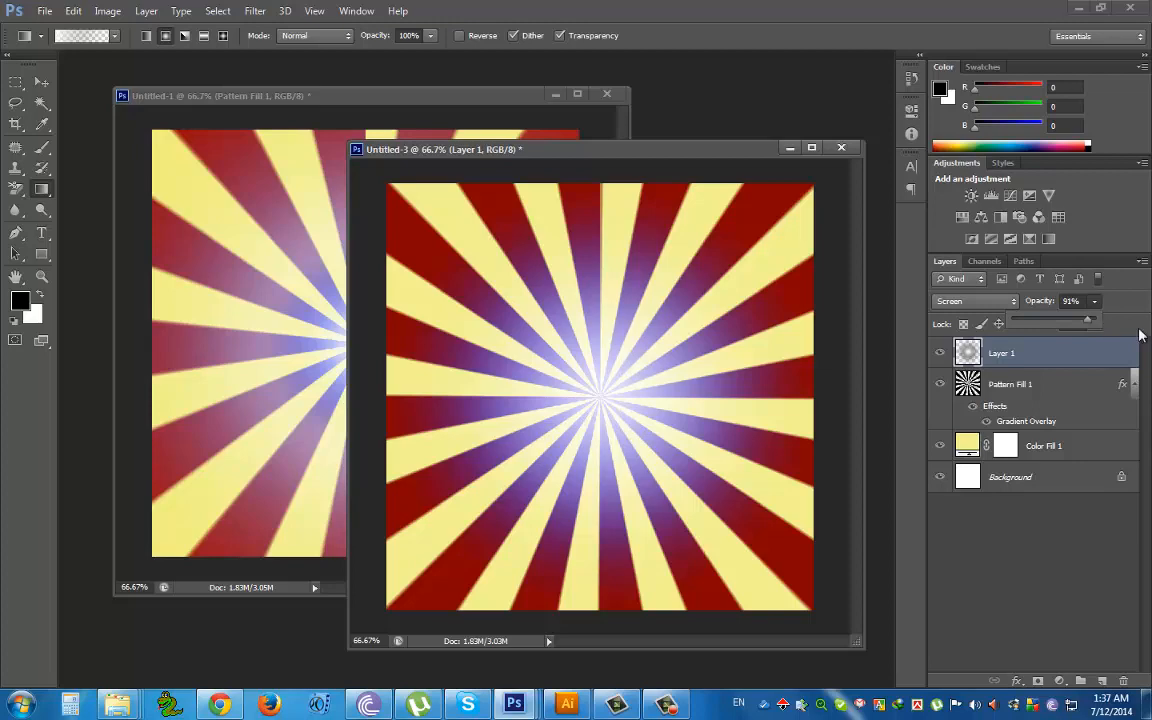
{"action": "left_click_drag", "start_coordinate": [640, 149], "coordinate": [547, 140]}
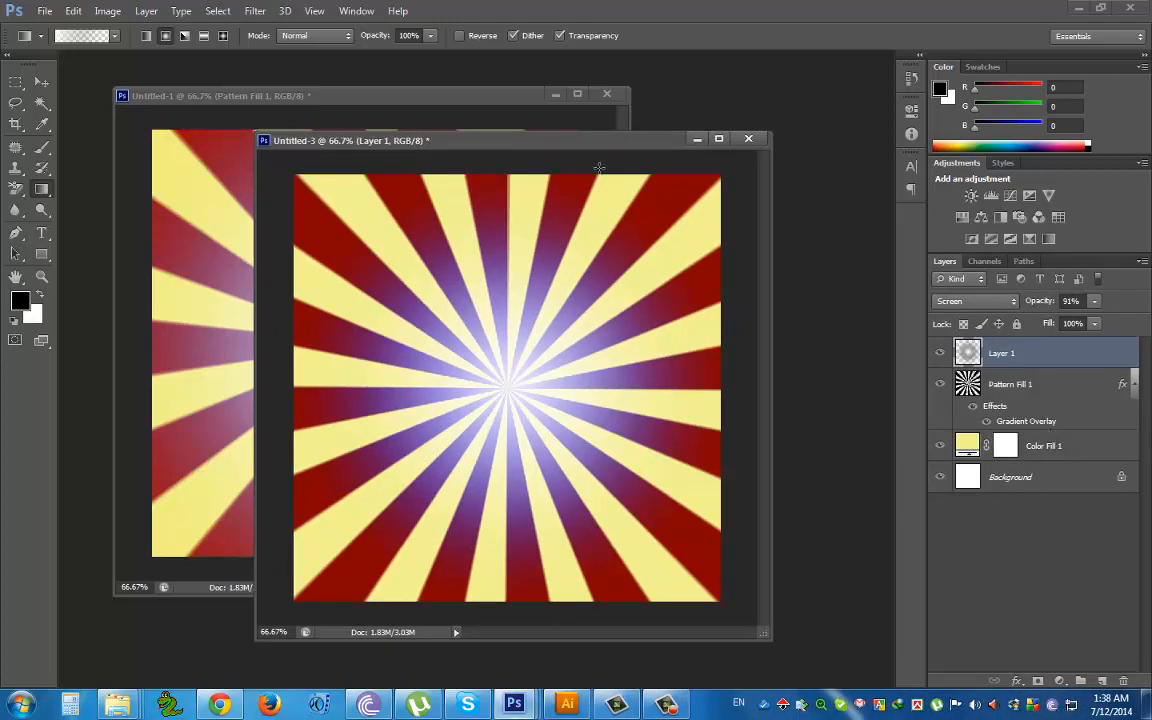
{"action": "left_click_drag", "start_coordinate": [535, 140], "coordinate": [568, 140]}
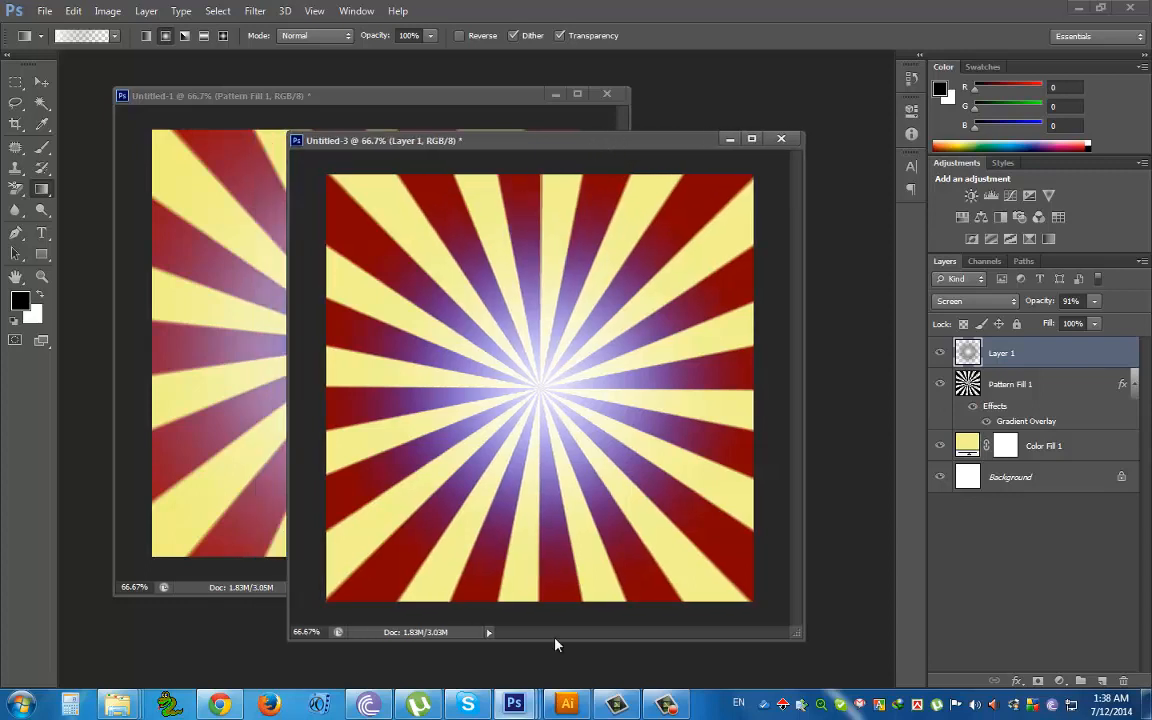
{"action": "left_click", "coordinate": [680, 706]}
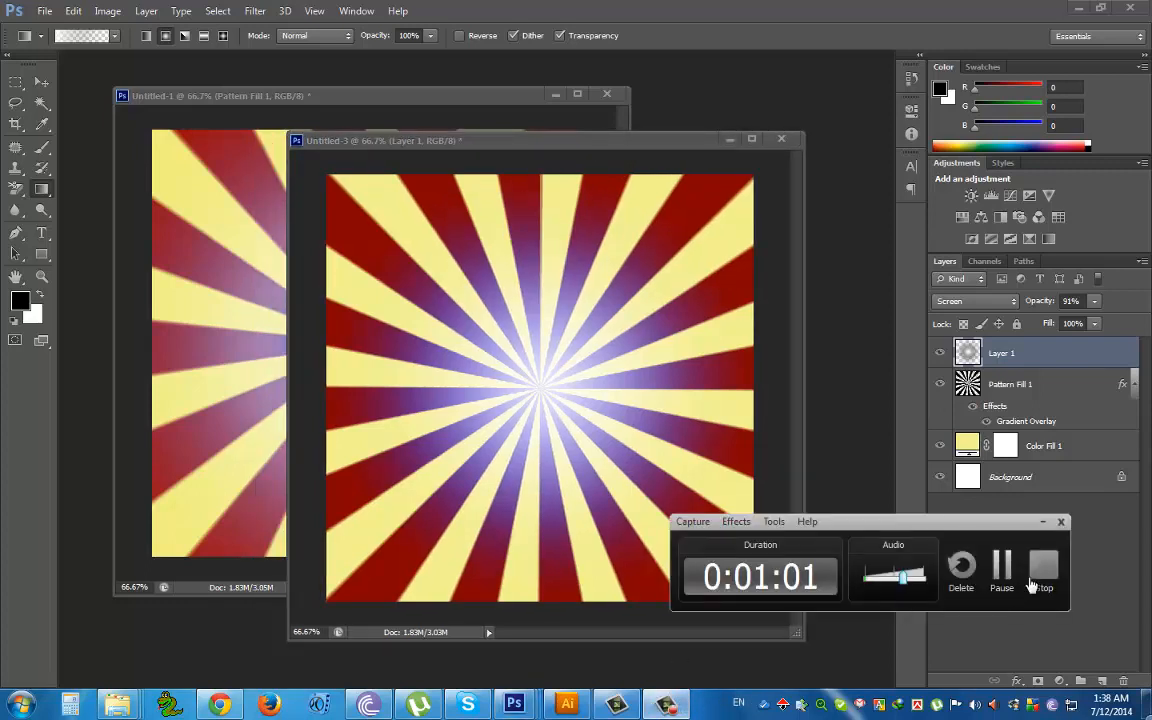